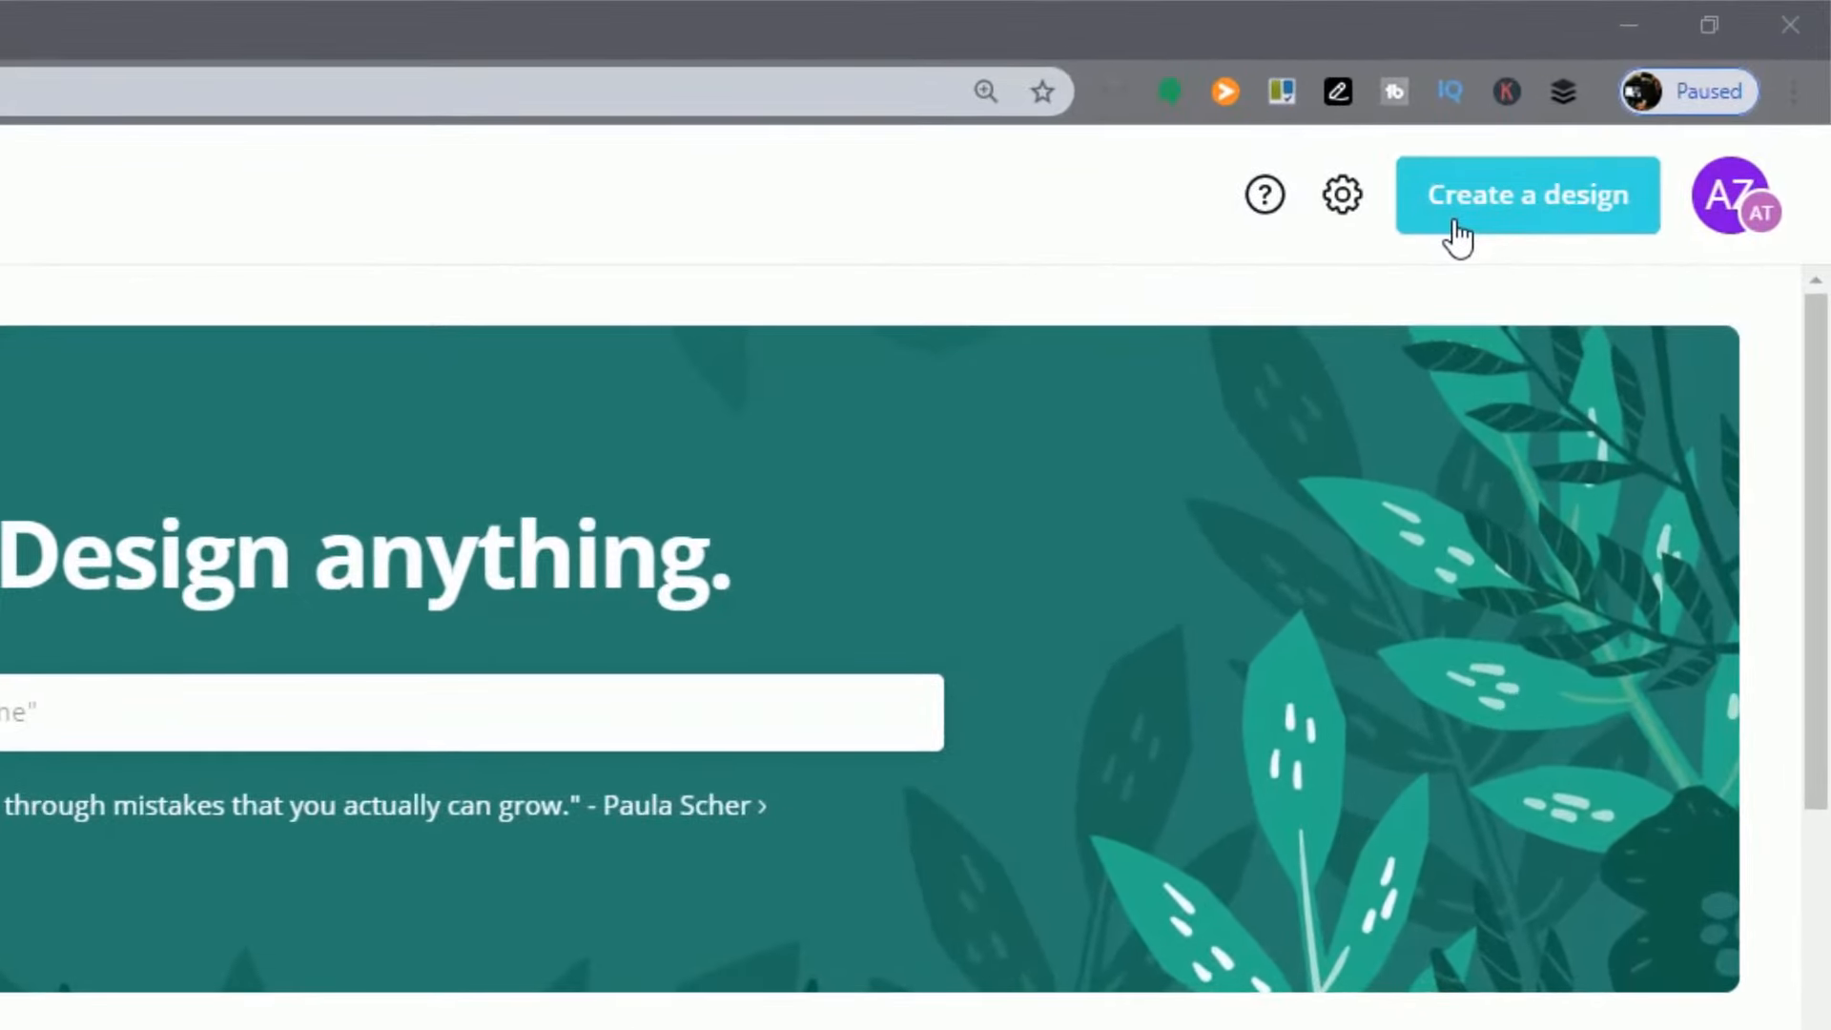
# Step: Create a new design from the YouTube Channel Art preset
pyautogui.click(1476, 229)
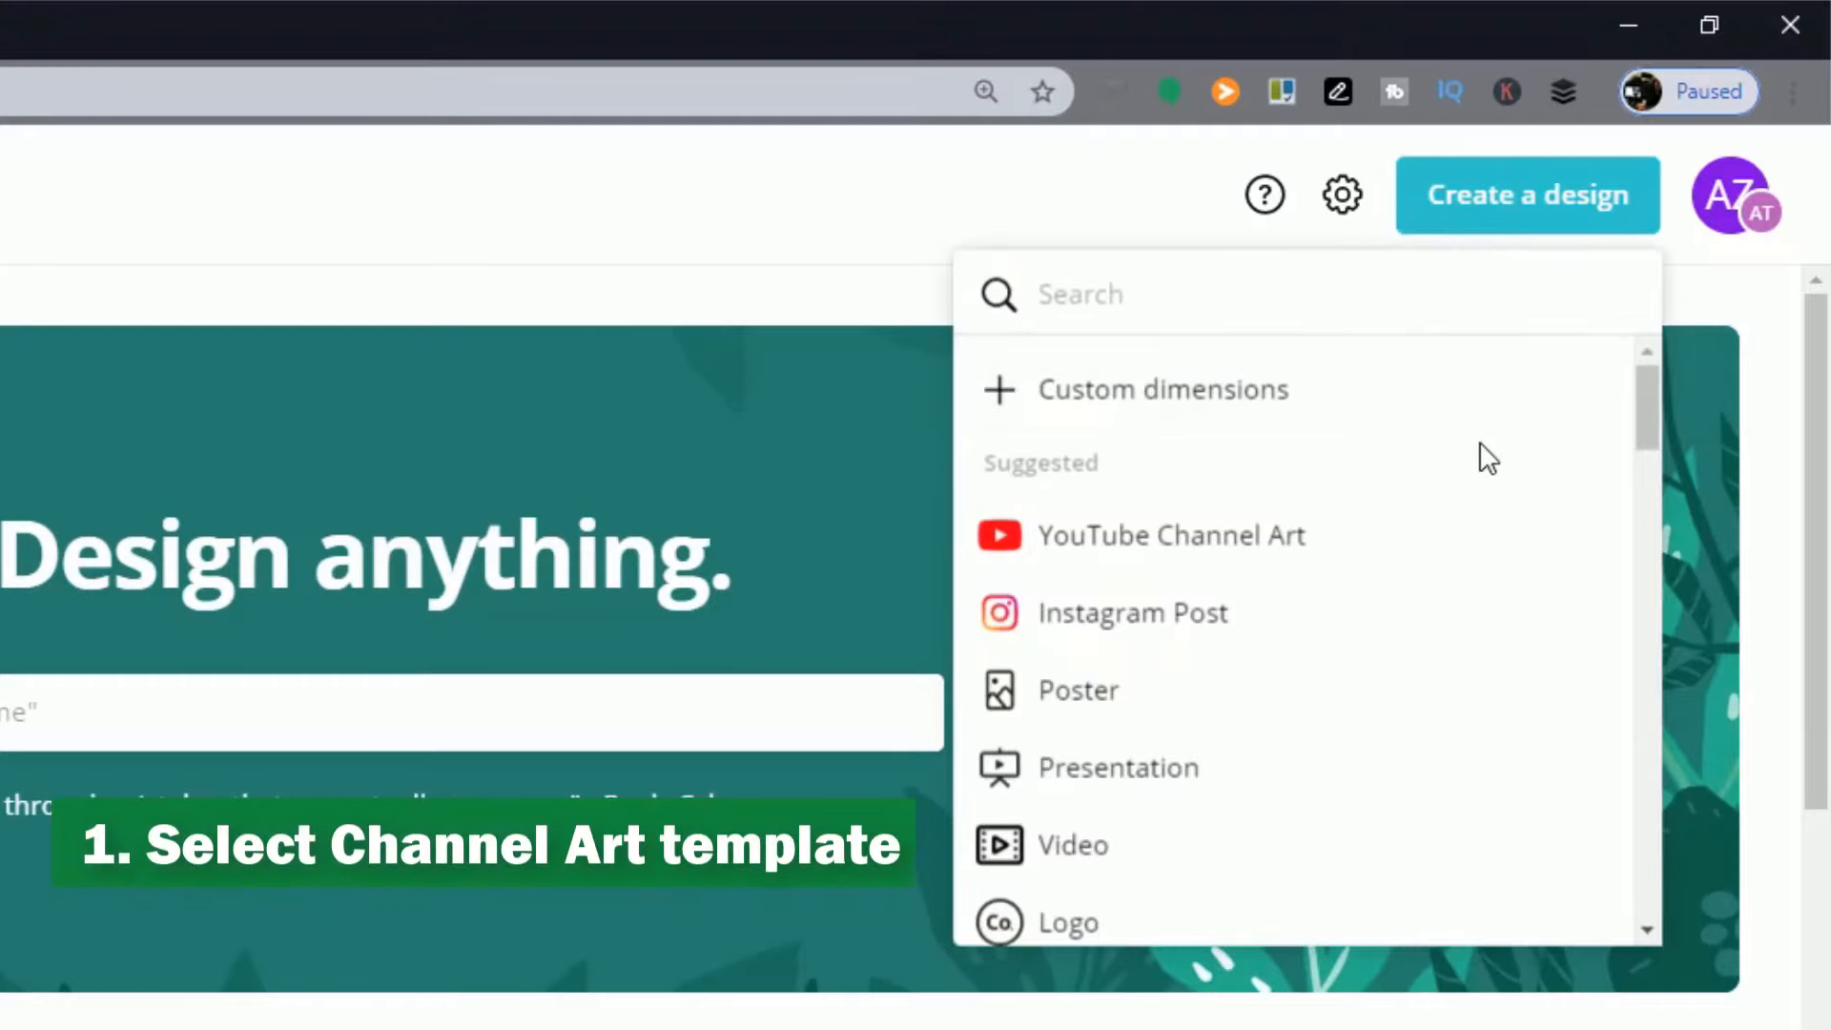
pyautogui.moveTo(1649, 410)
pyautogui.mouseDown()
pyautogui.moveTo(1650, 513)
pyautogui.moveTo(1655, 408)
pyautogui.mouseUp()
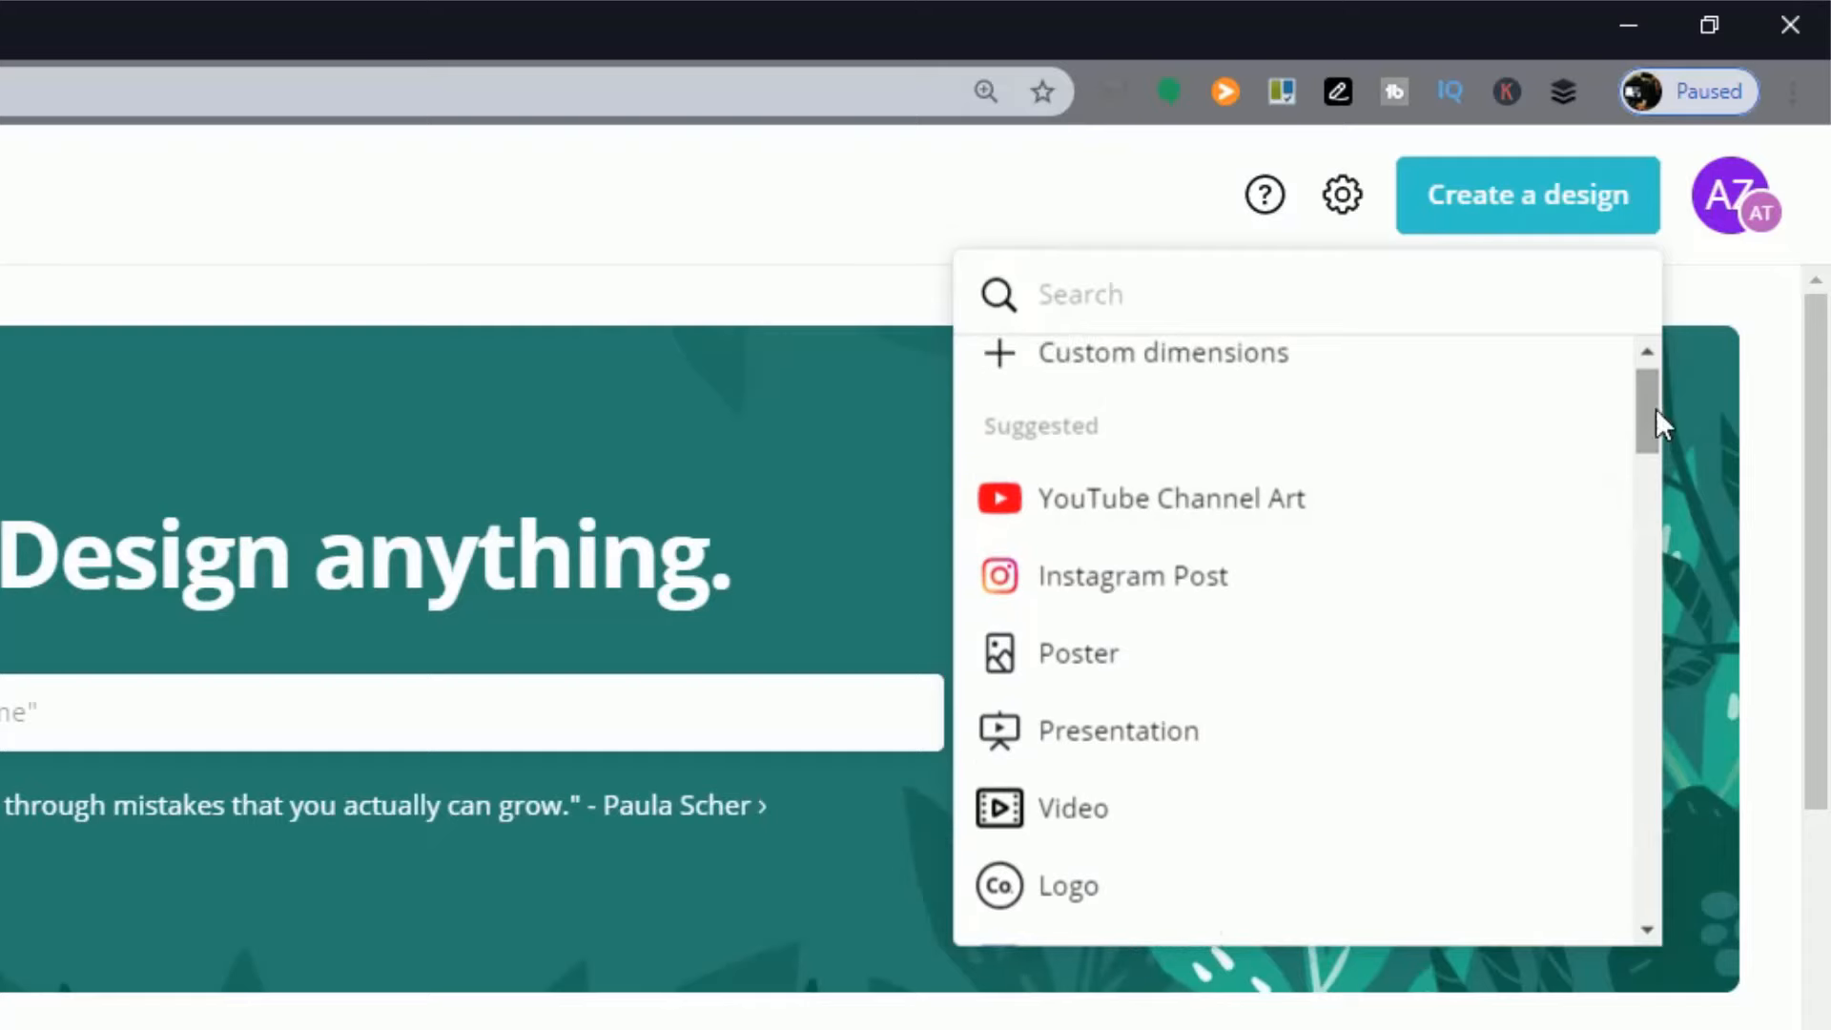
pyautogui.click(1409, 506)
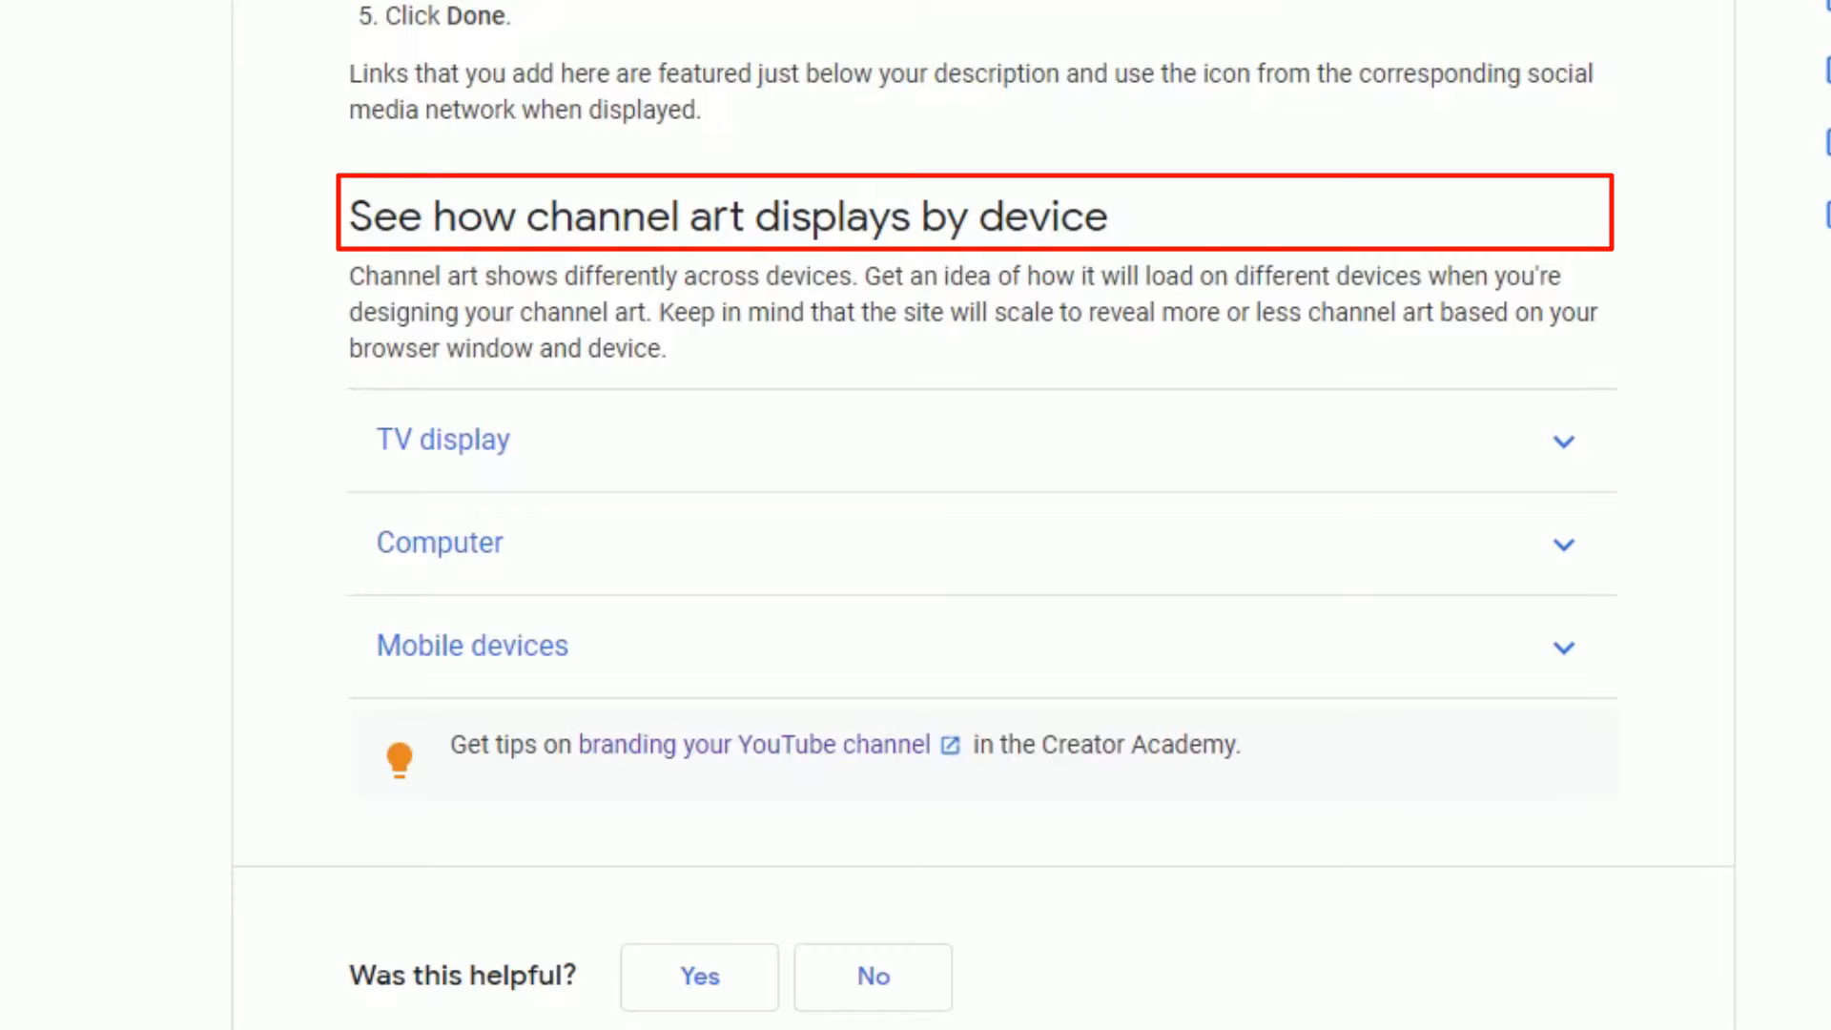
# Step: Examine how channel art displays on TV, computer and mobile devices in the YouTube Help article
pyautogui.click(1554, 446)
pyautogui.scroll(-1, 1553, 449)
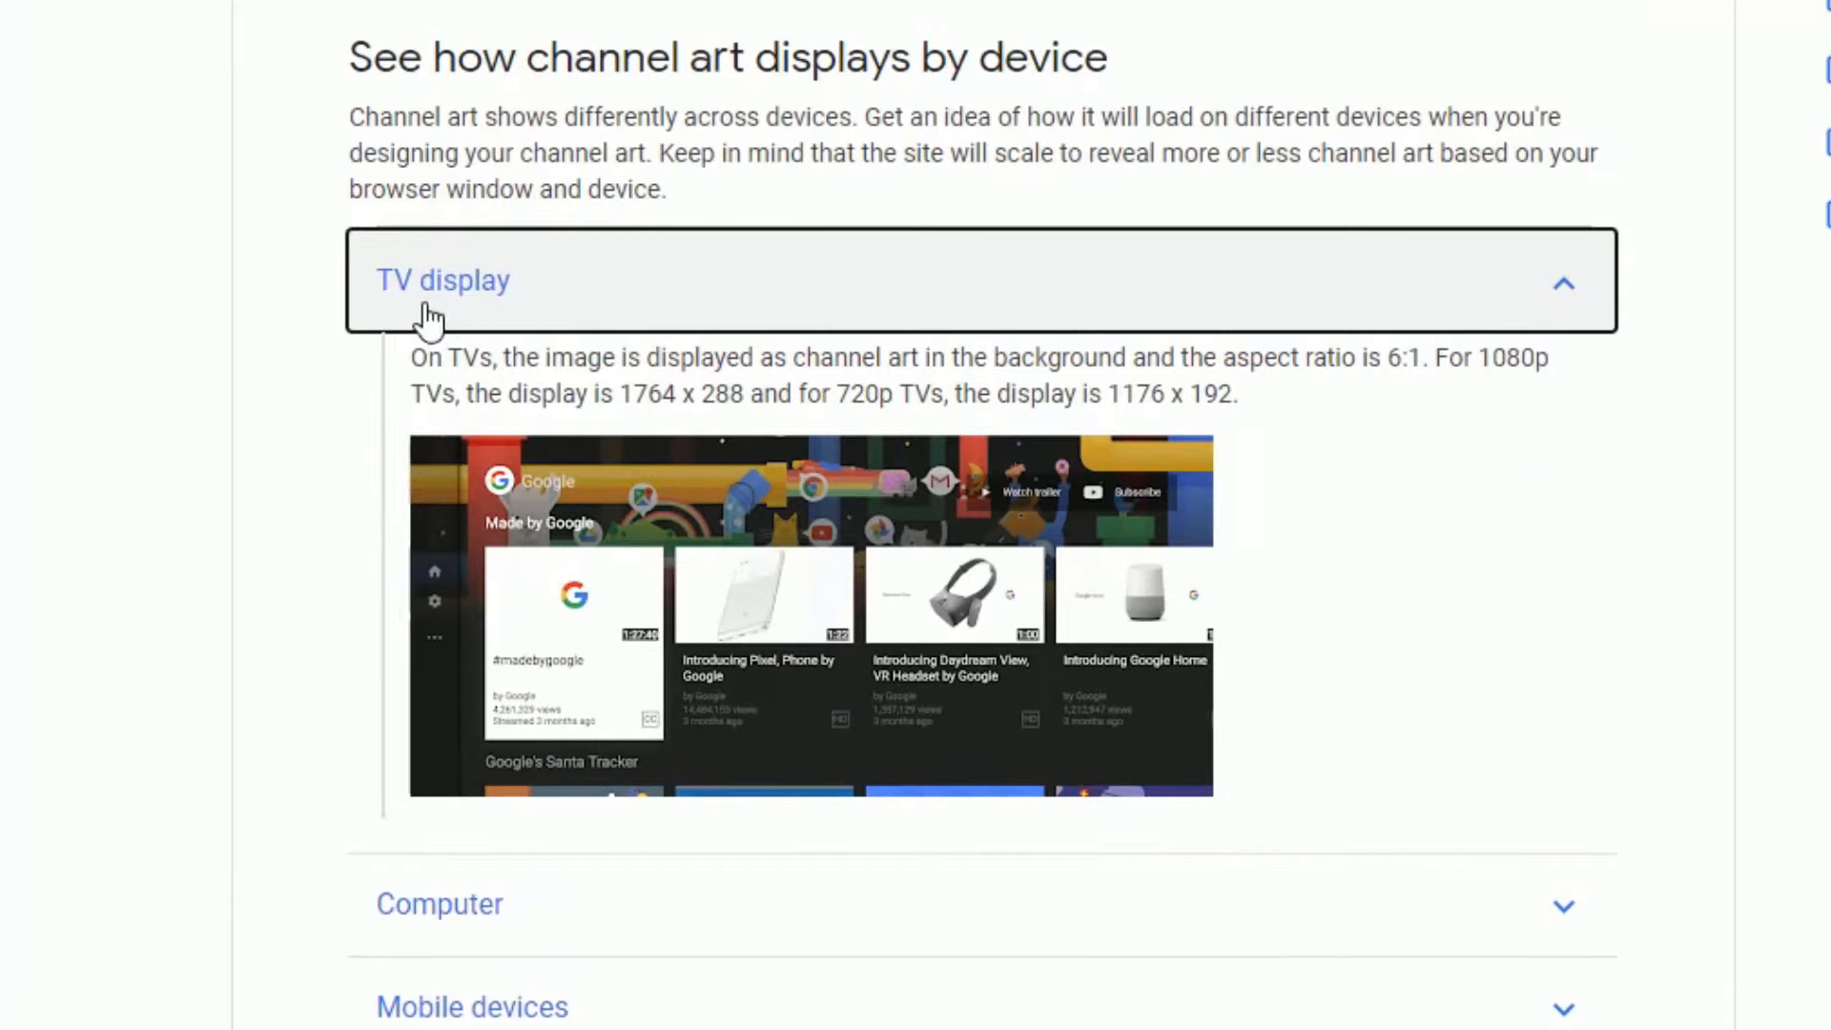
pyautogui.scroll(-4, 1732, 874)
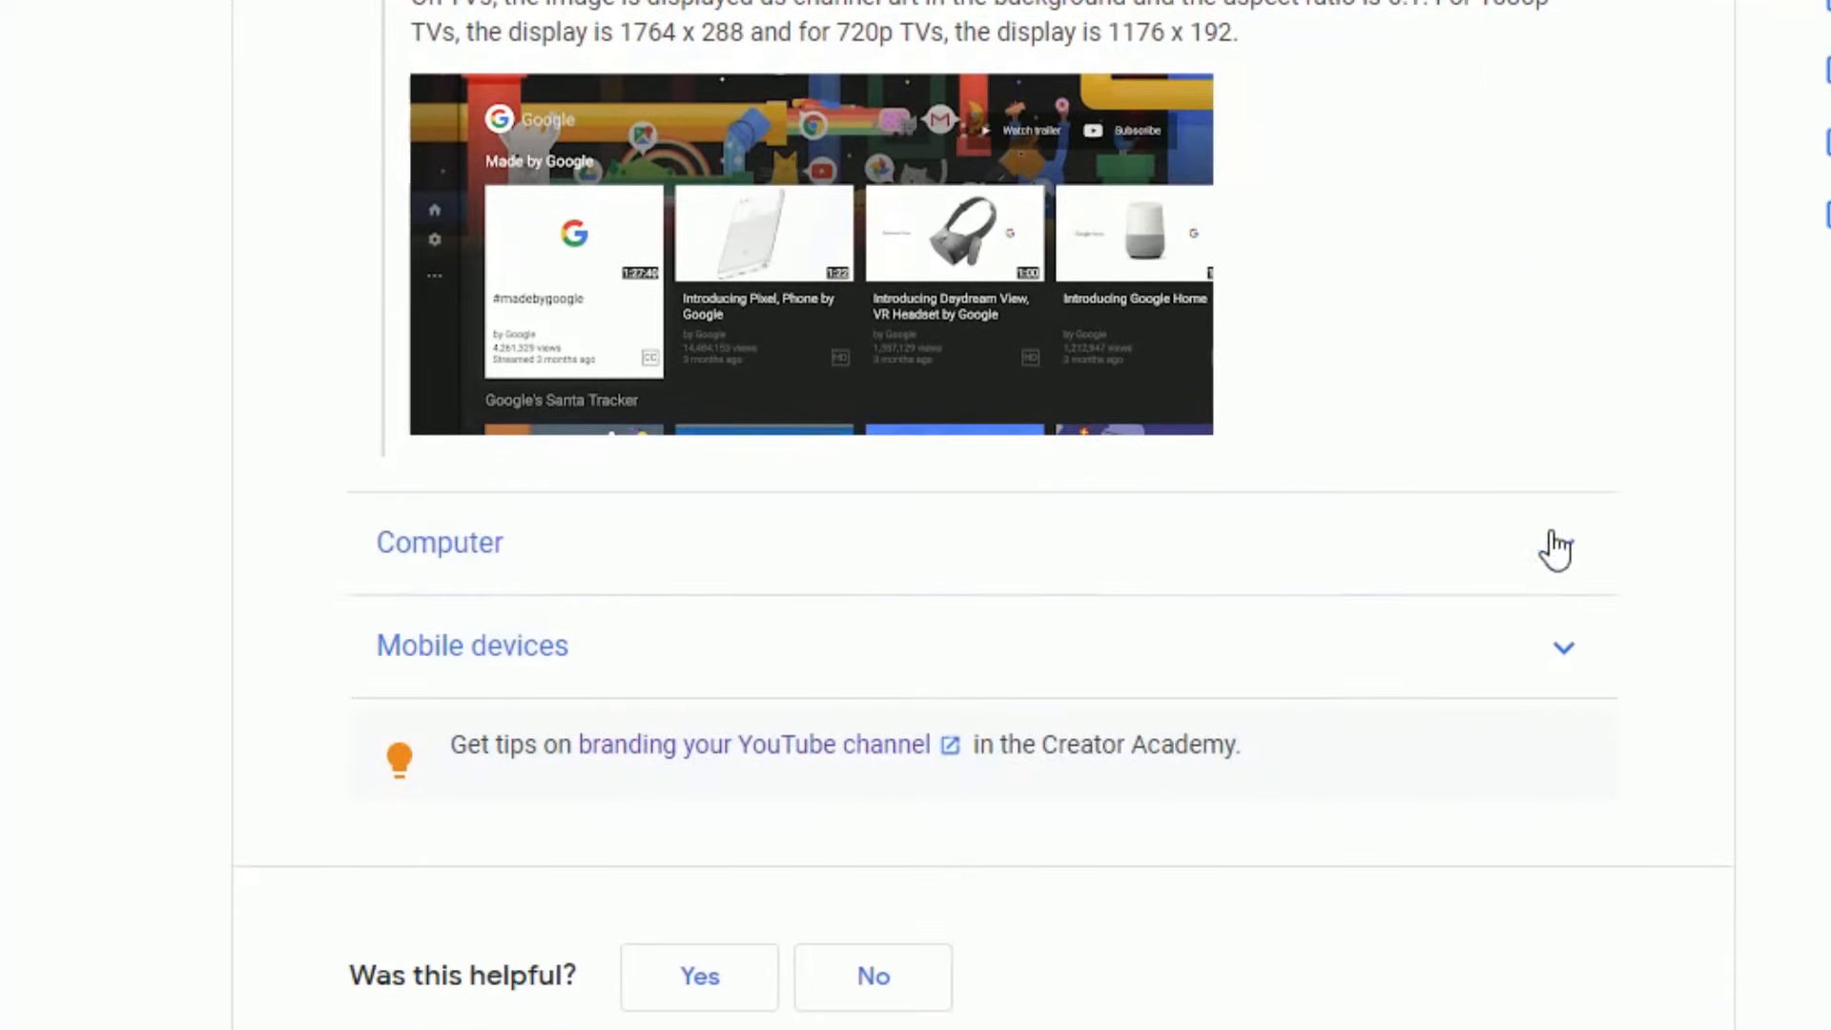
pyautogui.click(1554, 550)
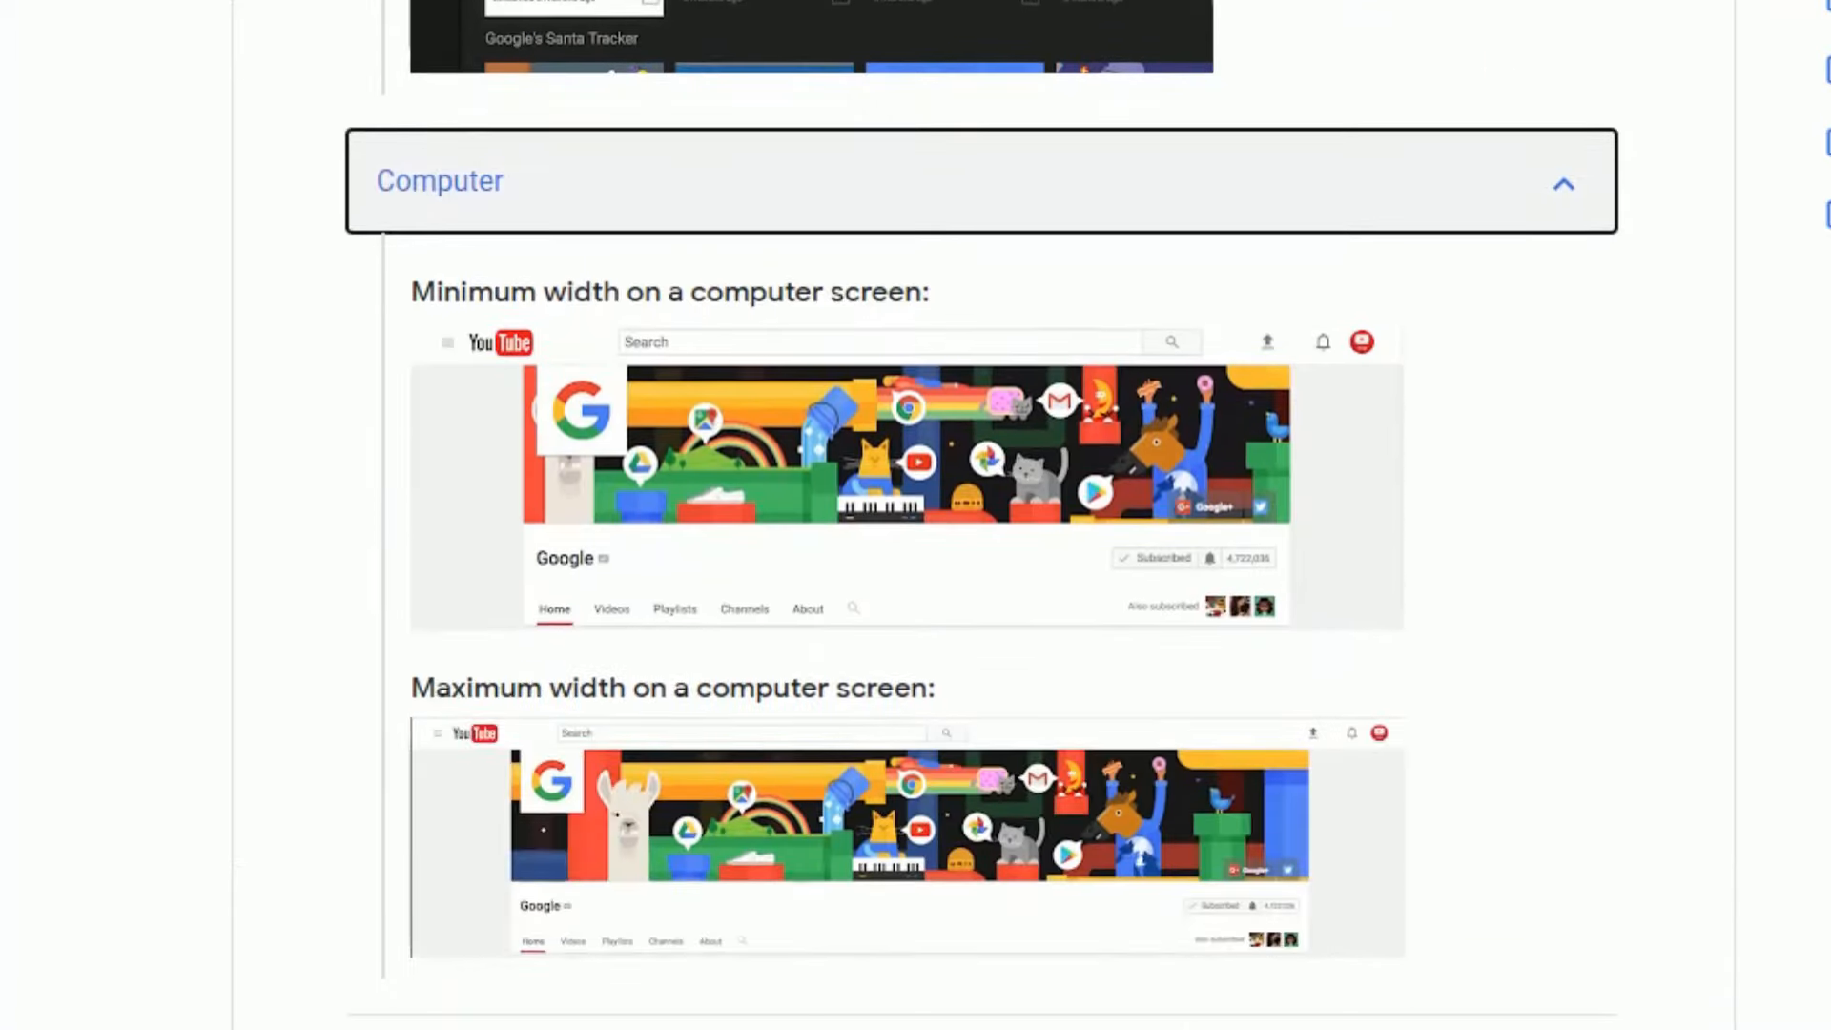
pyautogui.scroll(-4, 1582, 727)
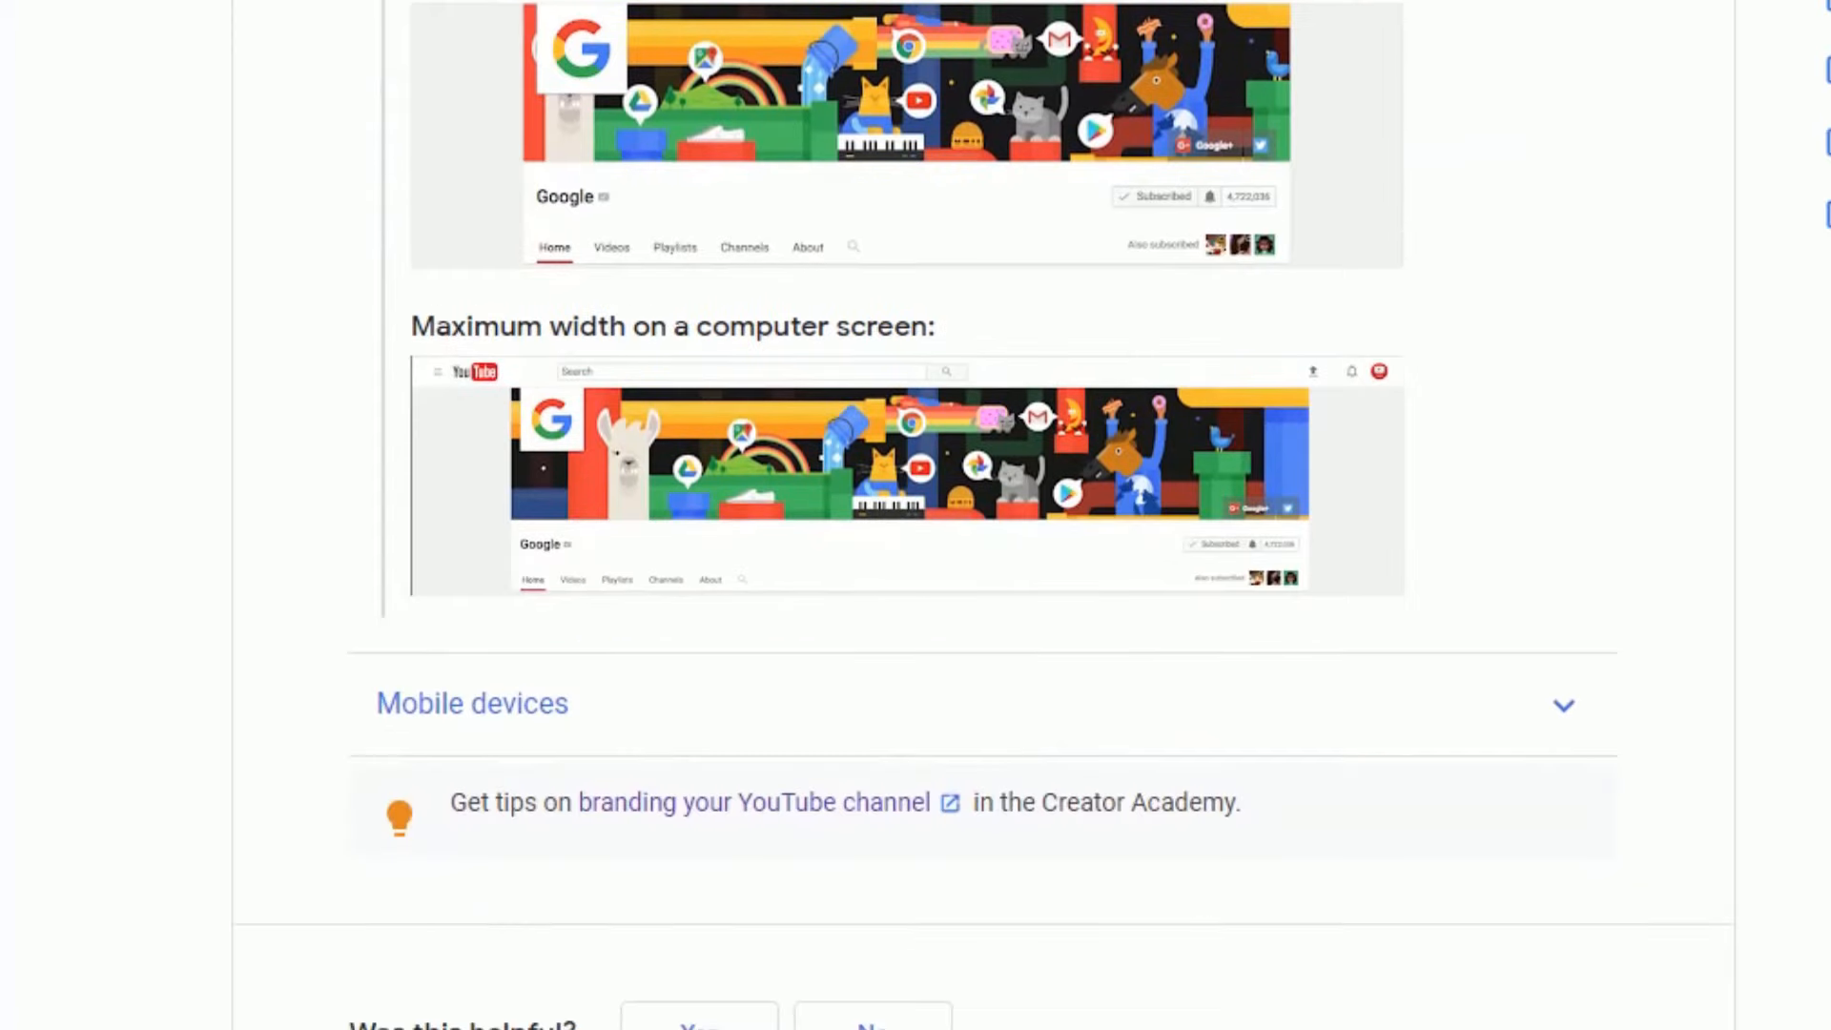
pyautogui.click(1578, 728)
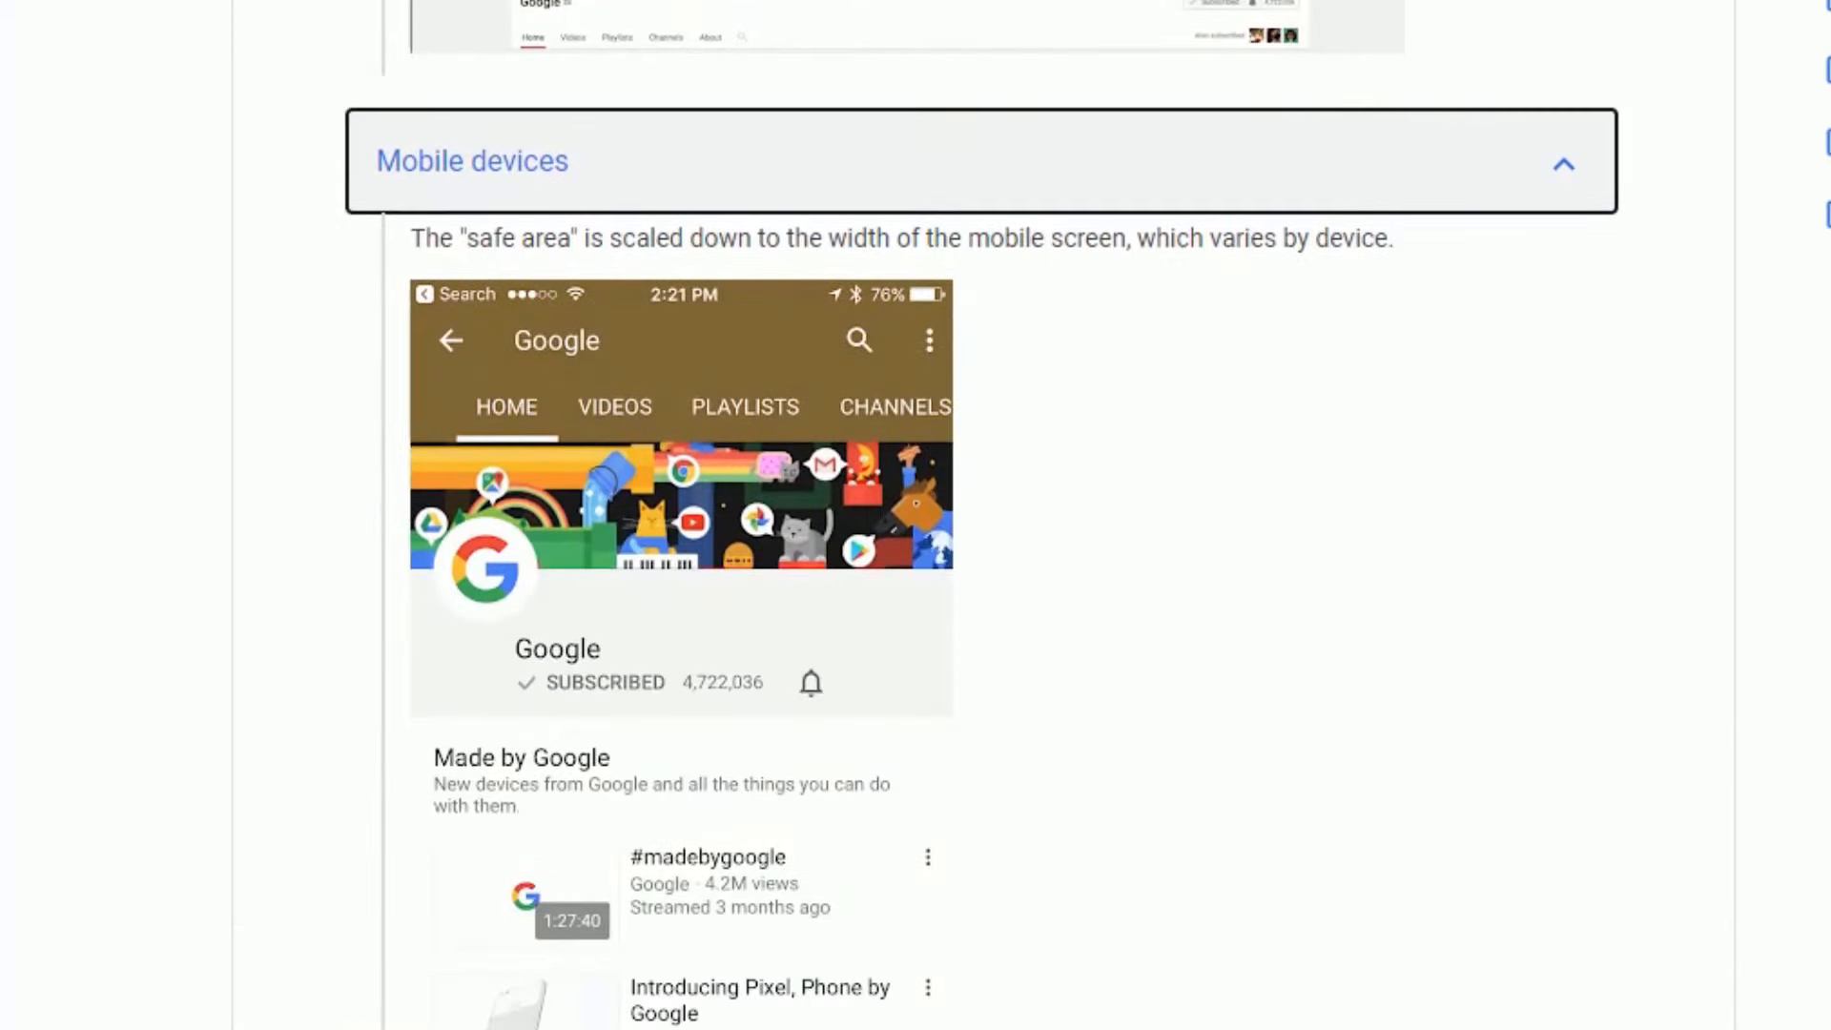
pyautogui.scroll(15, 981, 515)
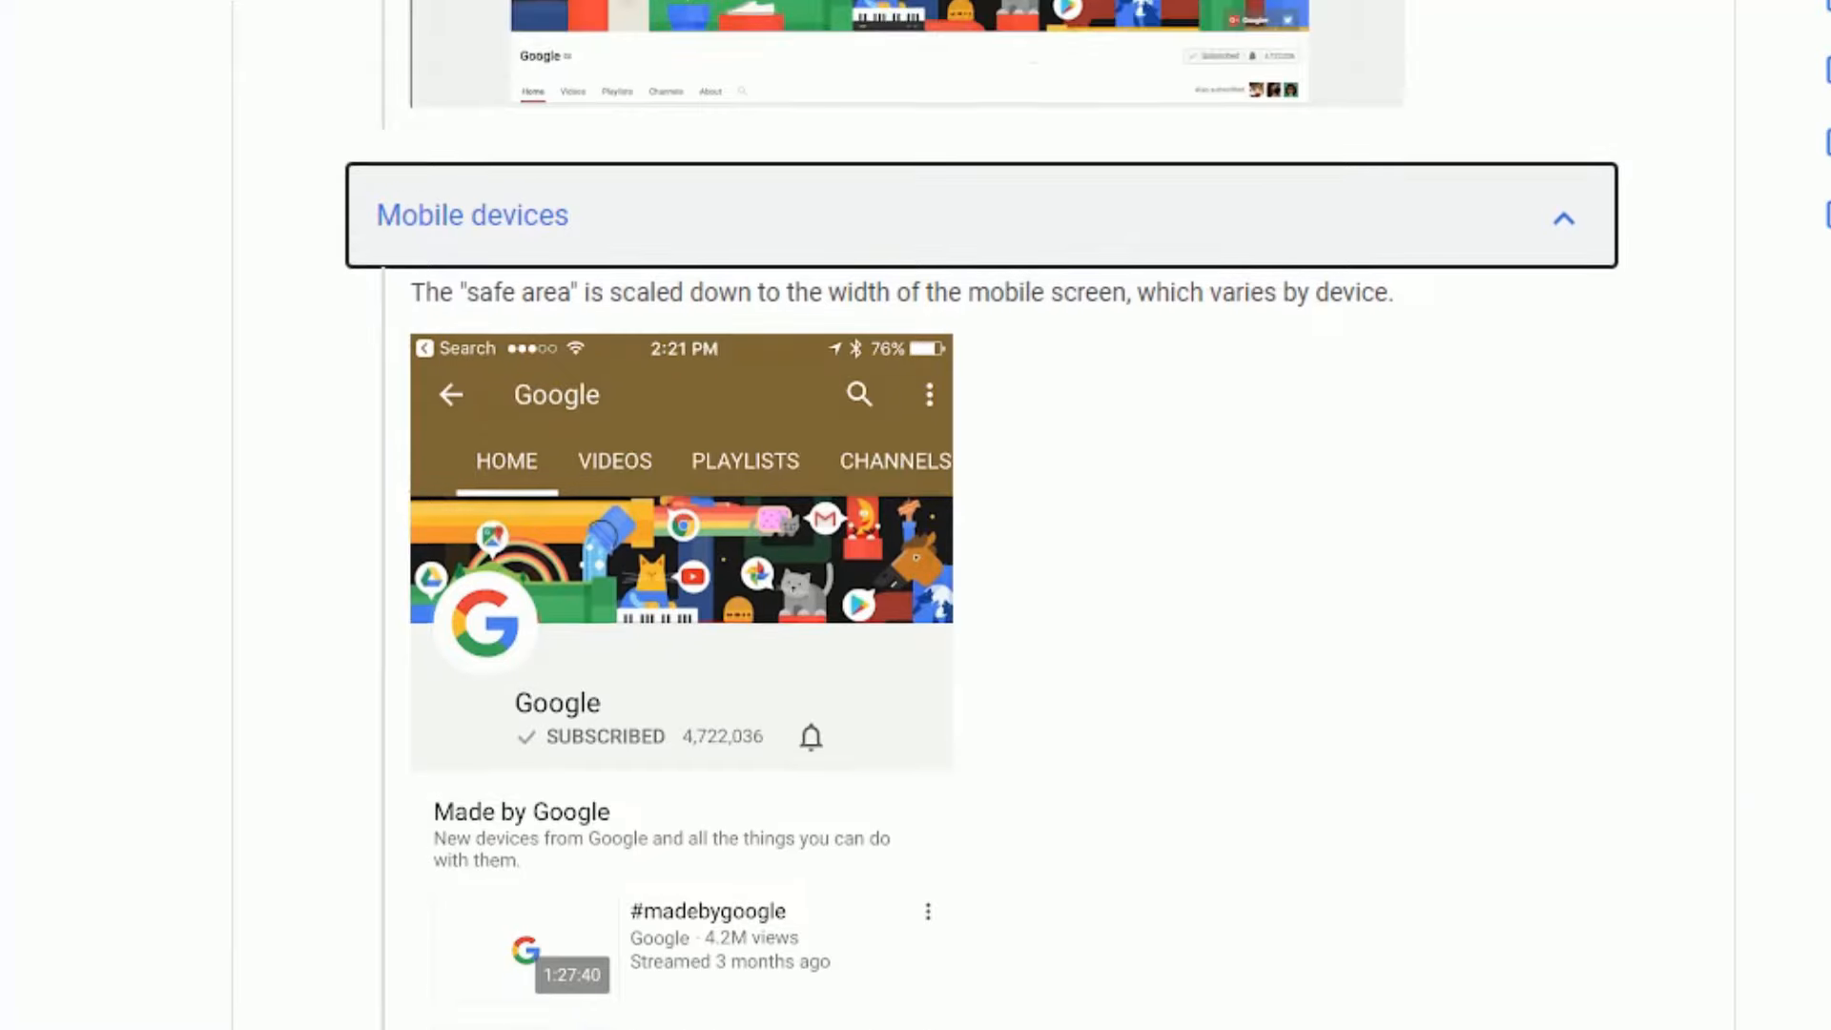
pyautogui.scroll(2, 981, 515)
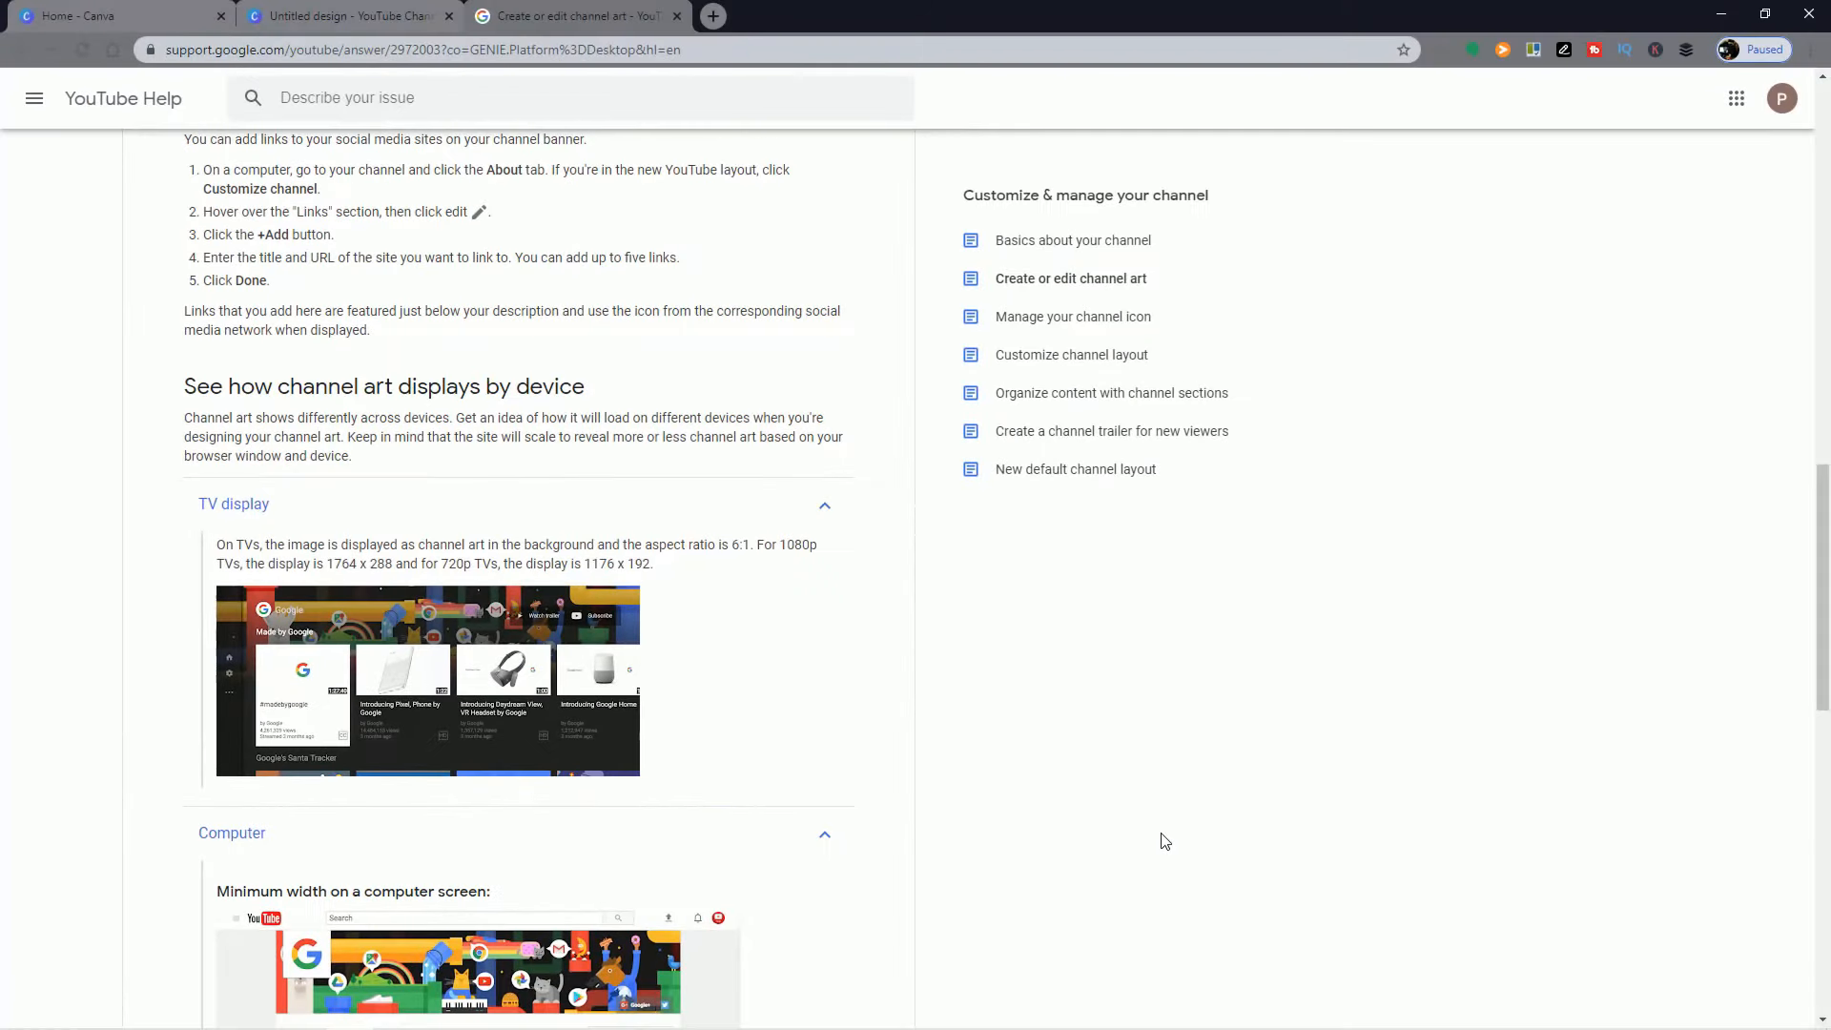
pyautogui.scroll(-4, 1165, 841)
pyautogui.scroll(-5, 1165, 841)
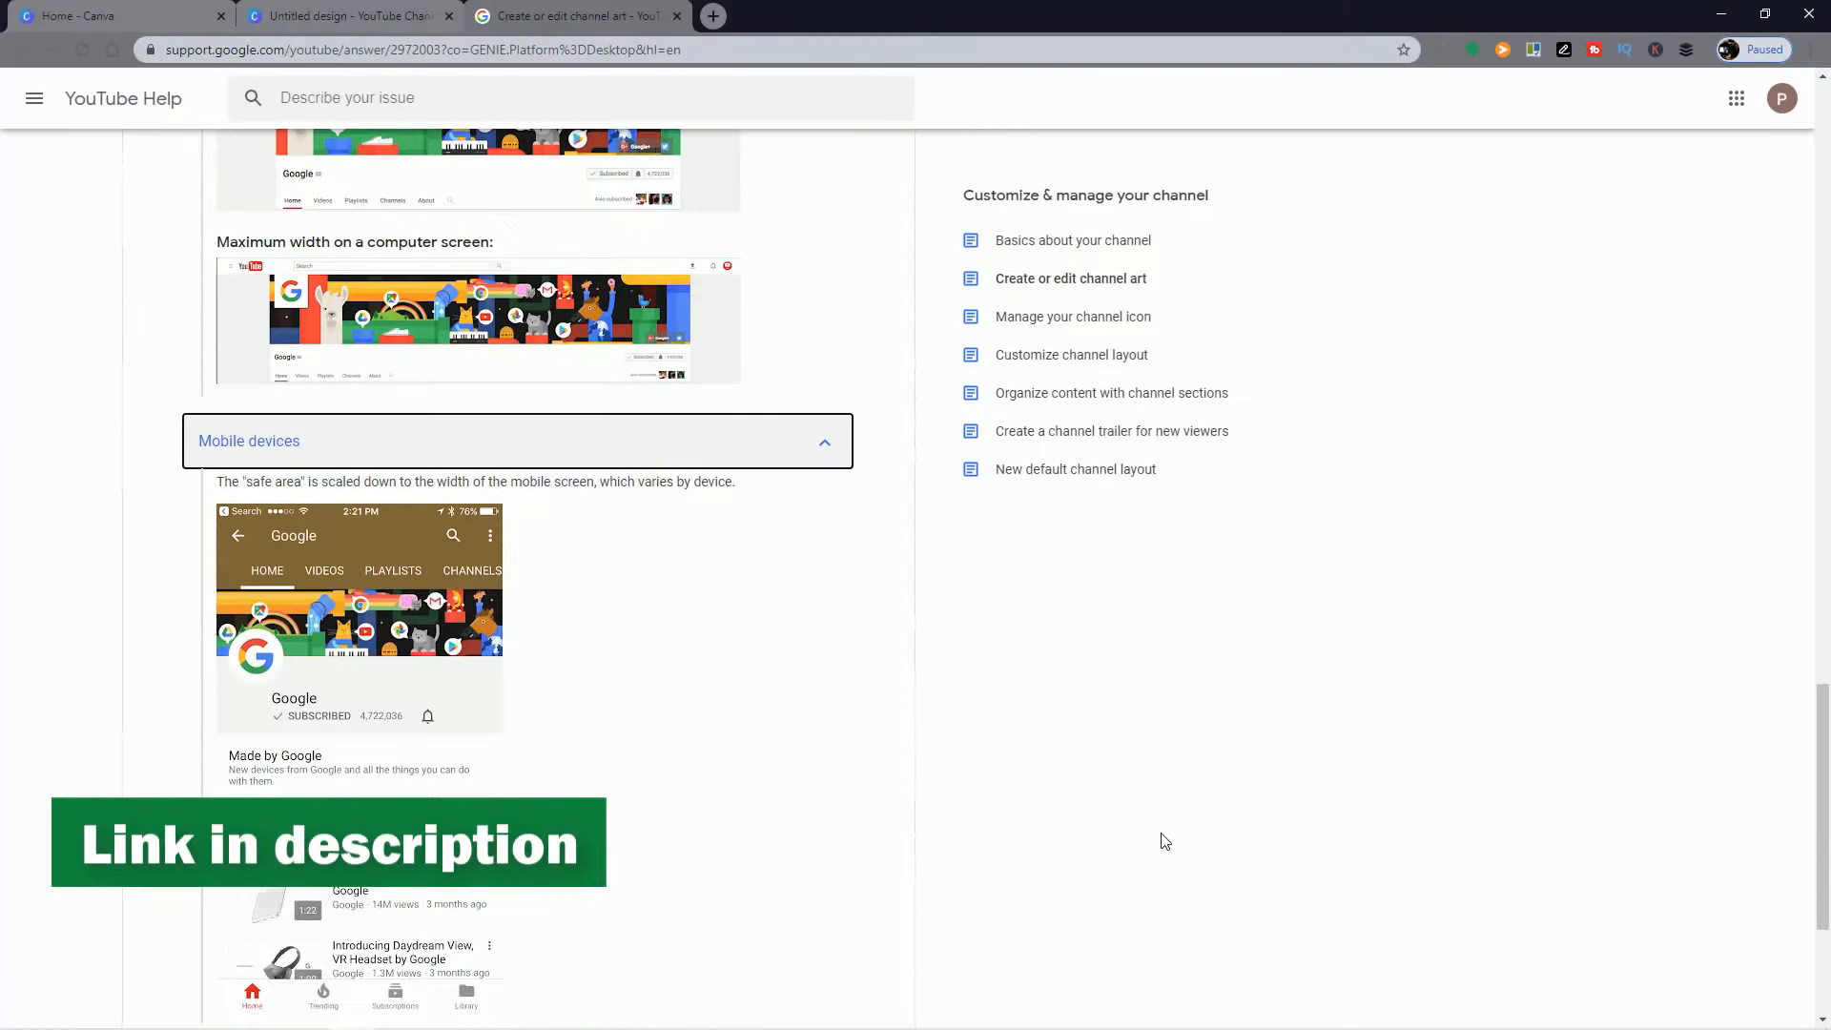
pyautogui.scroll(9, 1165, 841)
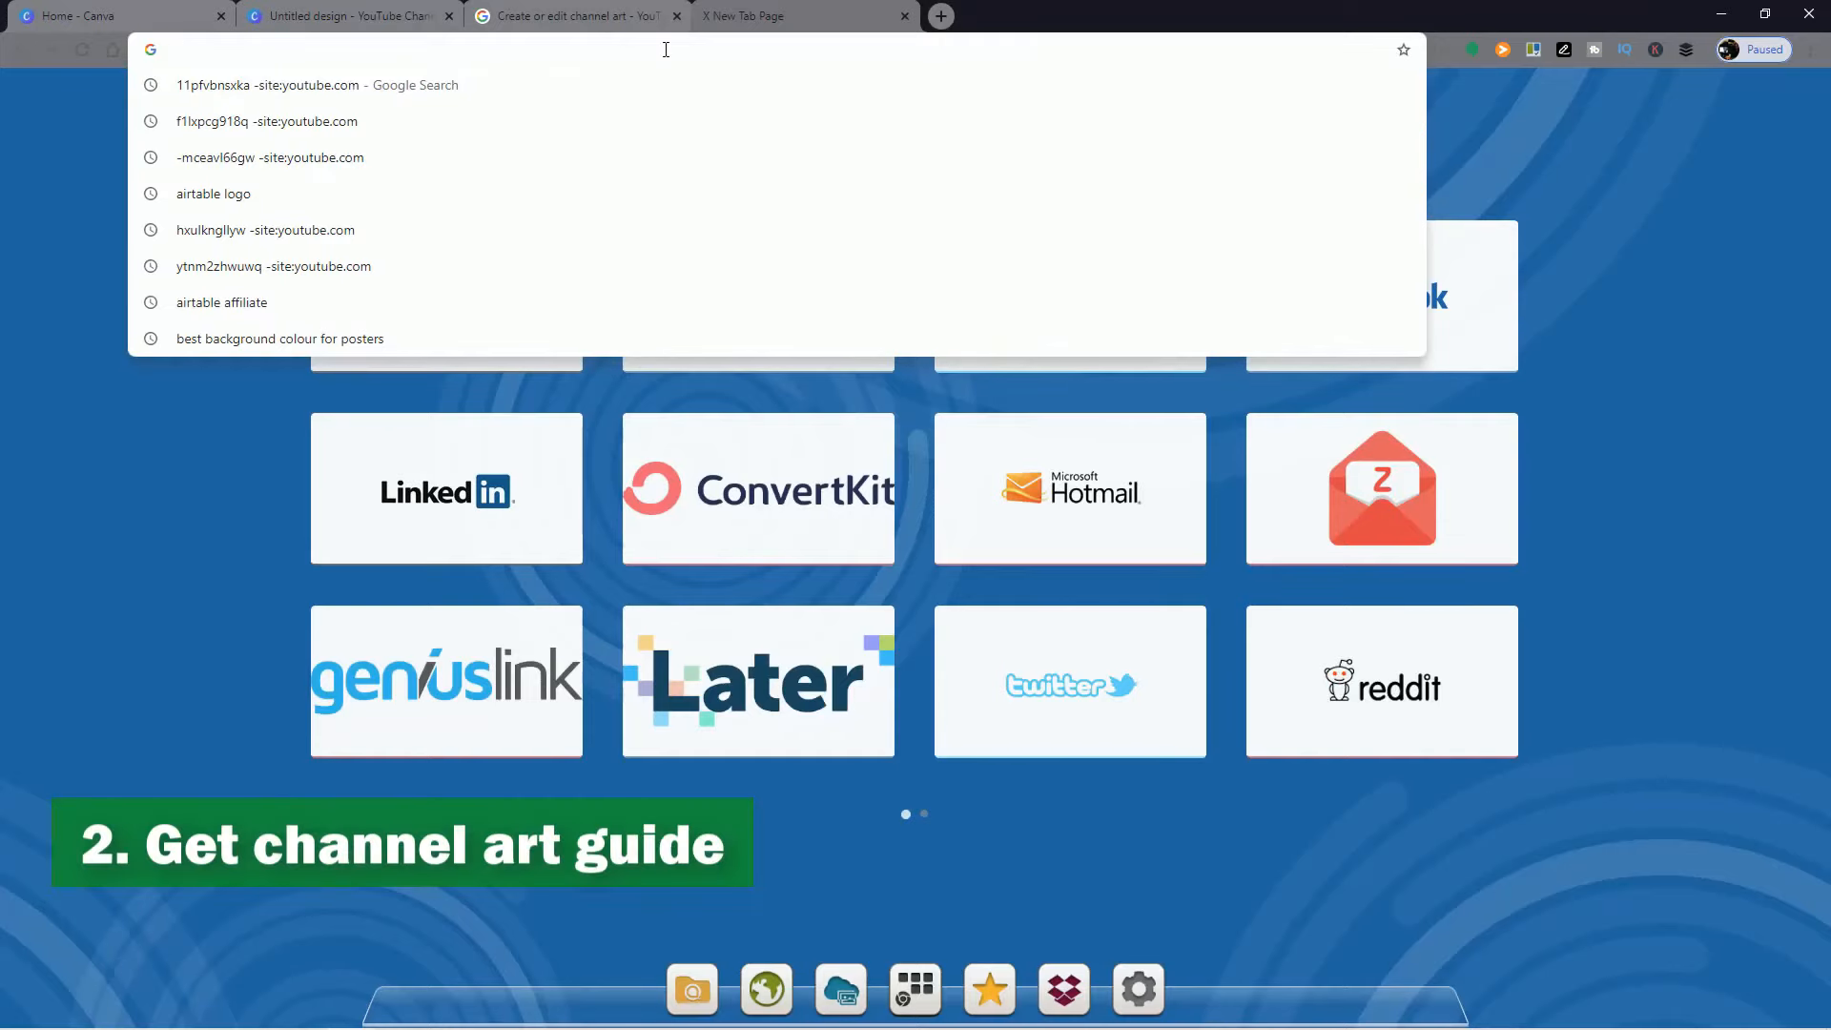
# Step: Search Google for "youtube channel art guide" and copy the YouTube Help template image showing the text and logo safe area
pyautogui.write('youtube channel art guide')
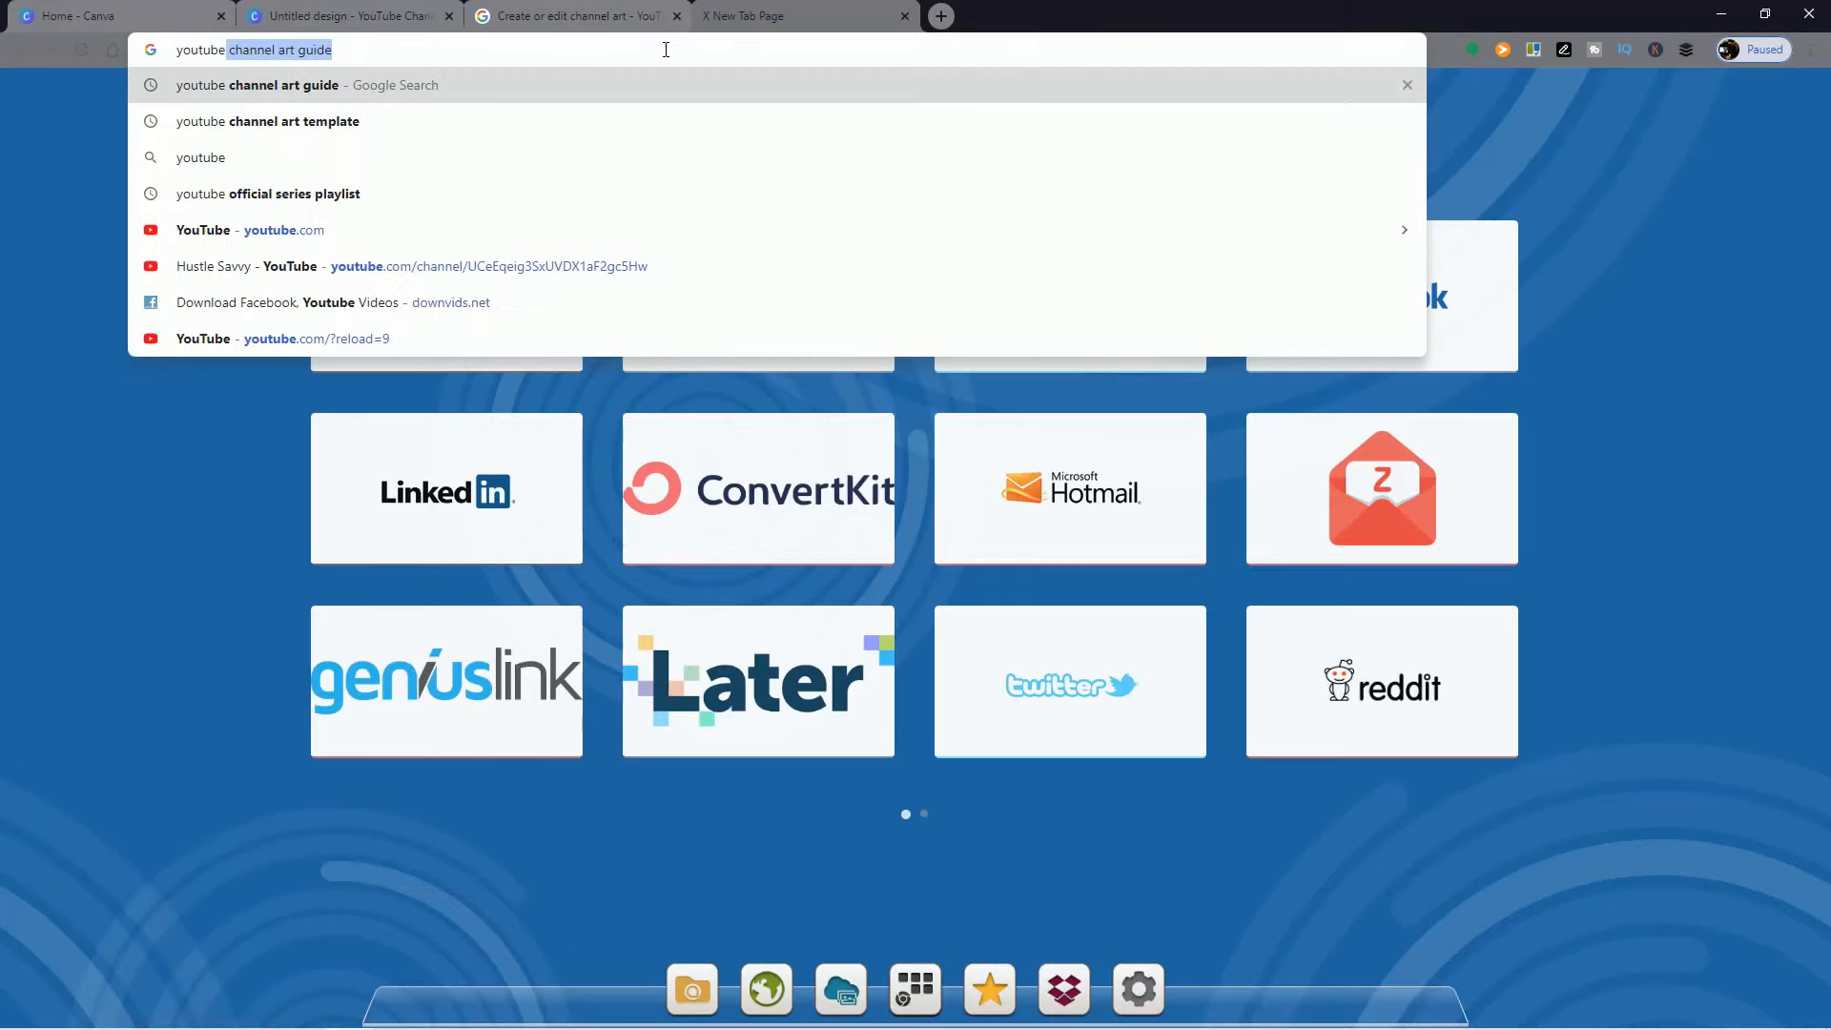
pyautogui.press('Return')
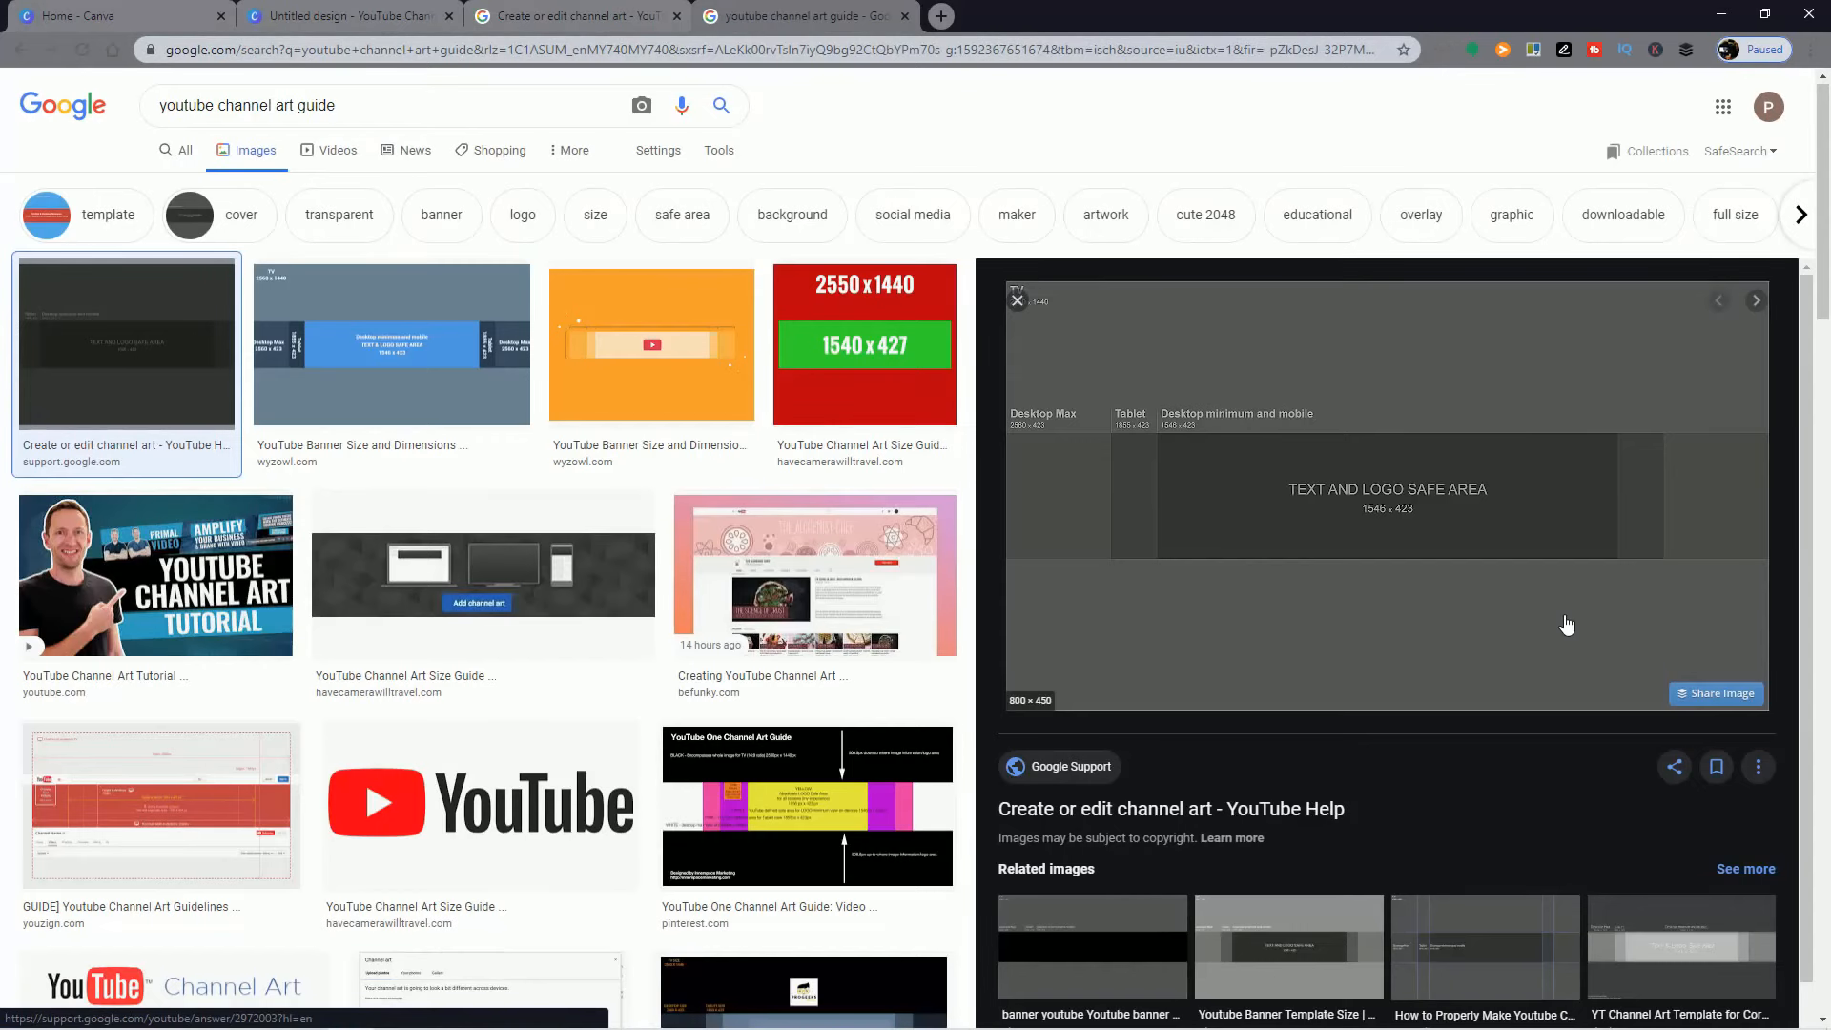
pyautogui.rightClick(1436, 381)
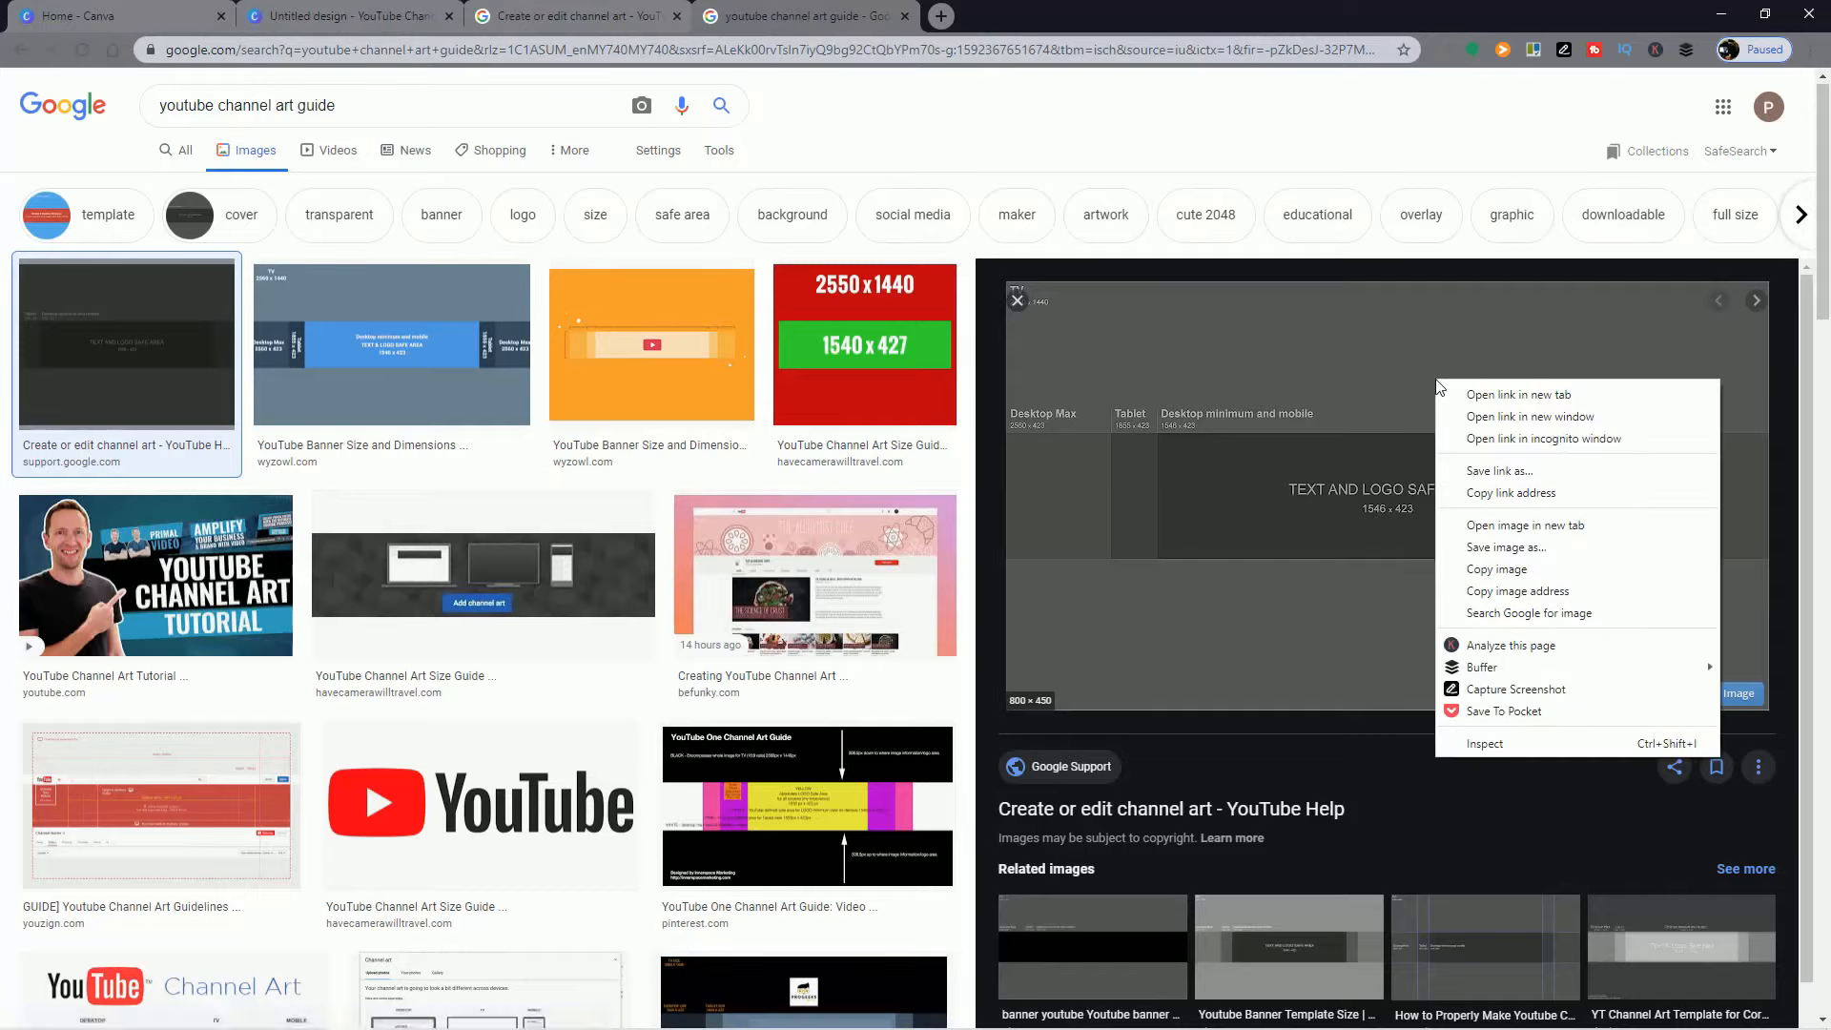
pyautogui.click(1552, 572)
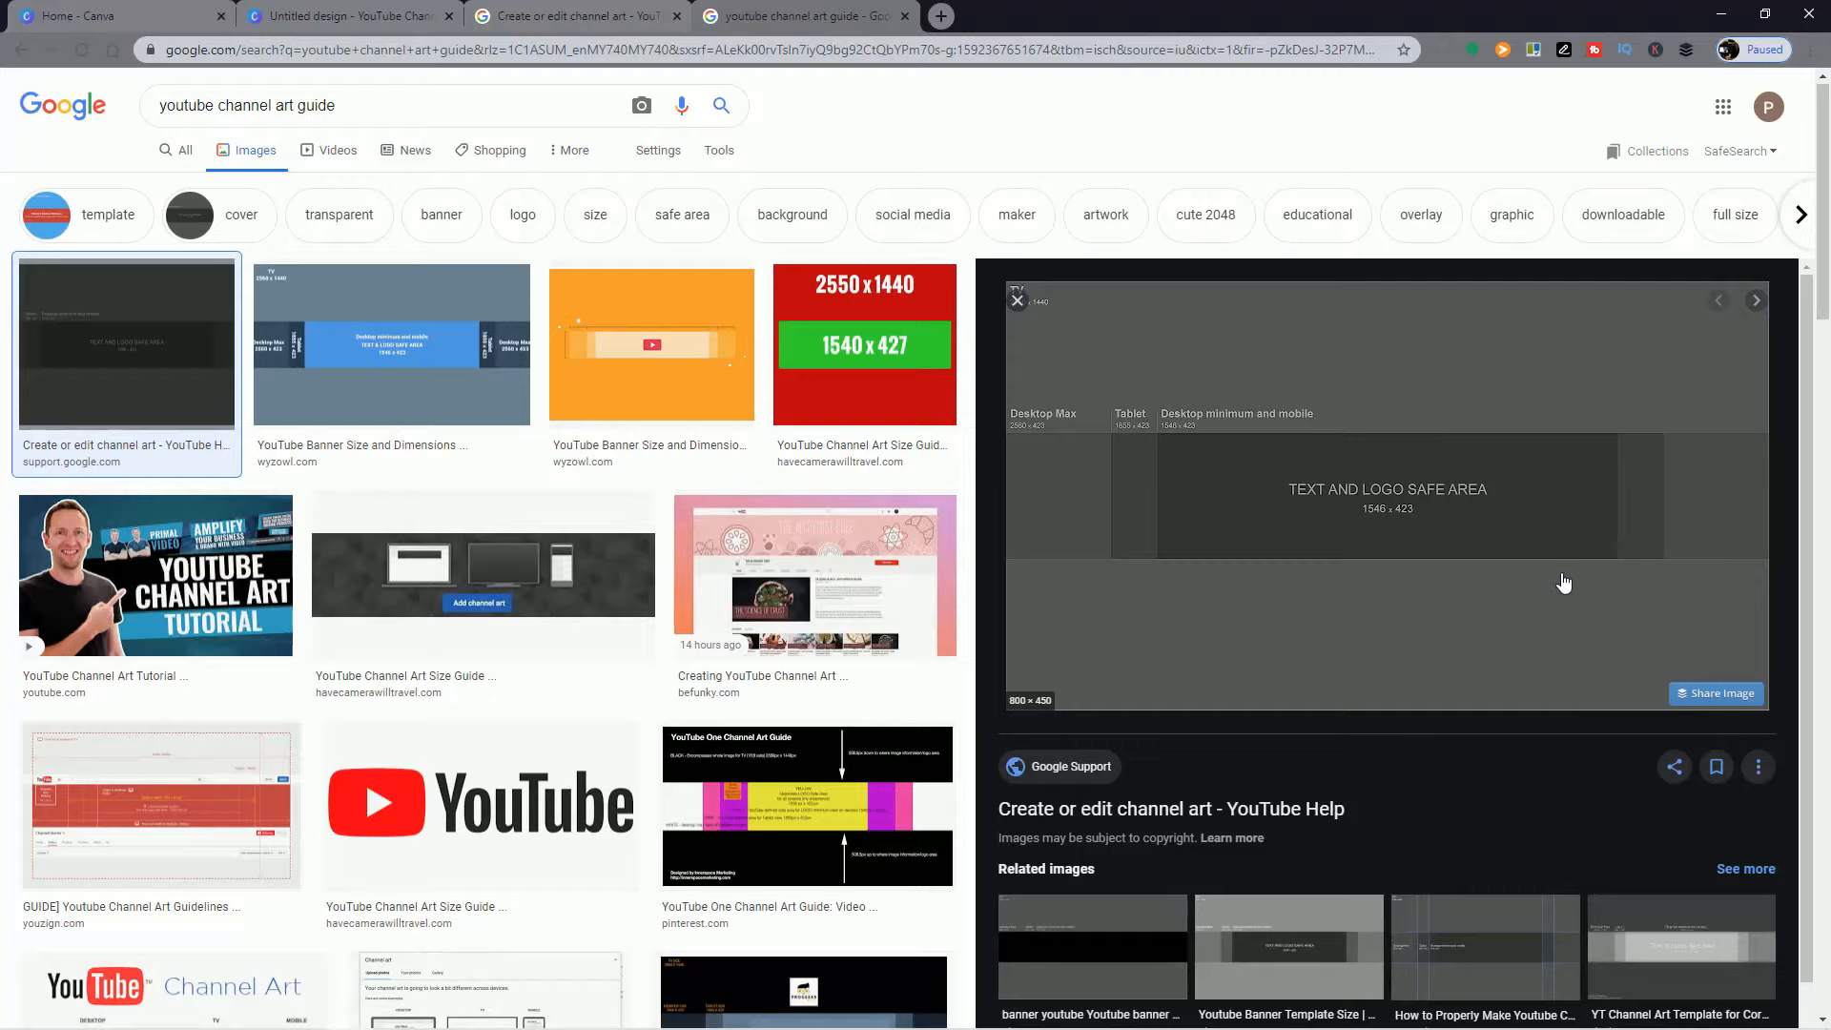
# Step: Switch to the untitled YouTube Channel Art design in Canva and paste the copied guide image onto the blank page
pyautogui.click(329, 14)
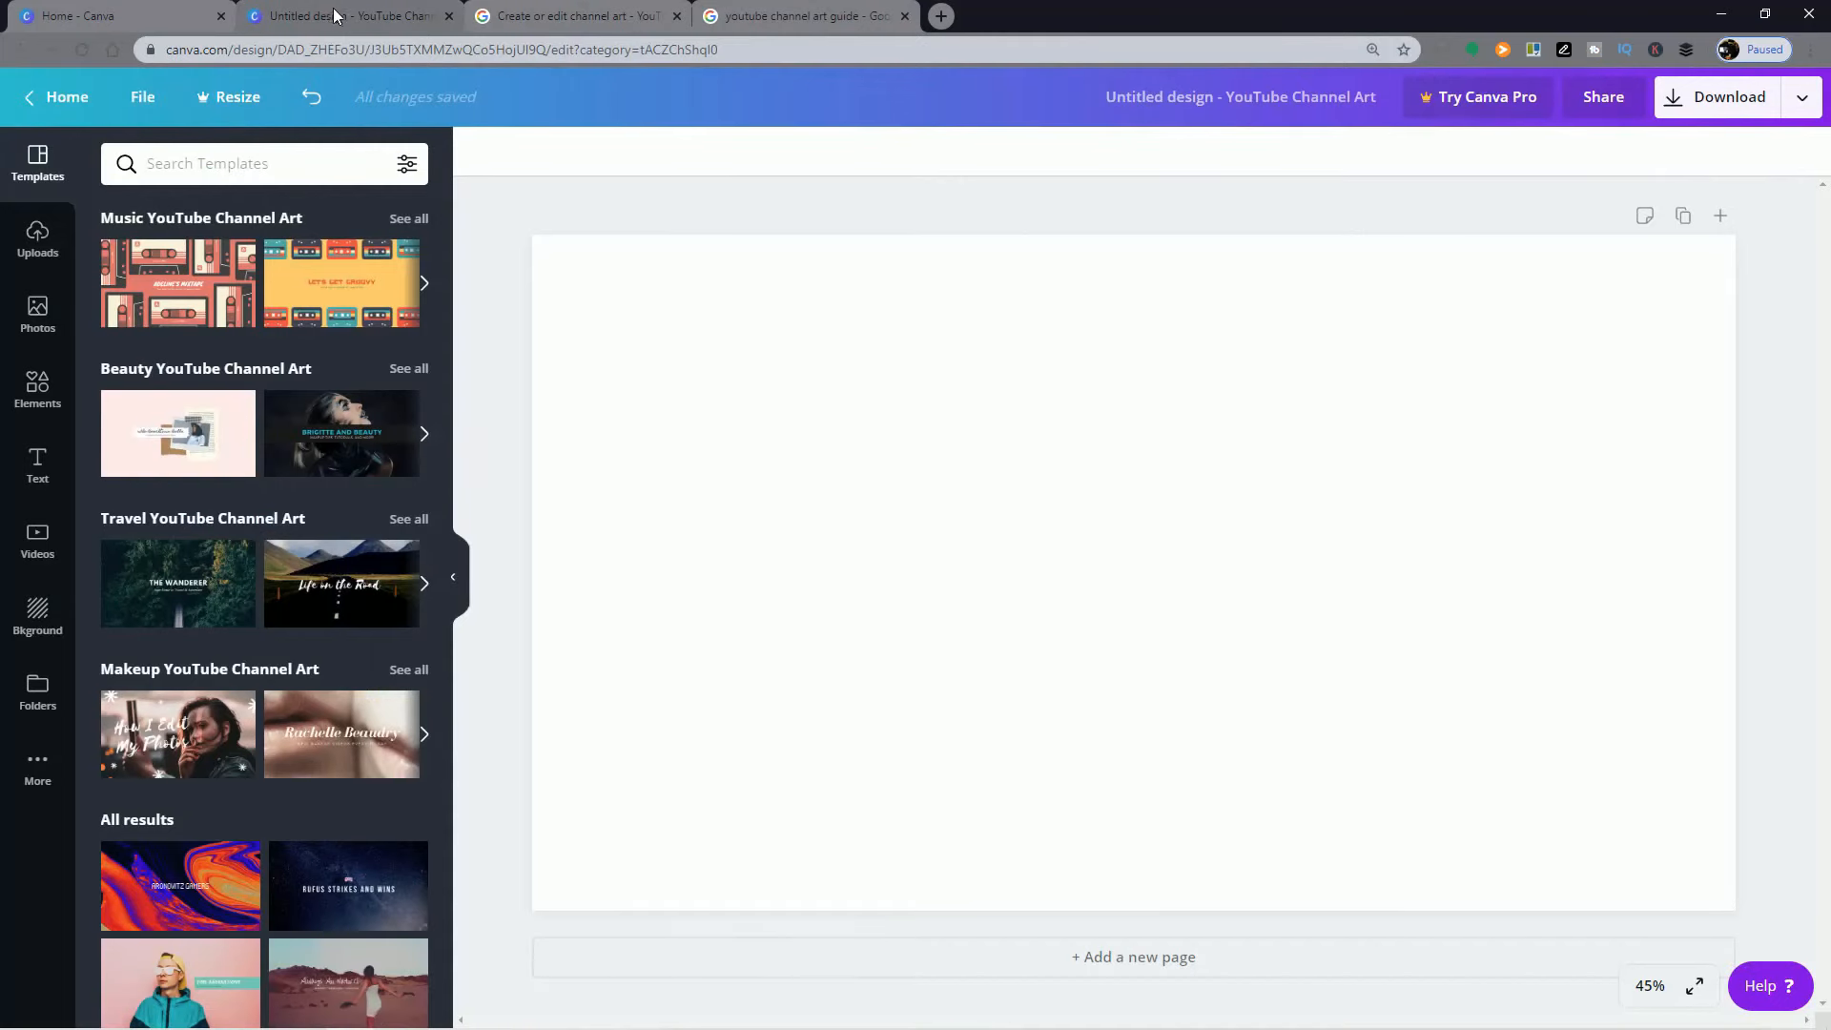
pyautogui.click(1068, 556)
pyautogui.rightClick(1064, 556)
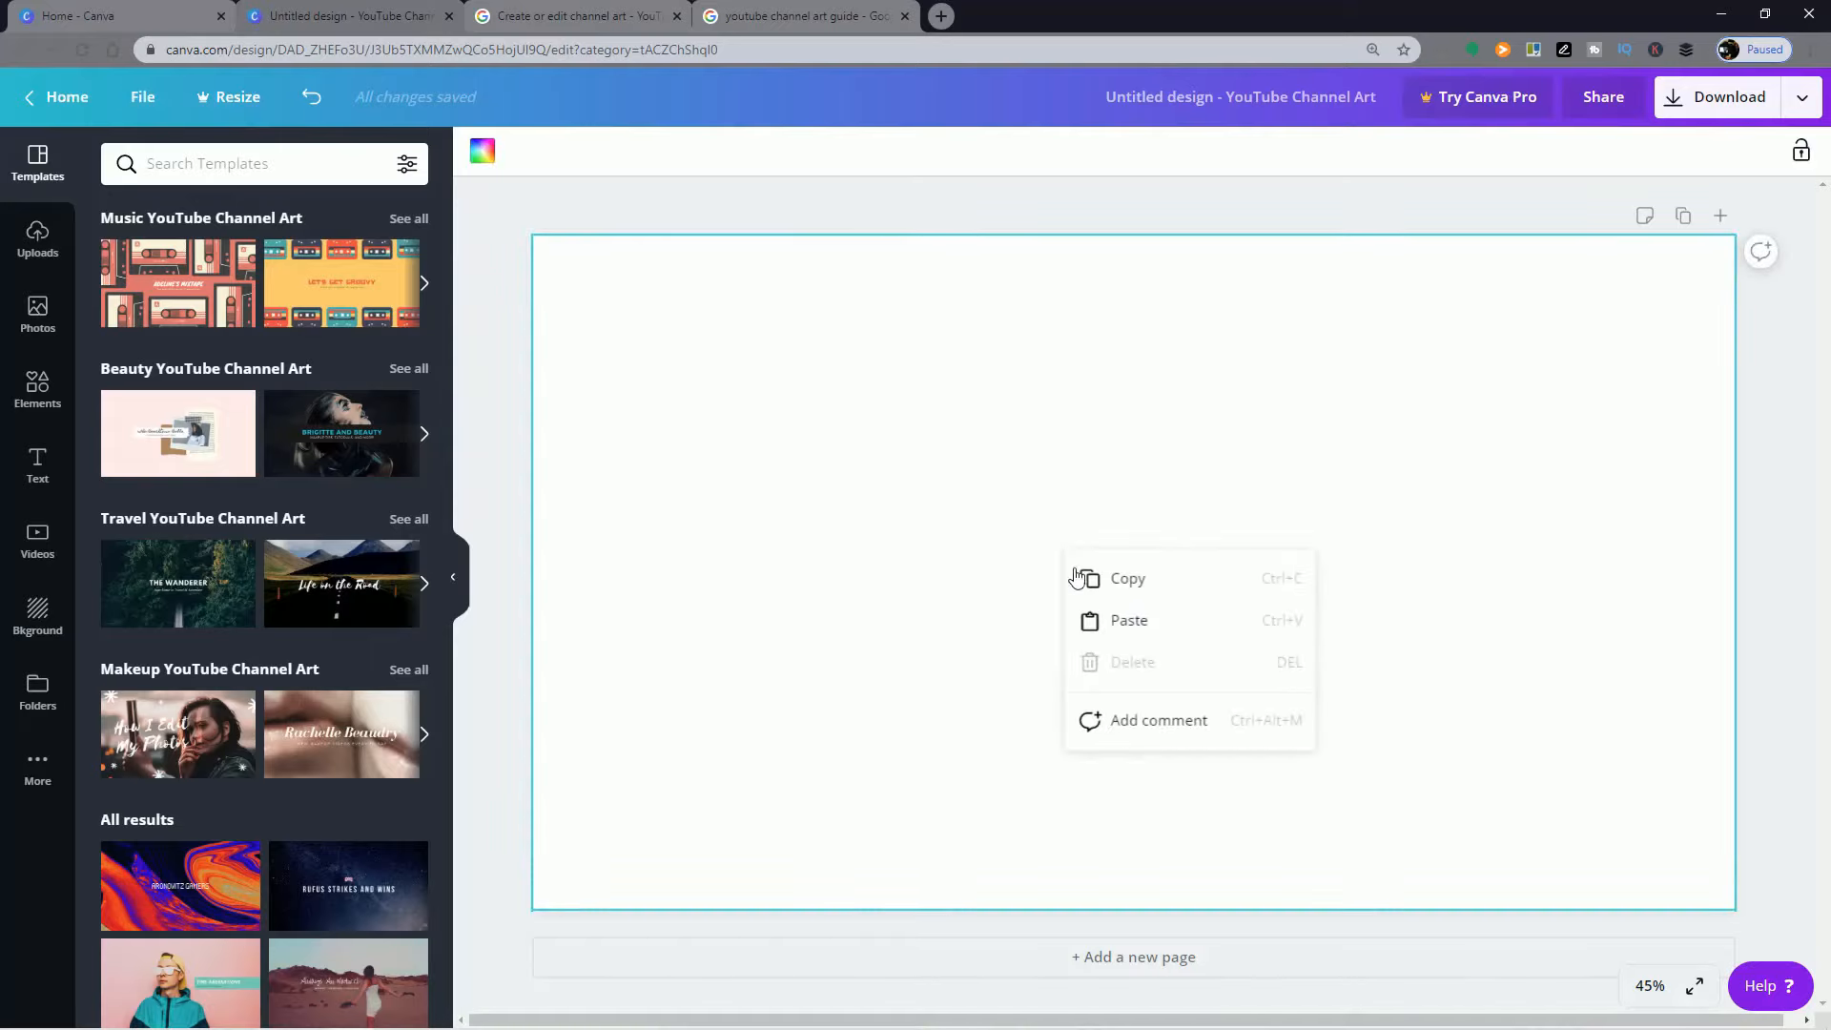
pyautogui.click(1114, 620)
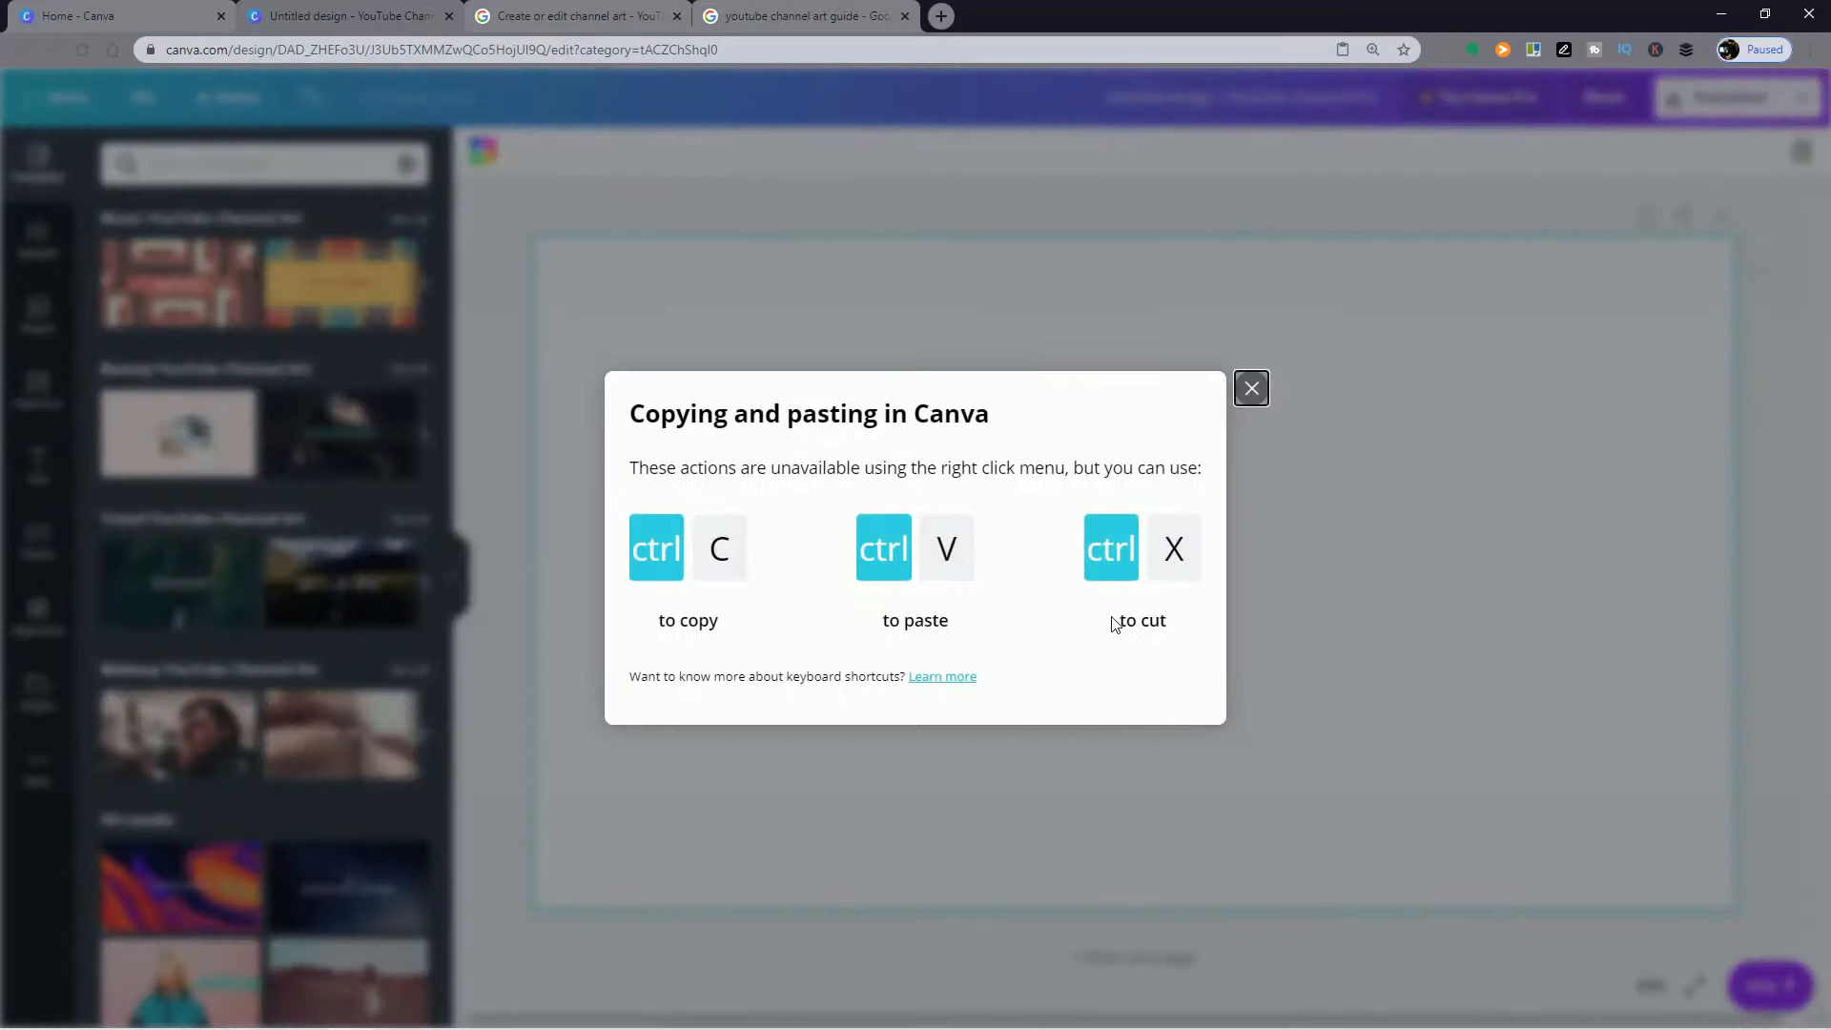
pyautogui.click(1249, 387)
pyautogui.hotkey('ctrl', 'v')
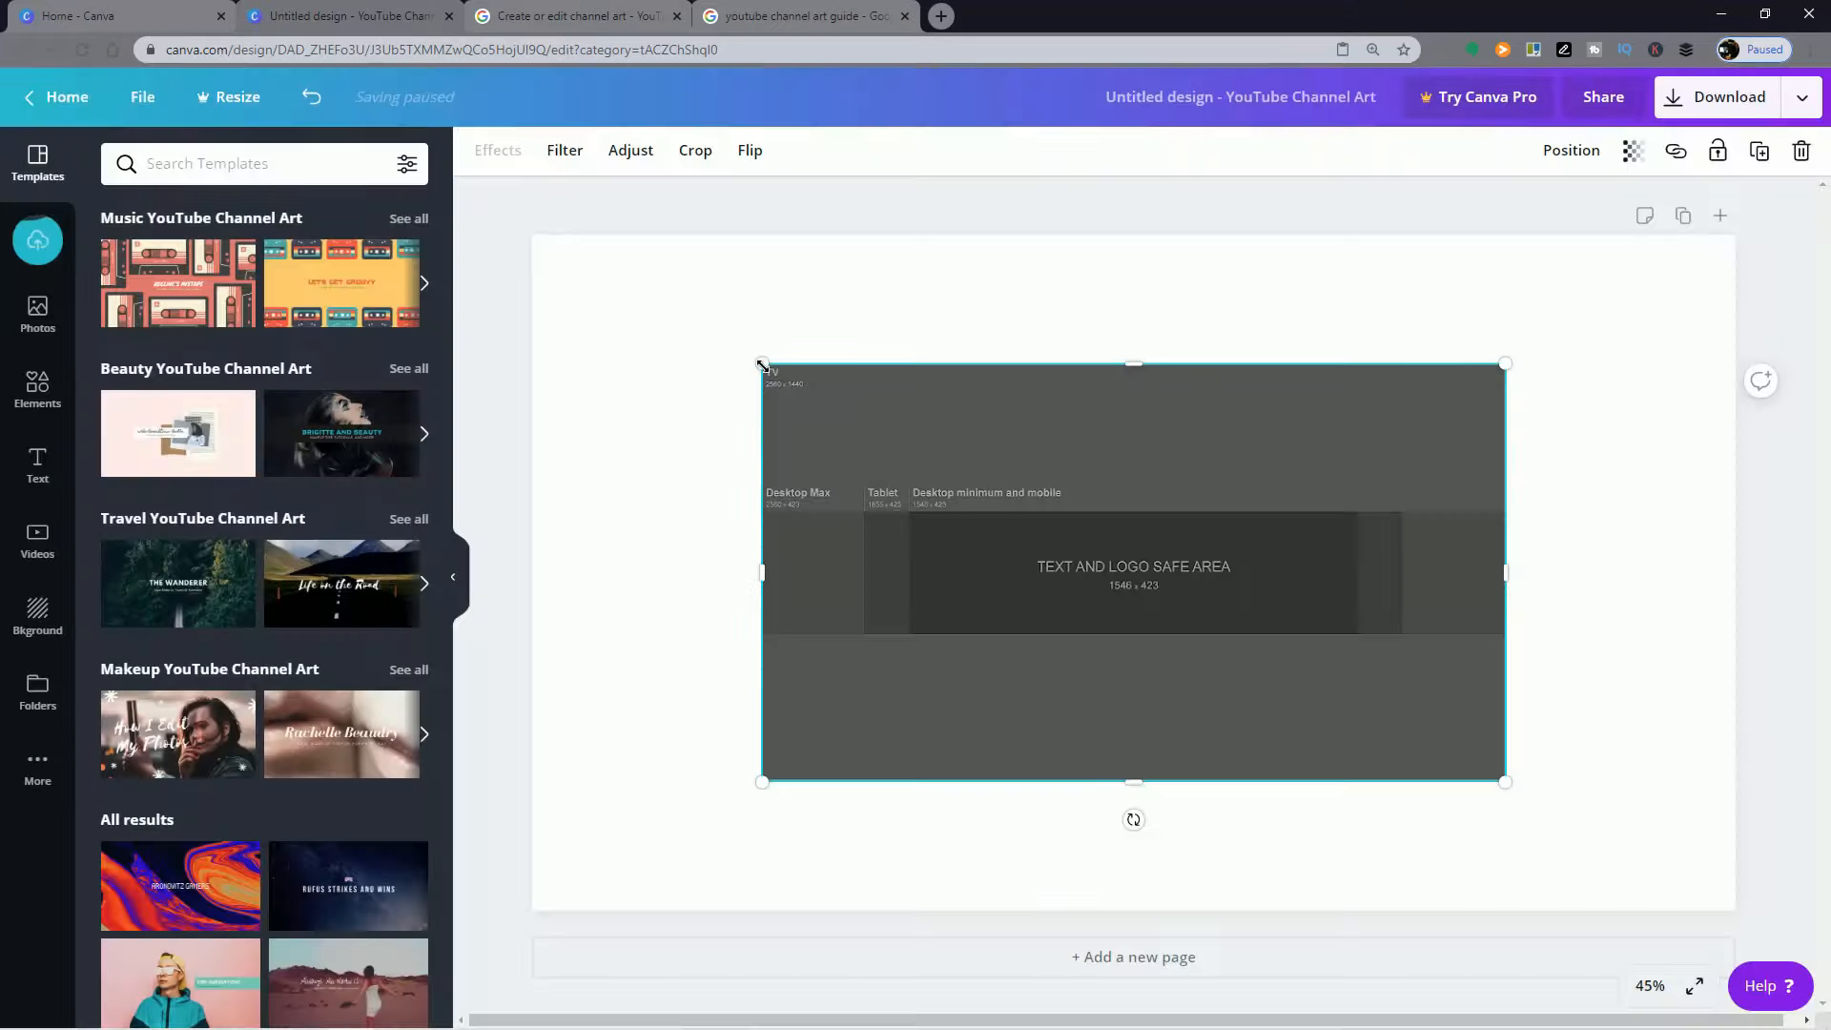
# Step: Enlarge the pasted guide image from its opposite corners until it fills the whole page
pyautogui.moveTo(762, 364); pyautogui.dragTo(531, 235)
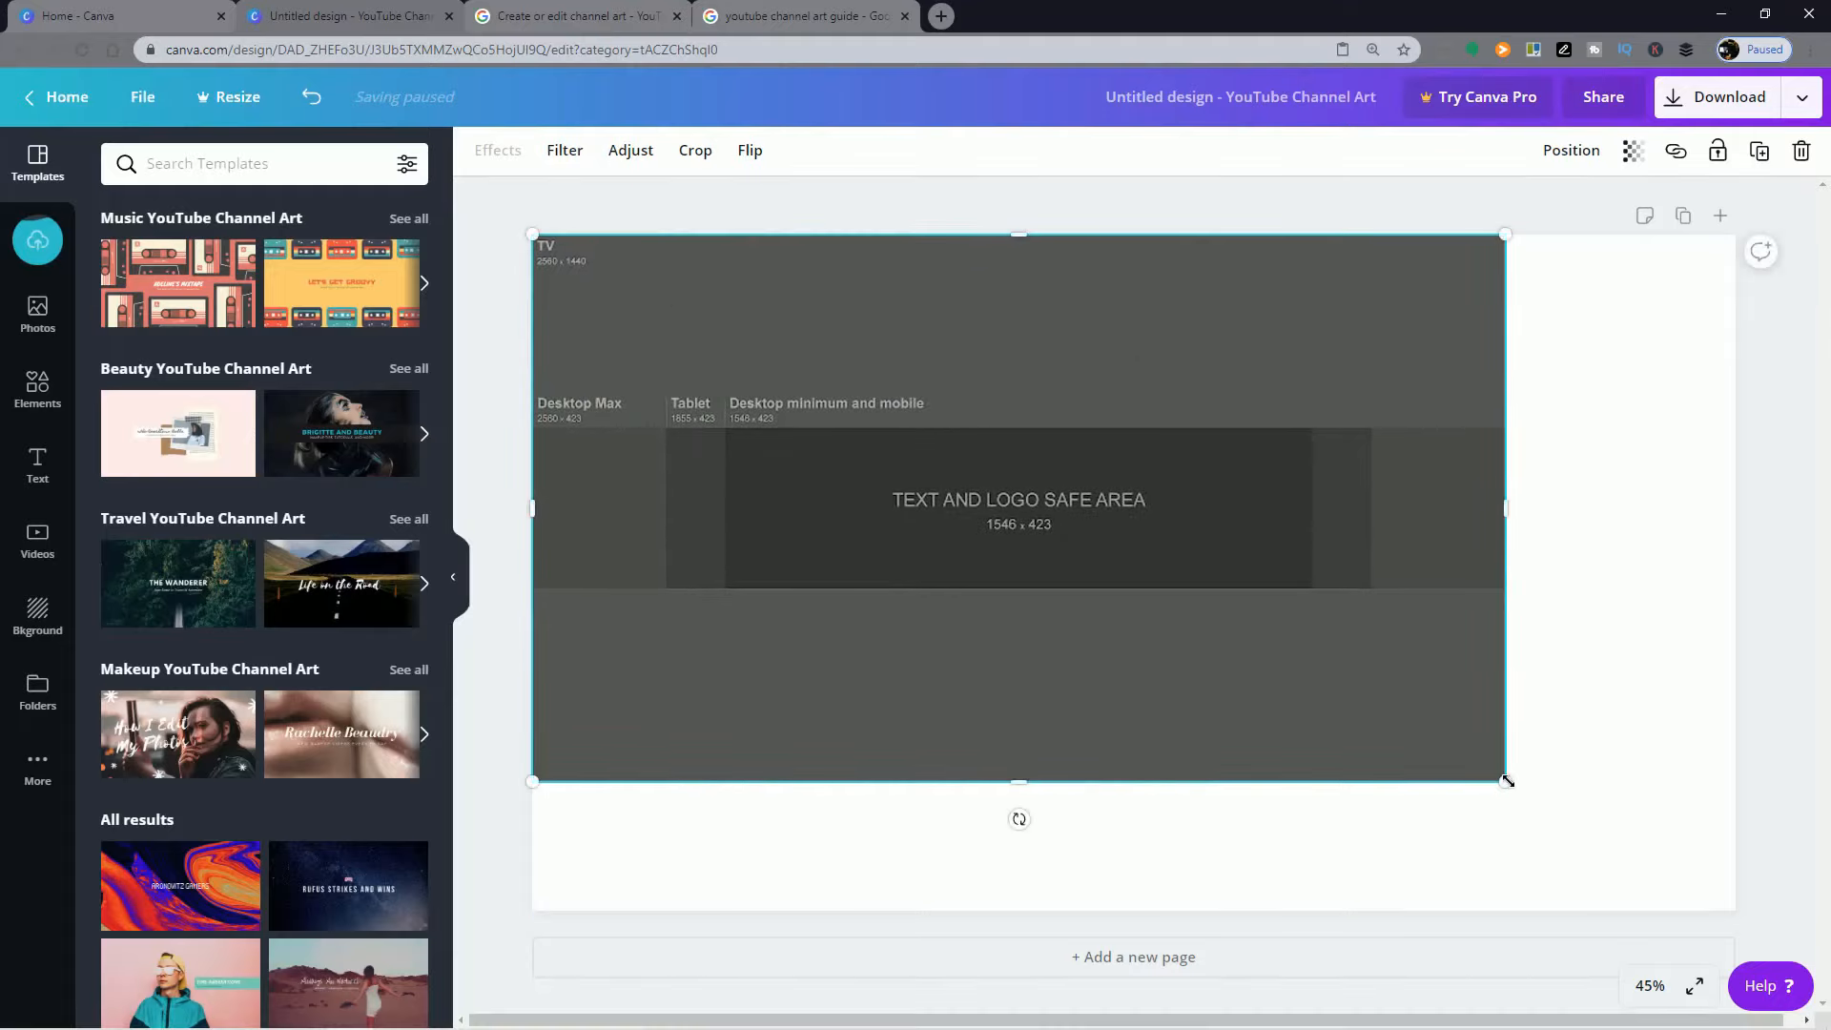
pyautogui.moveTo(1507, 781); pyautogui.dragTo(1733, 909)
pyautogui.click(1796, 838)
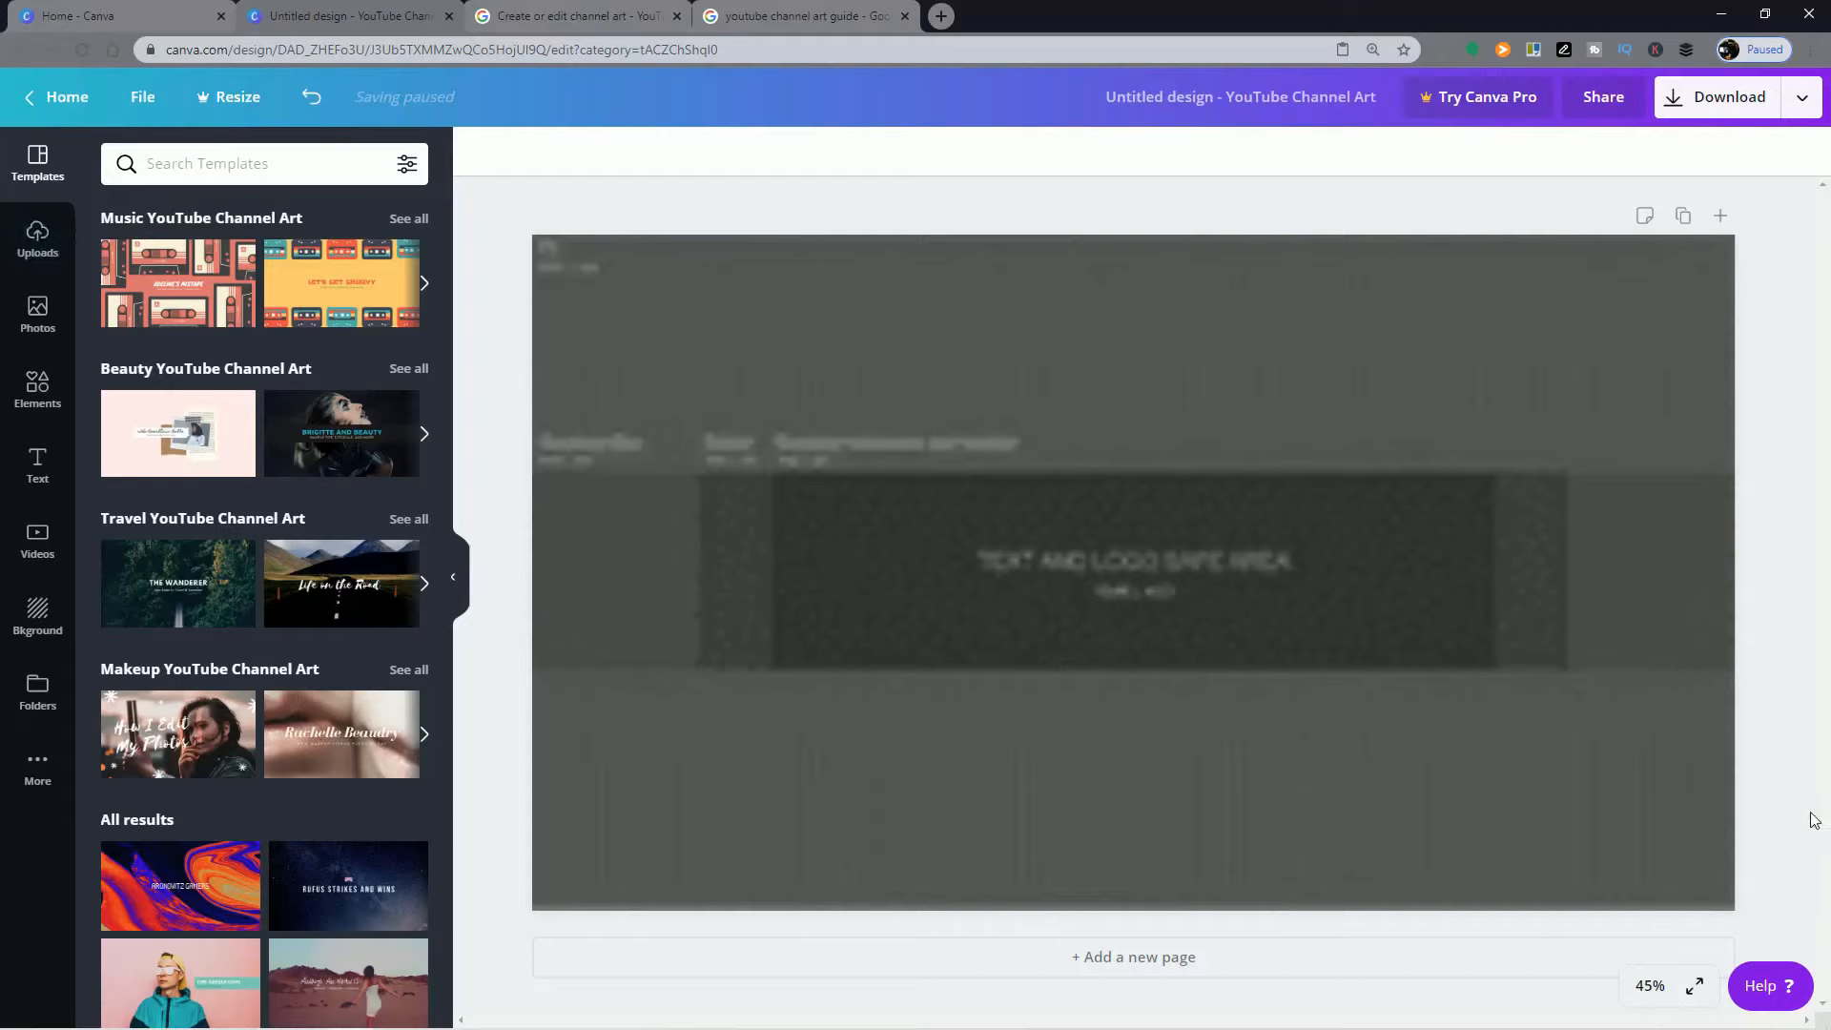
# Step: Detach the channel art guide image from the page background
pyautogui.click(1199, 533)
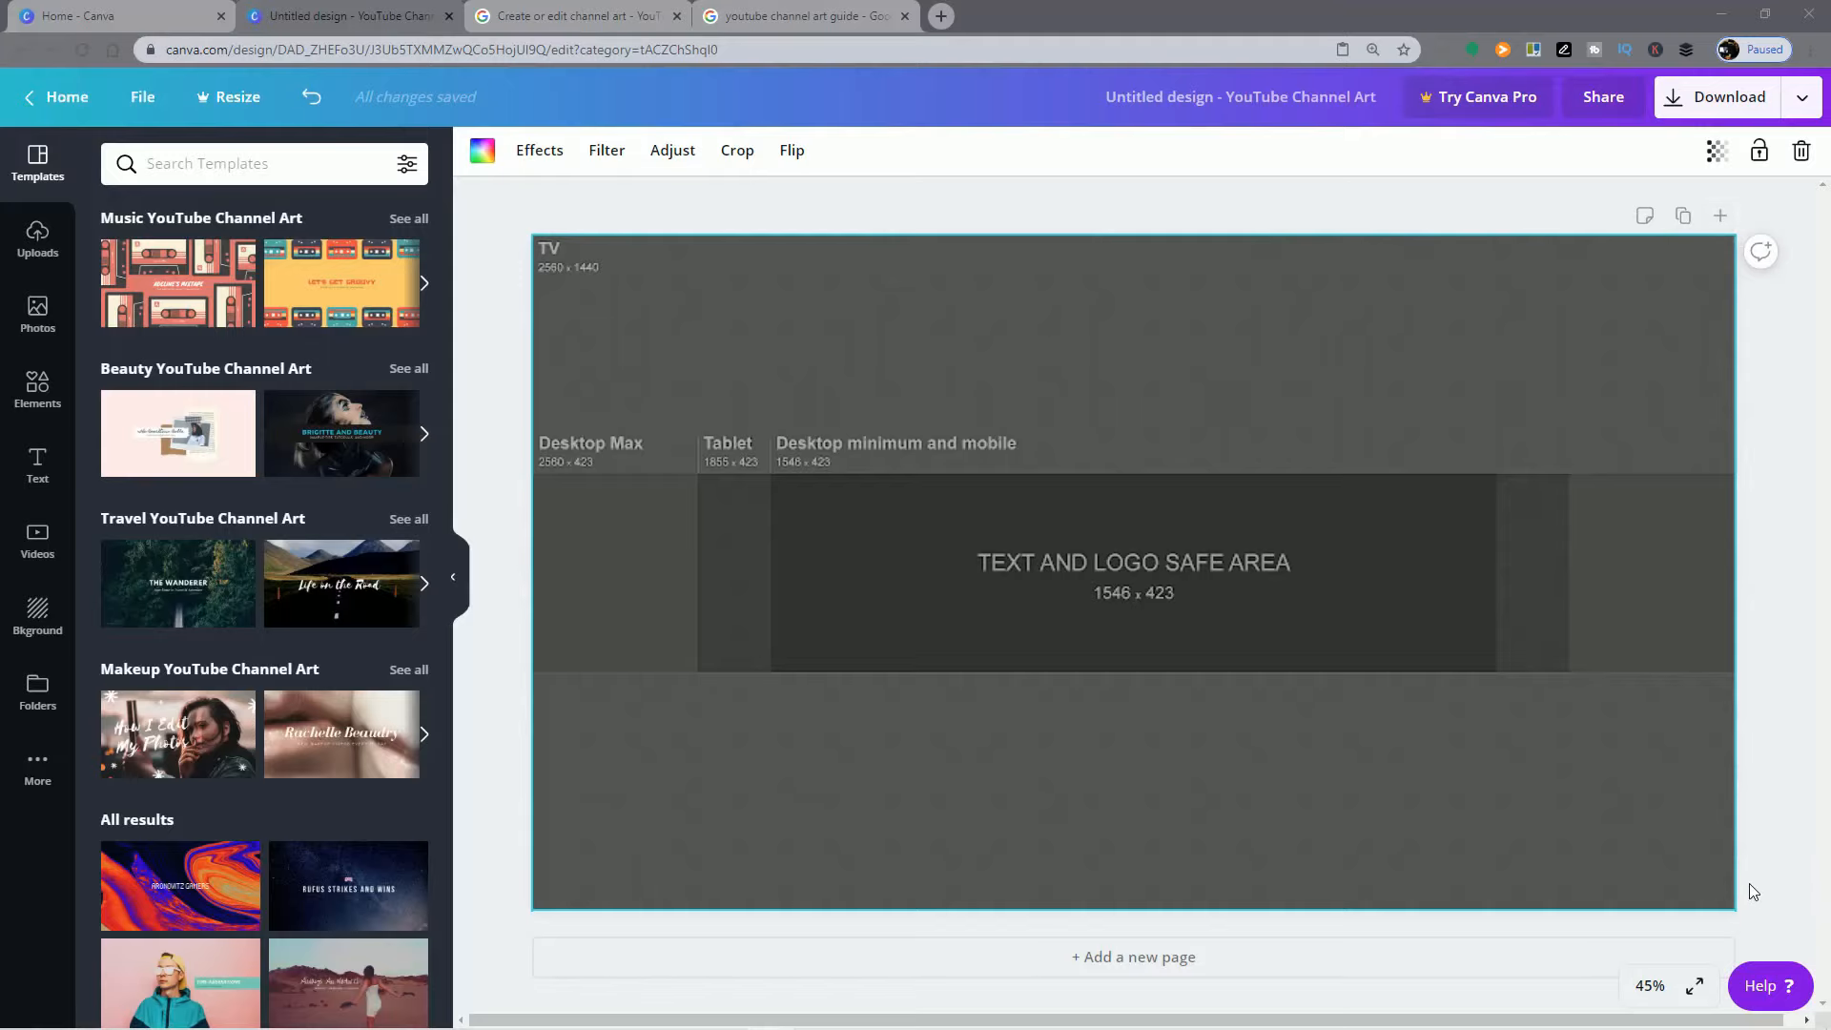
pyautogui.doubleClick(1239, 331)
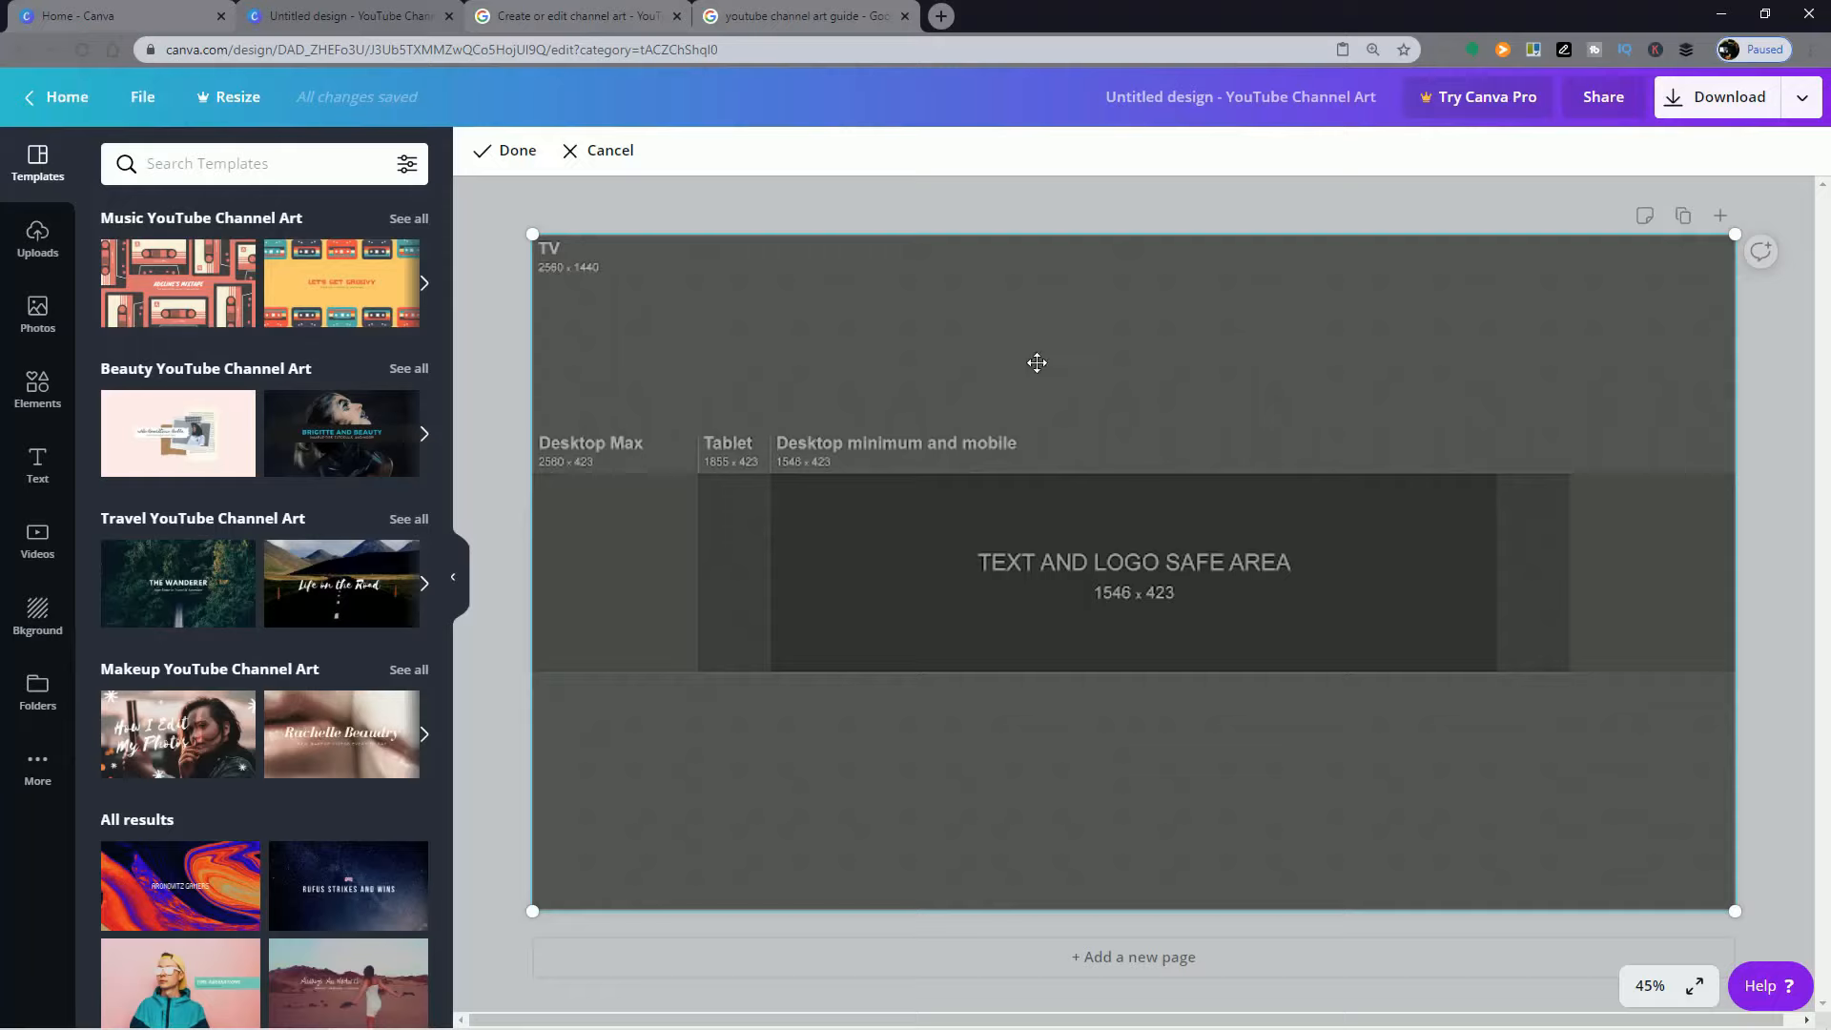
pyautogui.rightClick(751, 313)
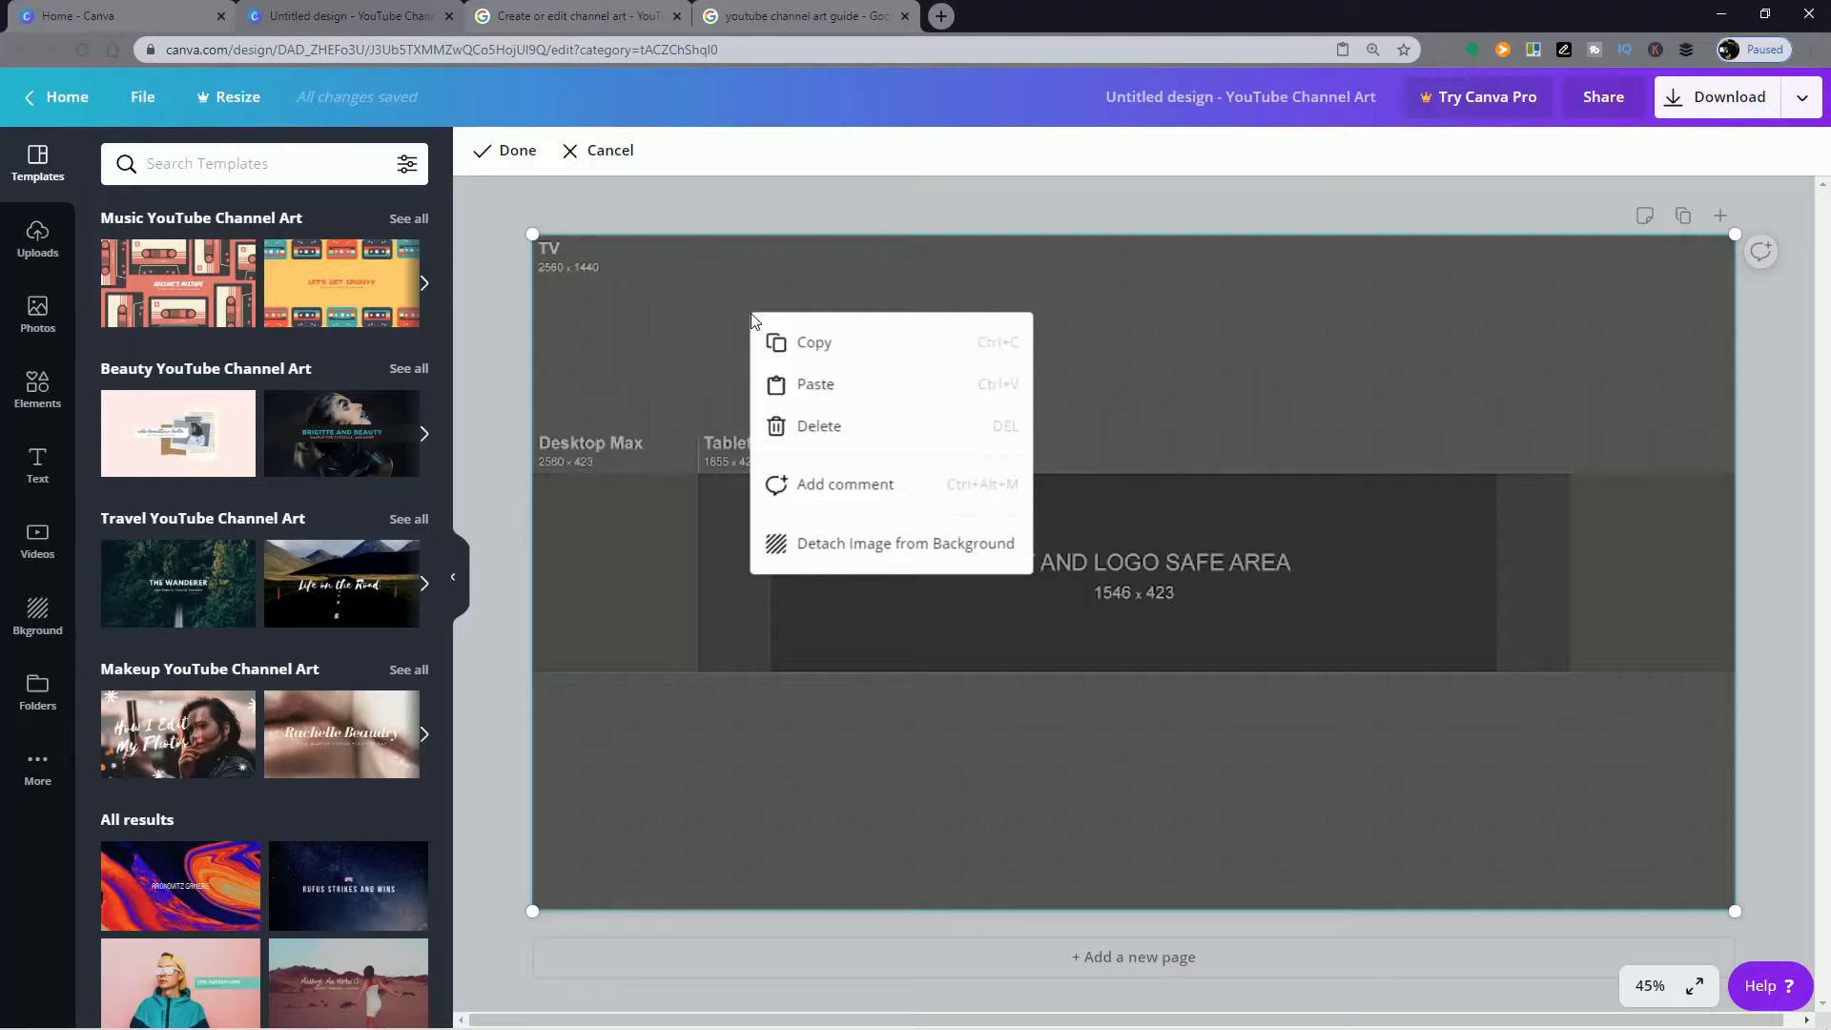
pyautogui.click(896, 544)
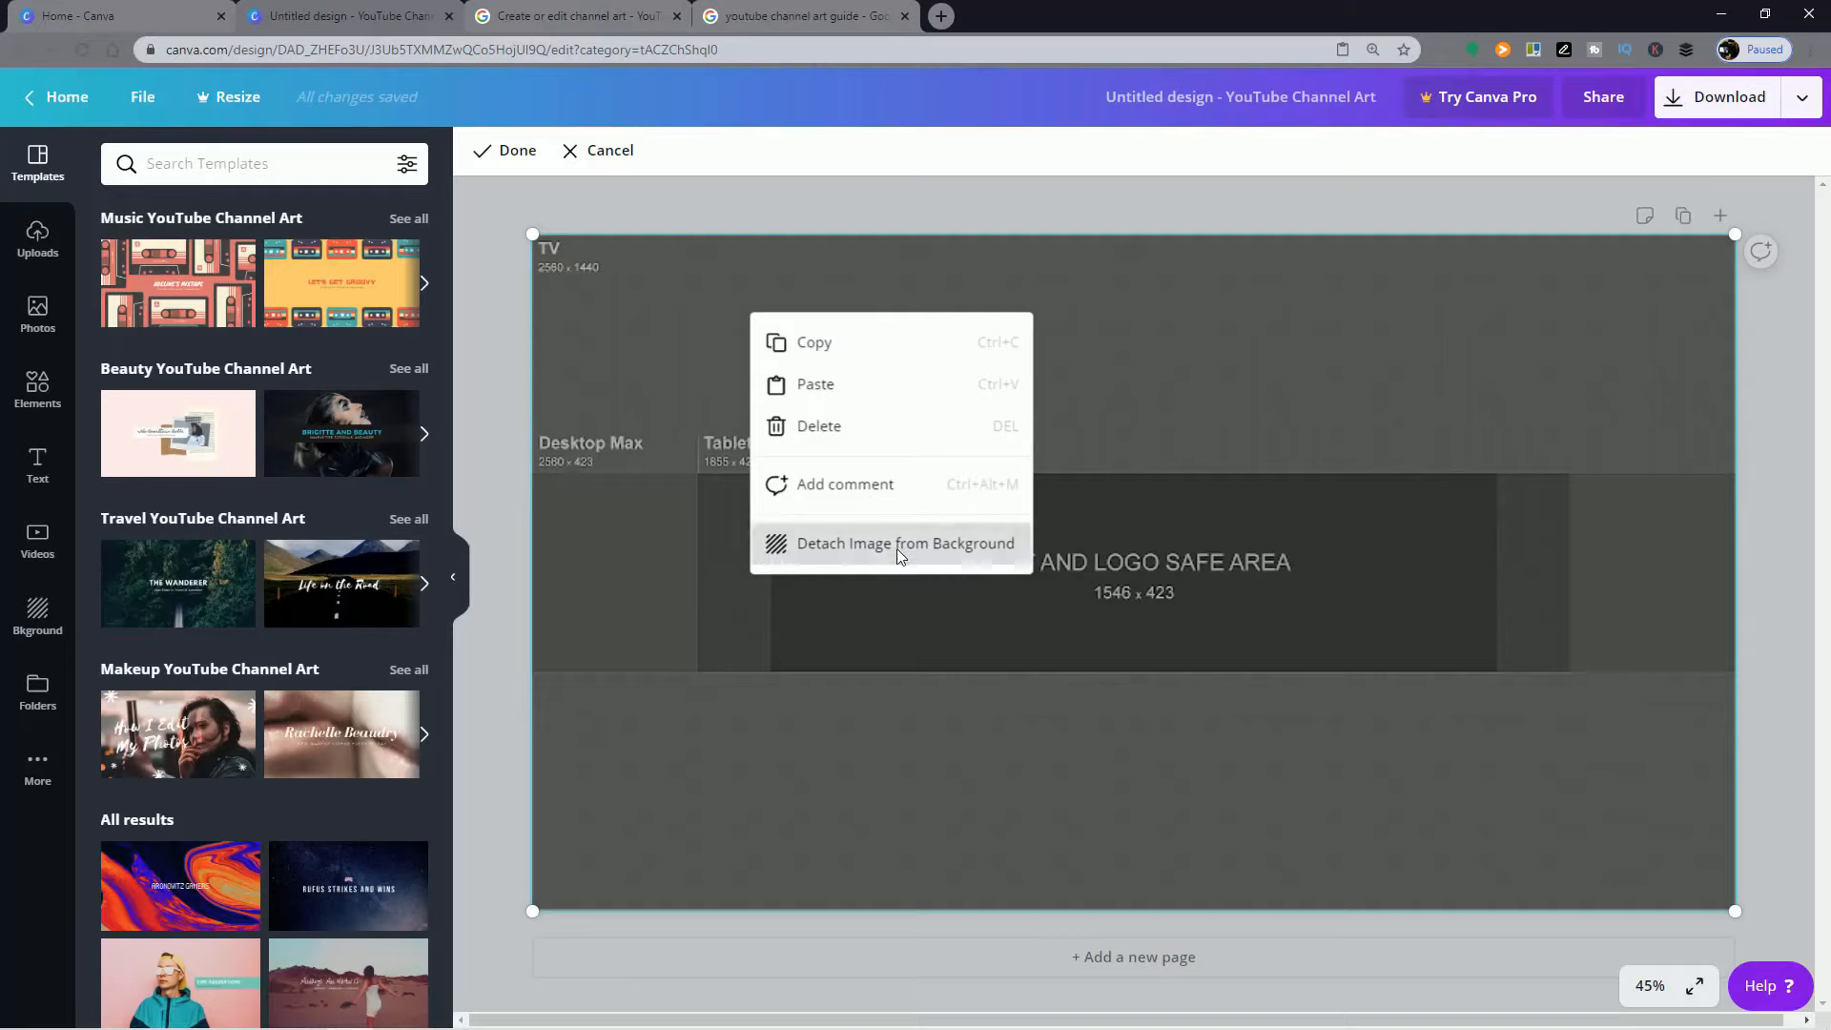
# Step: Reposition the detached guide image at the page's upper-left corner and scale it to cover the entire page
pyautogui.moveTo(1295, 357); pyautogui.dragTo(1293, 413)
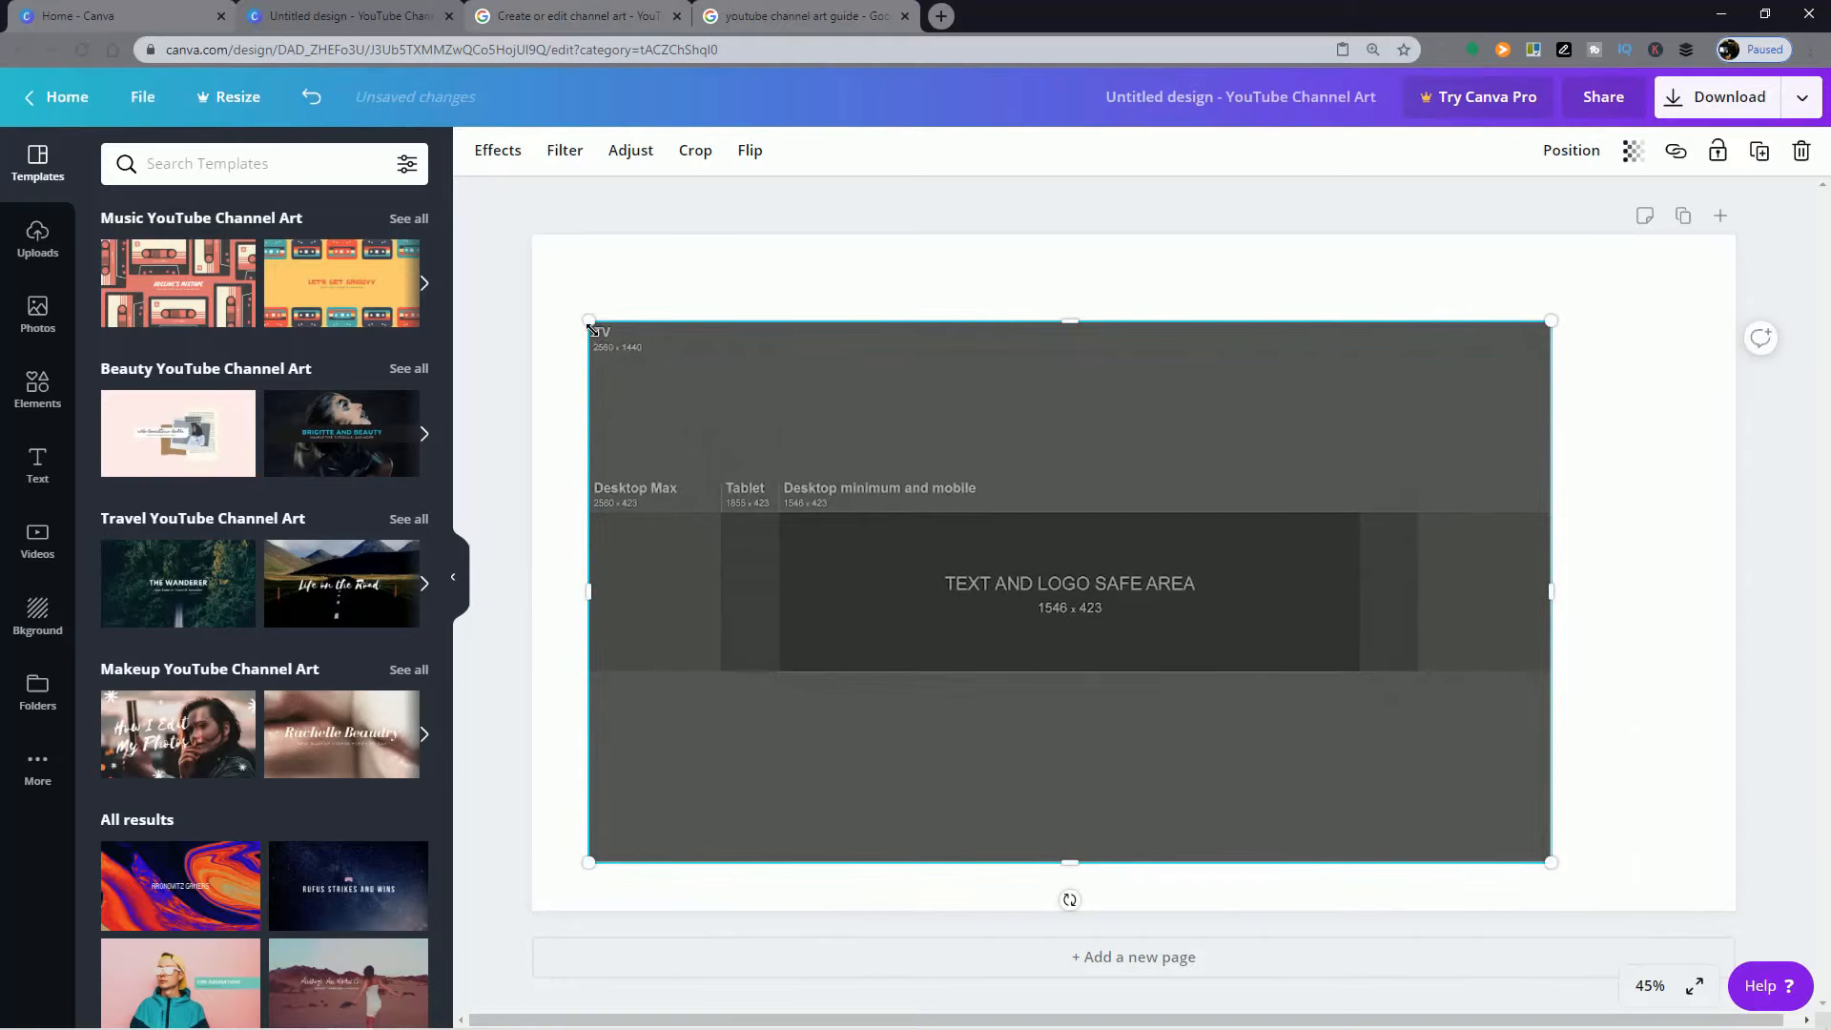
pyautogui.moveTo(590, 328); pyautogui.dragTo(503, 276)
pyautogui.moveTo(689, 343); pyautogui.dragTo(757, 317)
pyautogui.moveTo(1581, 824); pyautogui.dragTo(1734, 911)
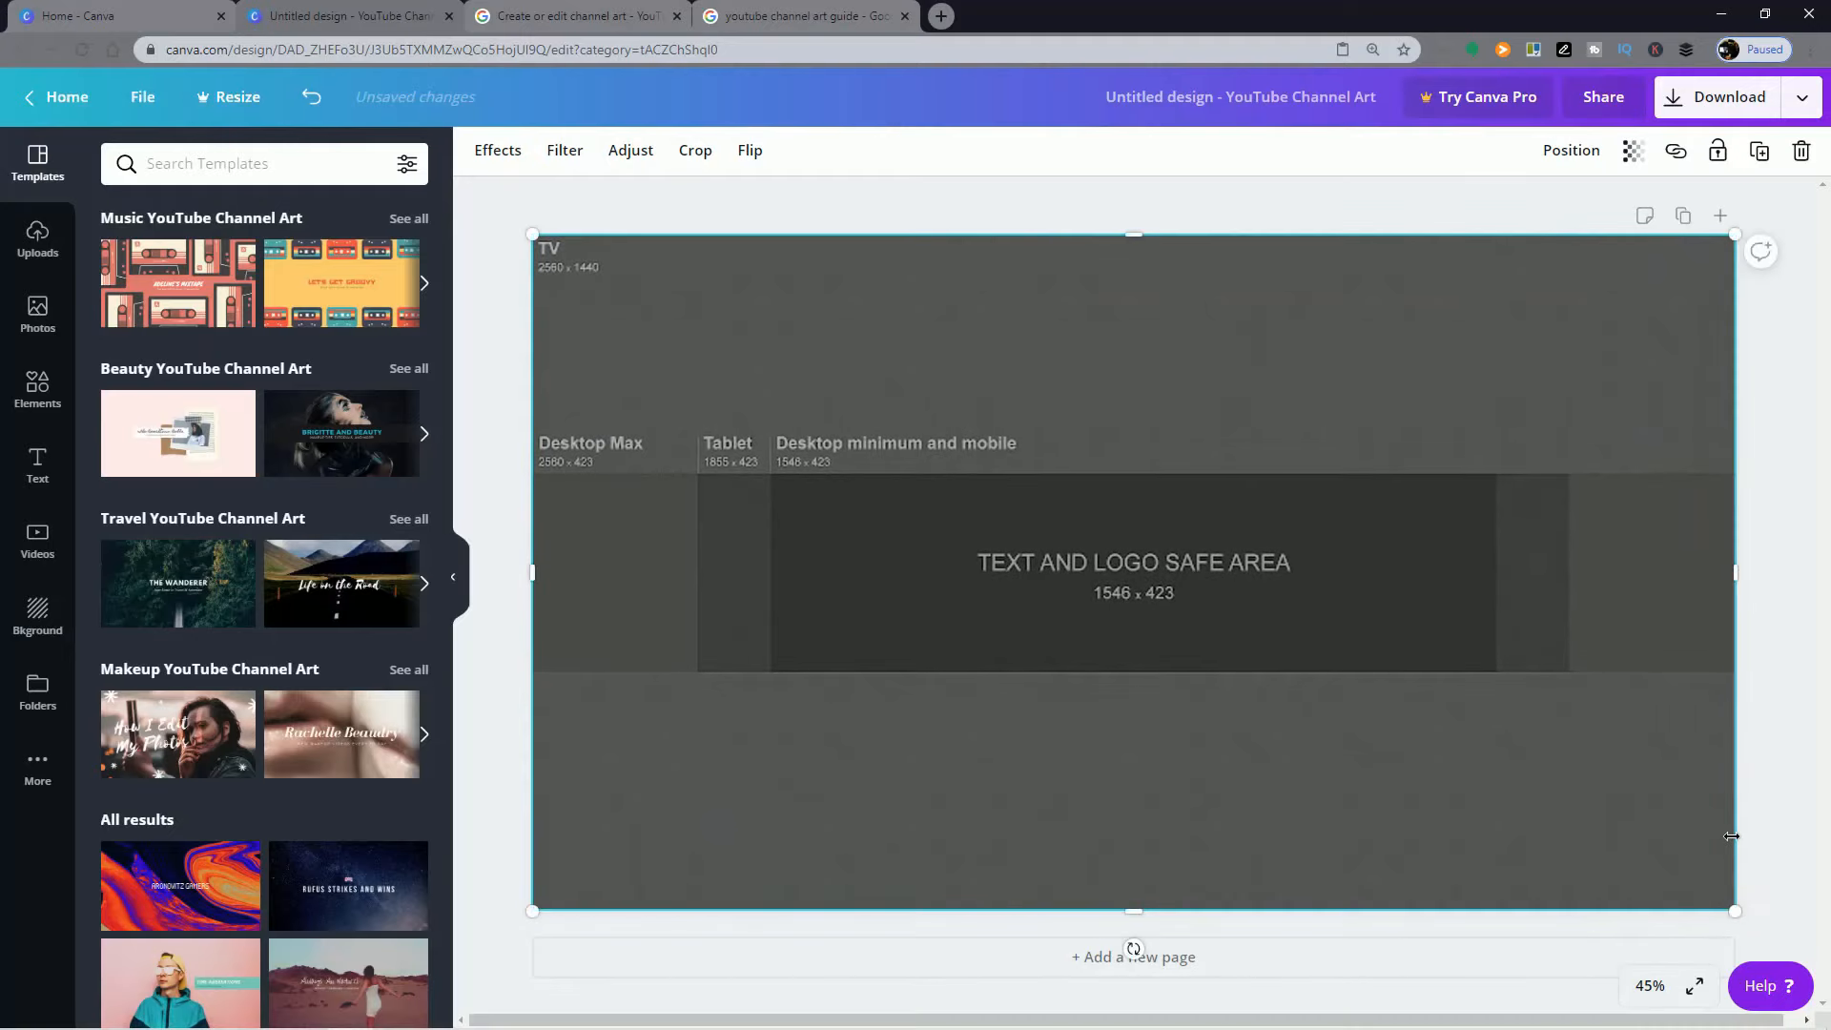
pyautogui.click(1790, 682)
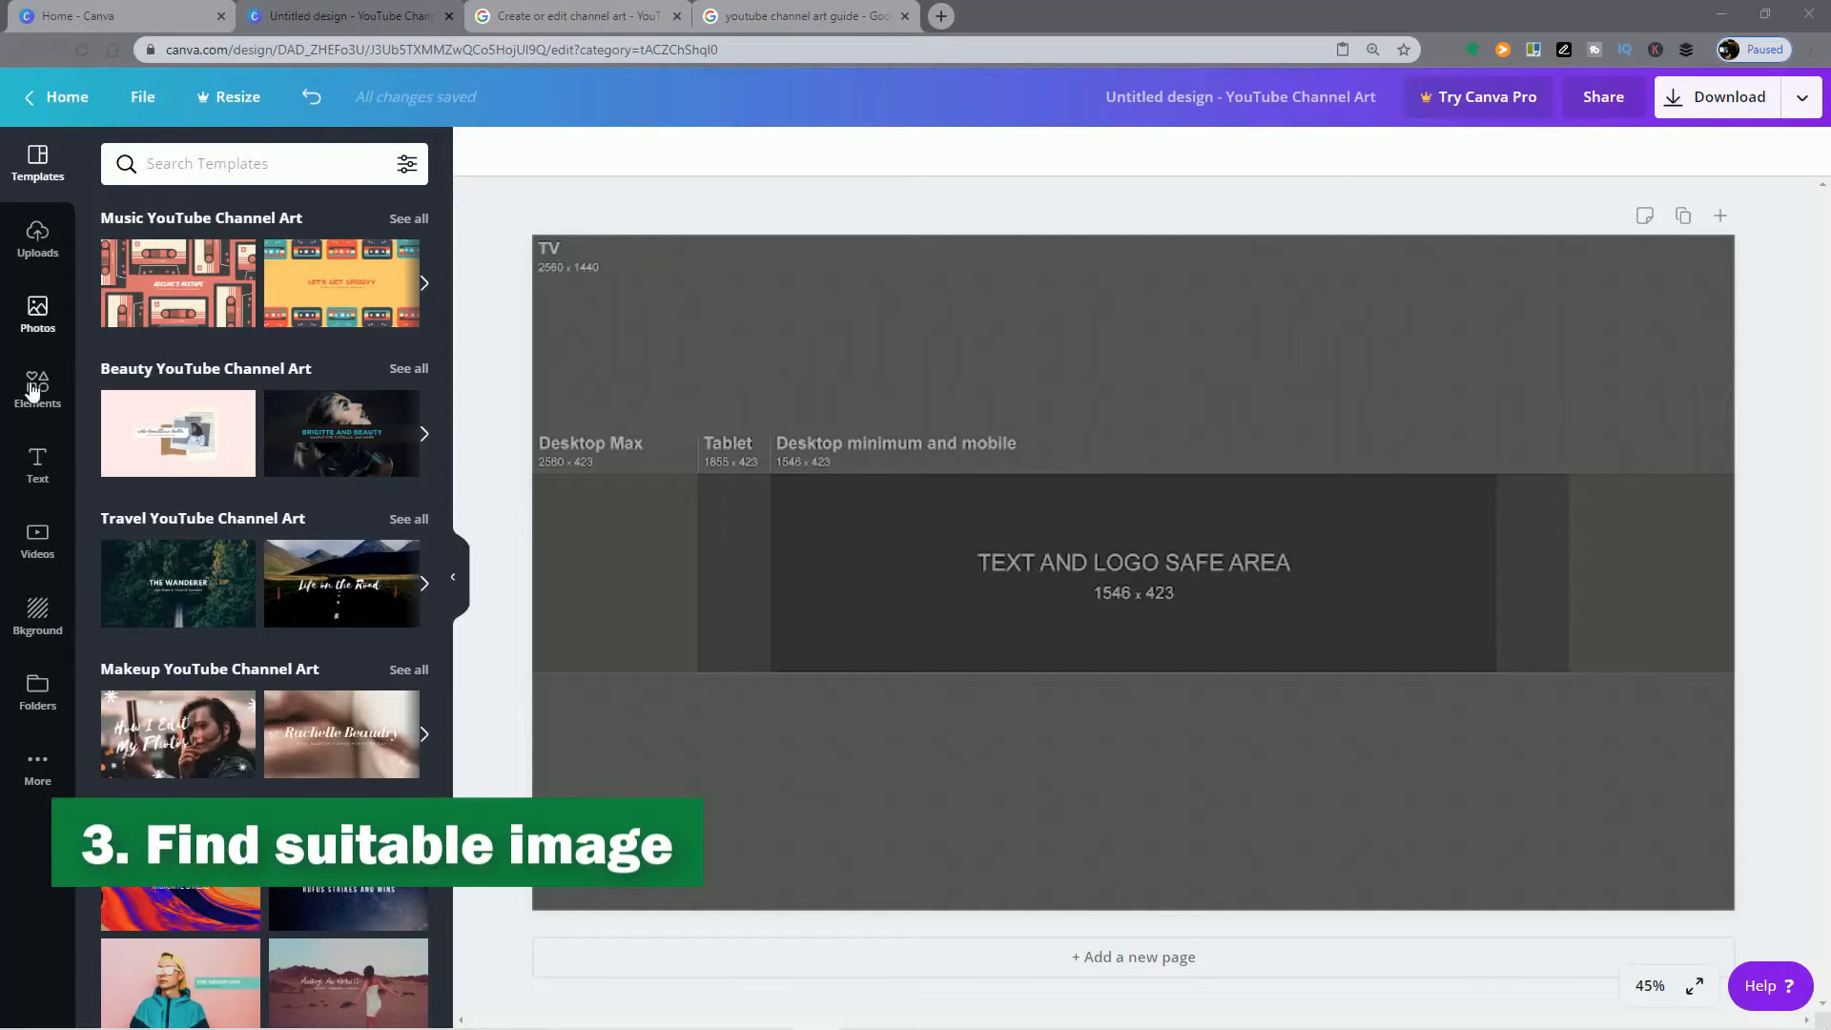
# Step: Search the photo library for "cooking" and place the free dark wooden table photo with cutting board and pan on the page
pyautogui.click(37, 307)
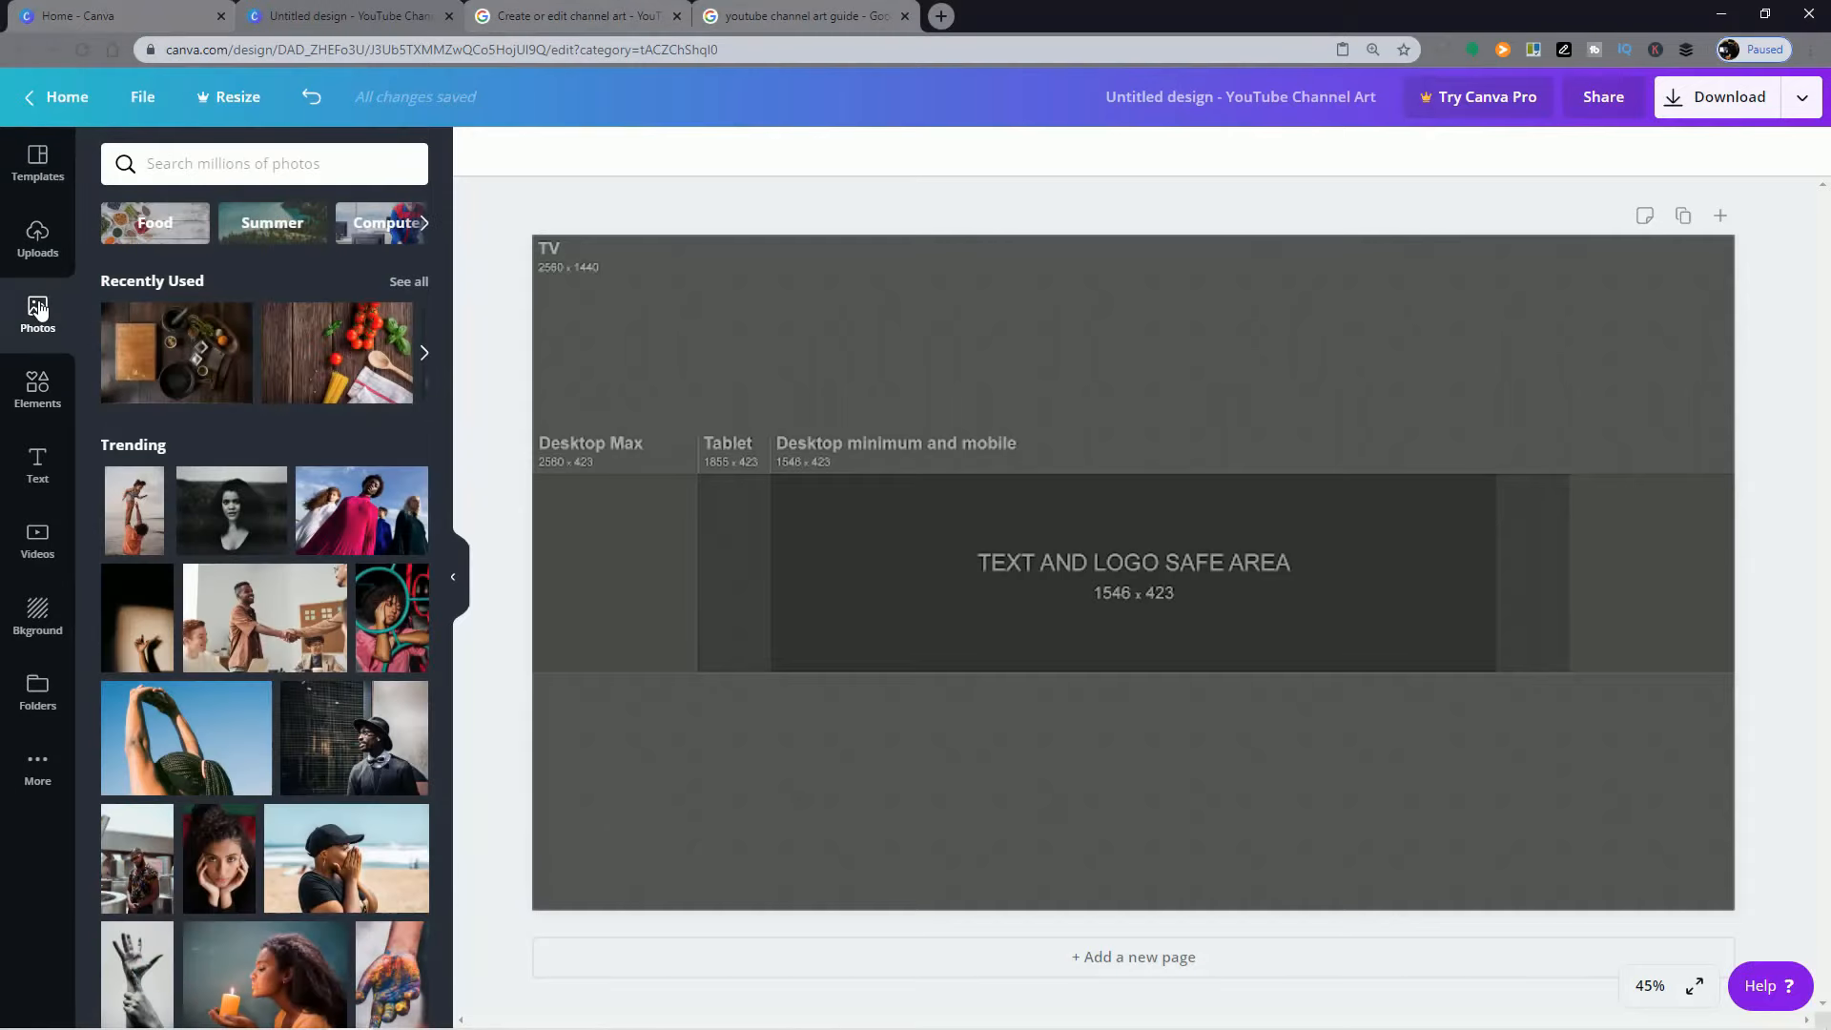
pyautogui.click(230, 163)
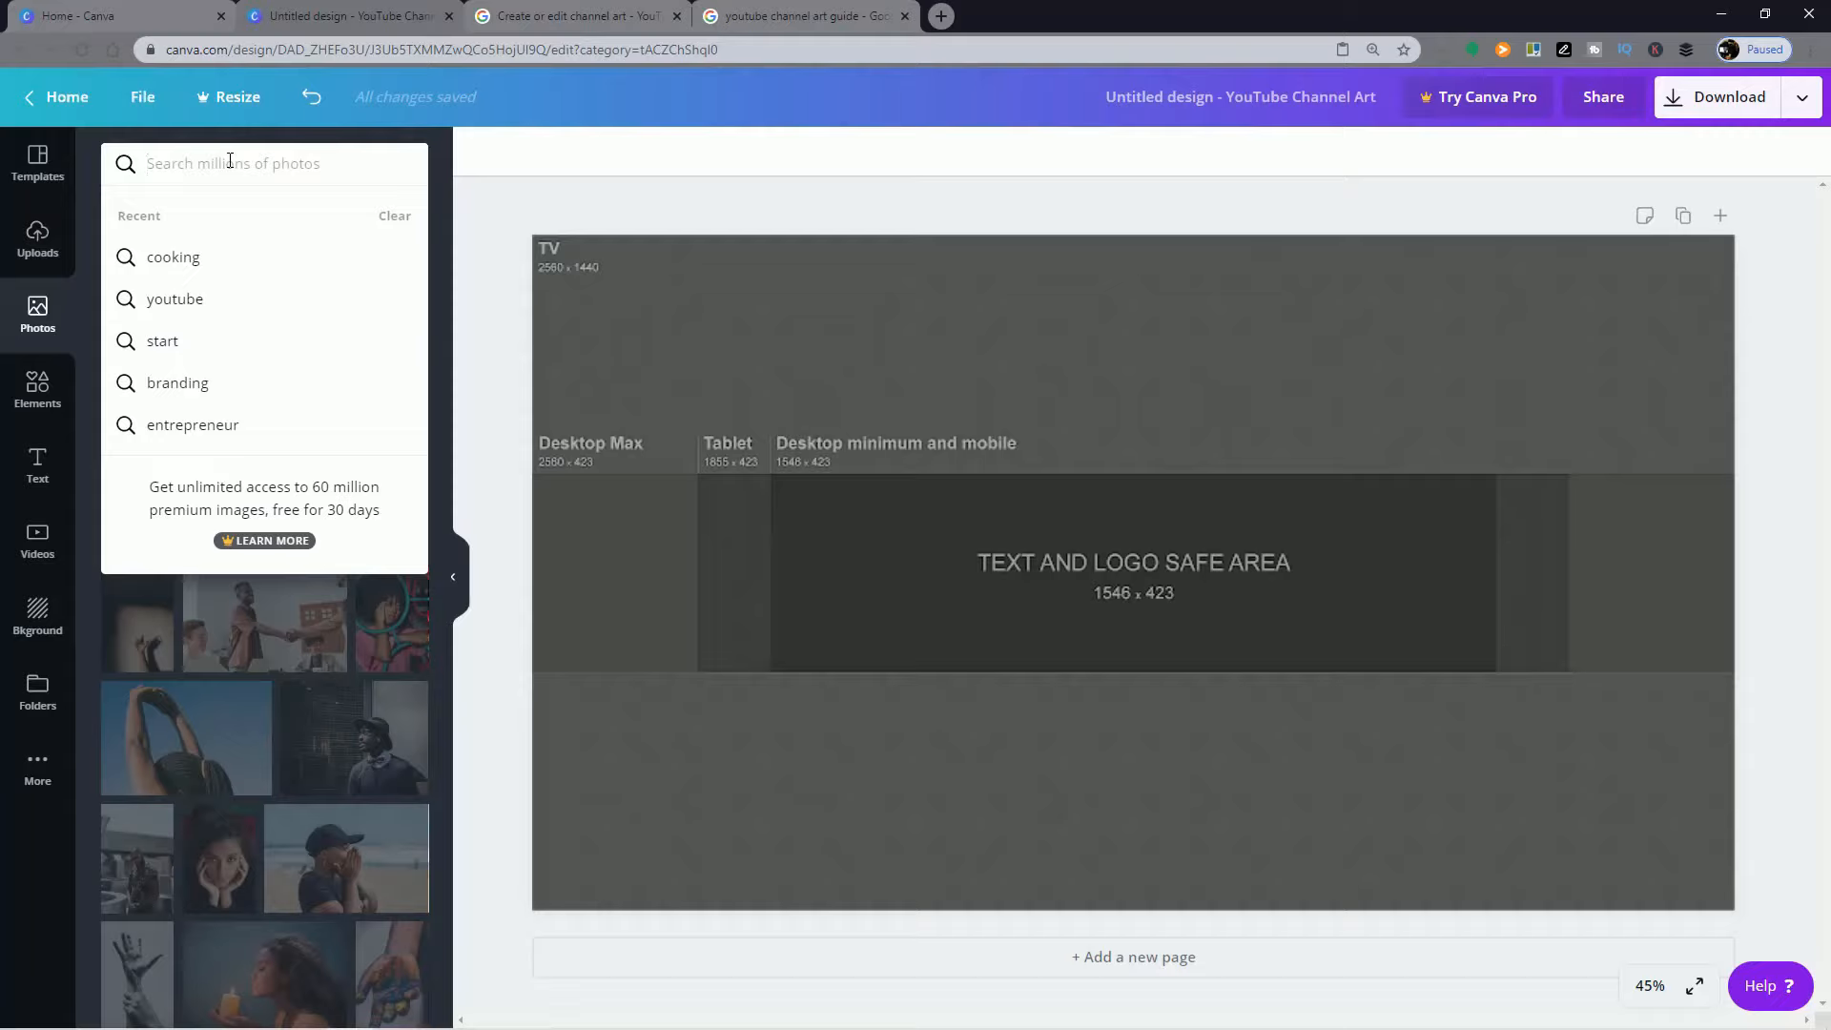
pyautogui.write('cooking')
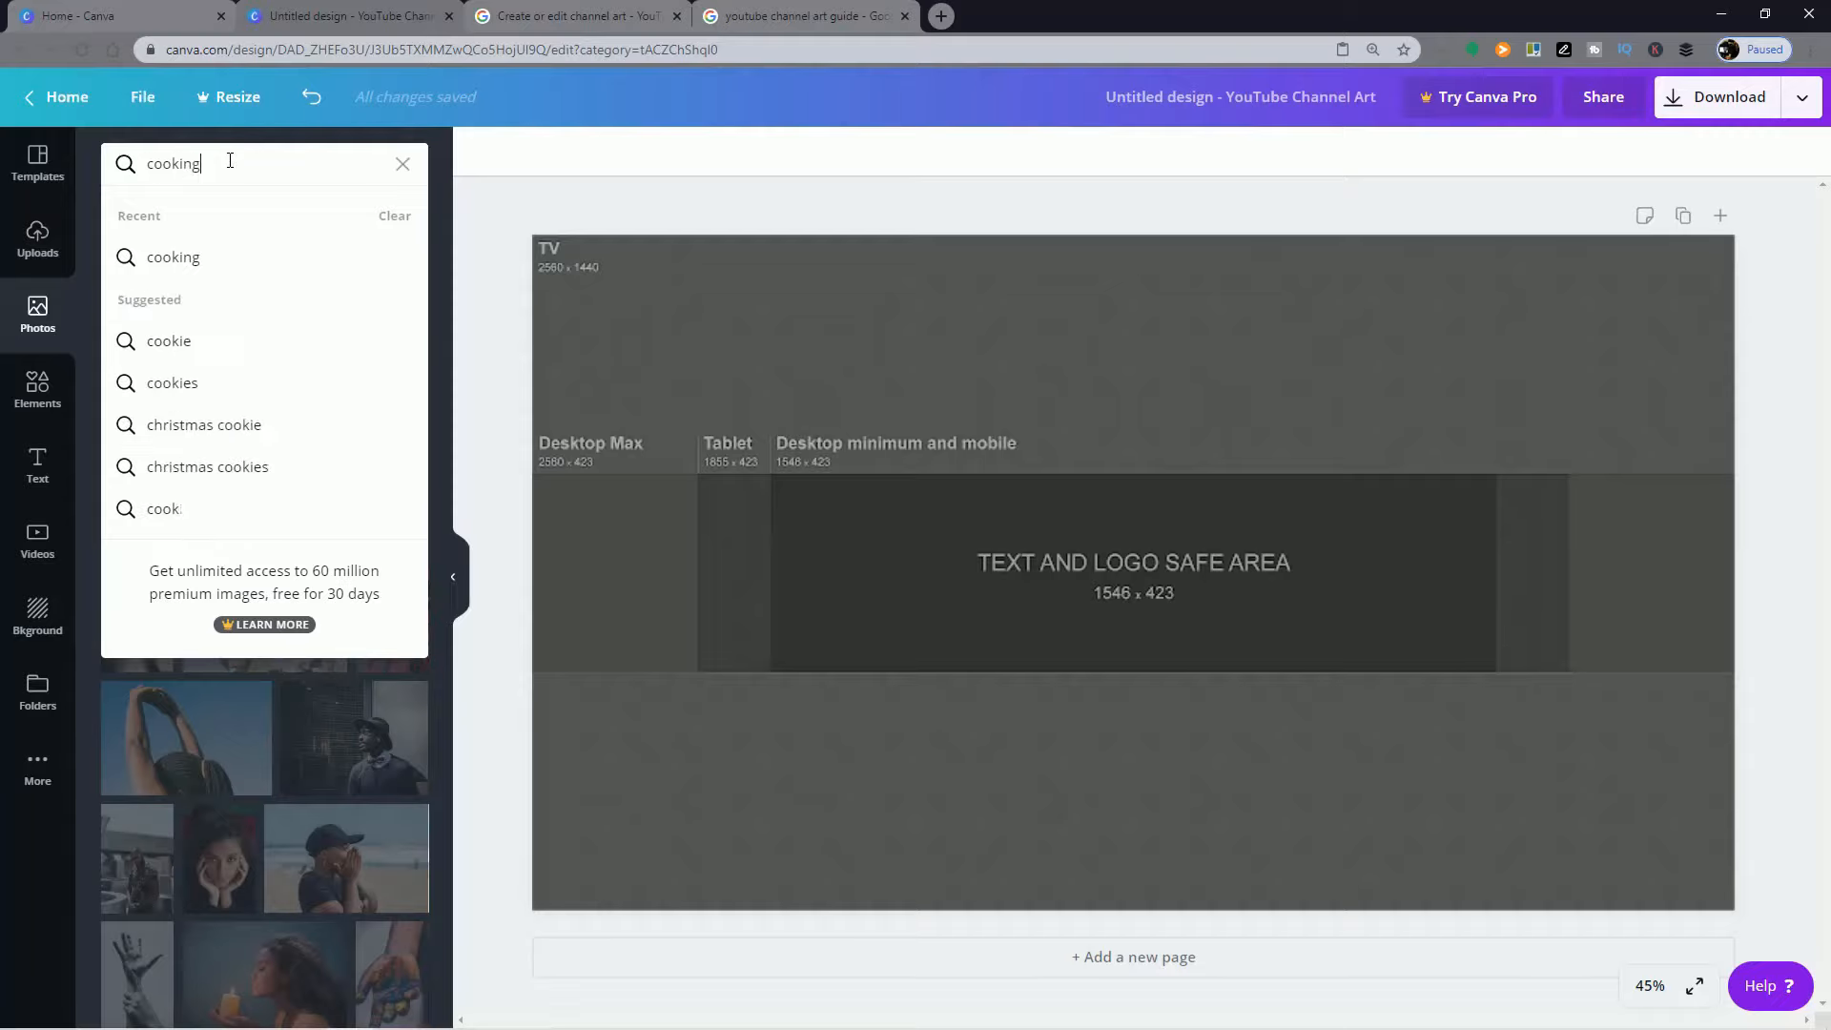
pyautogui.press('Return')
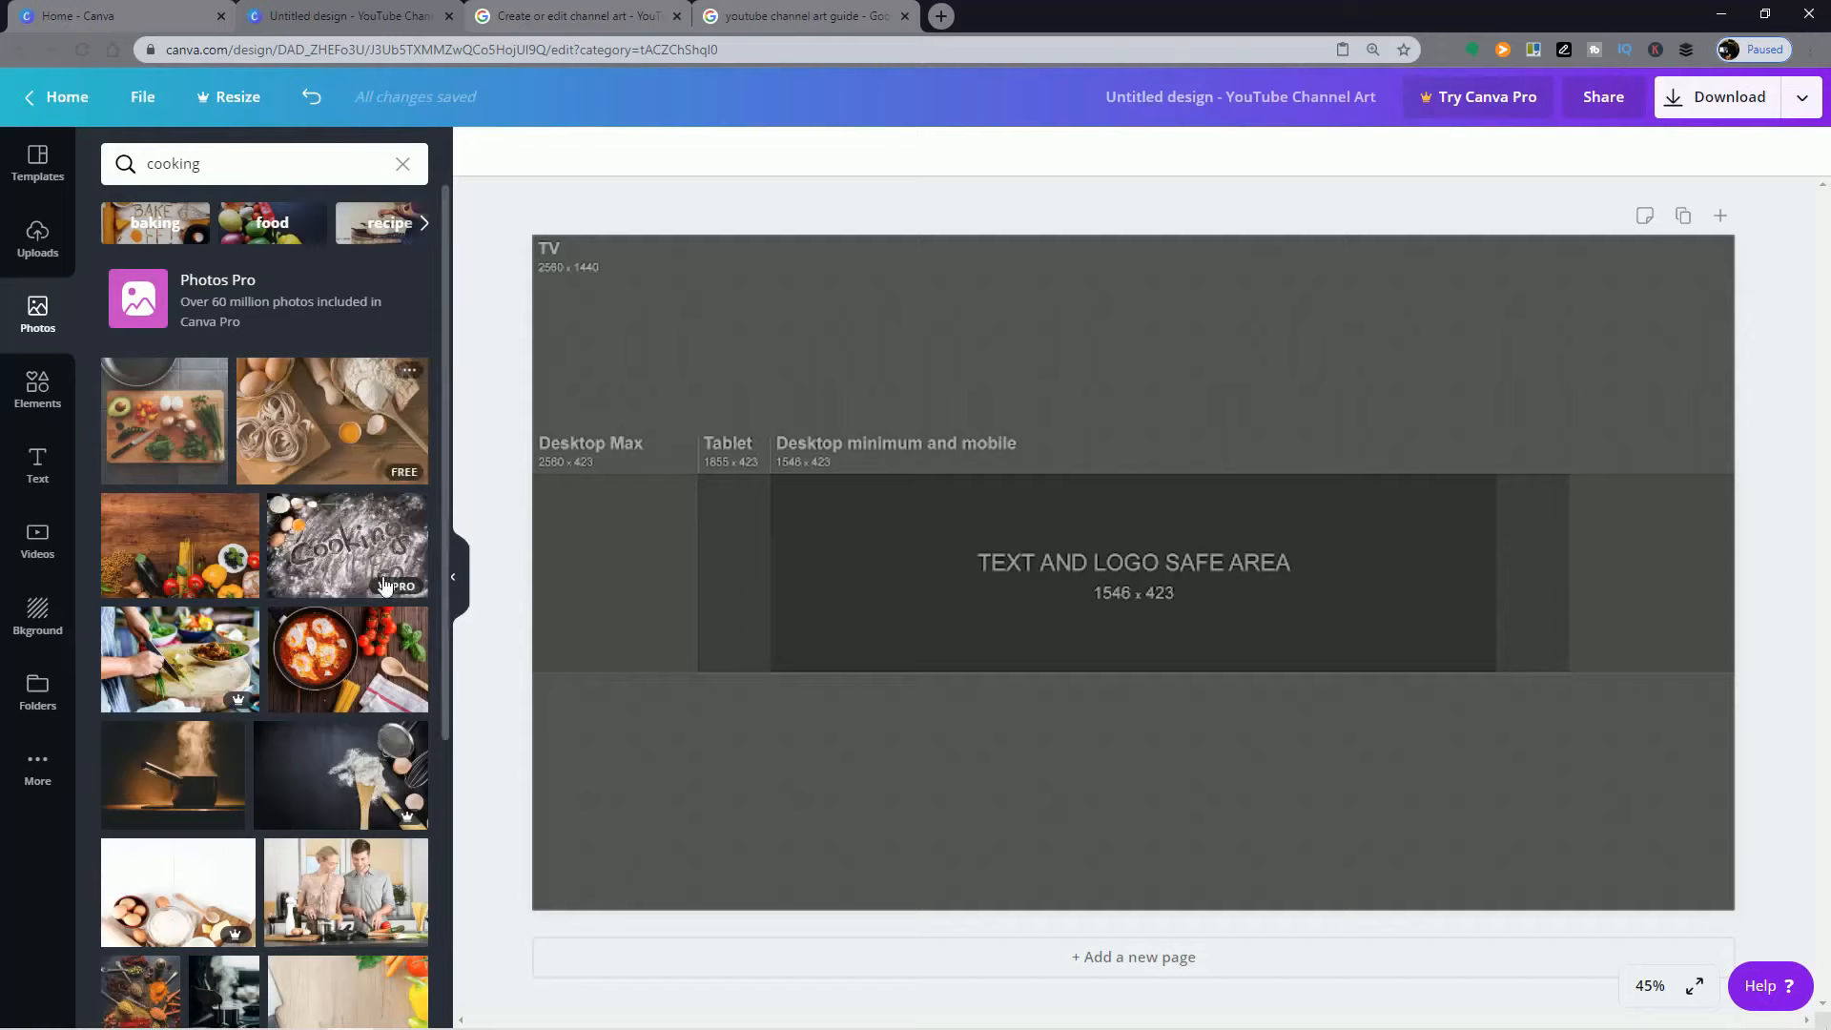
pyautogui.scroll(-1, 385, 599)
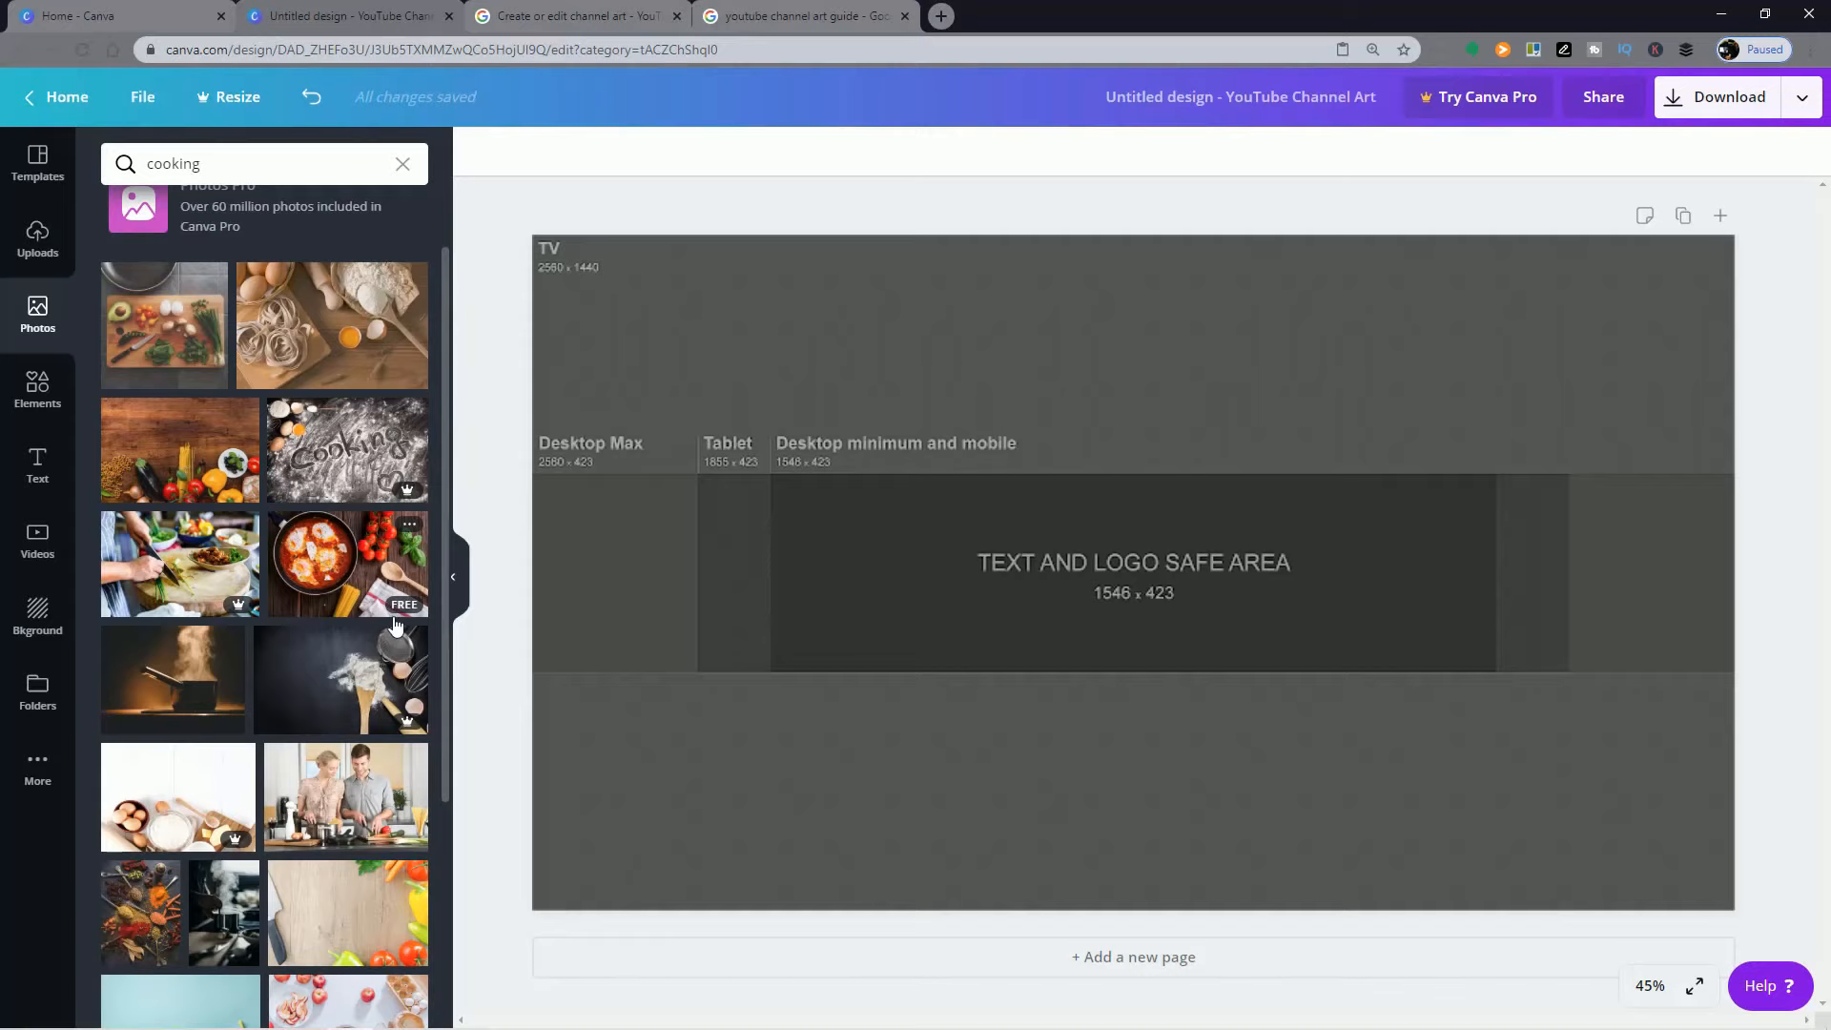
pyautogui.scroll(-8, 113, 380)
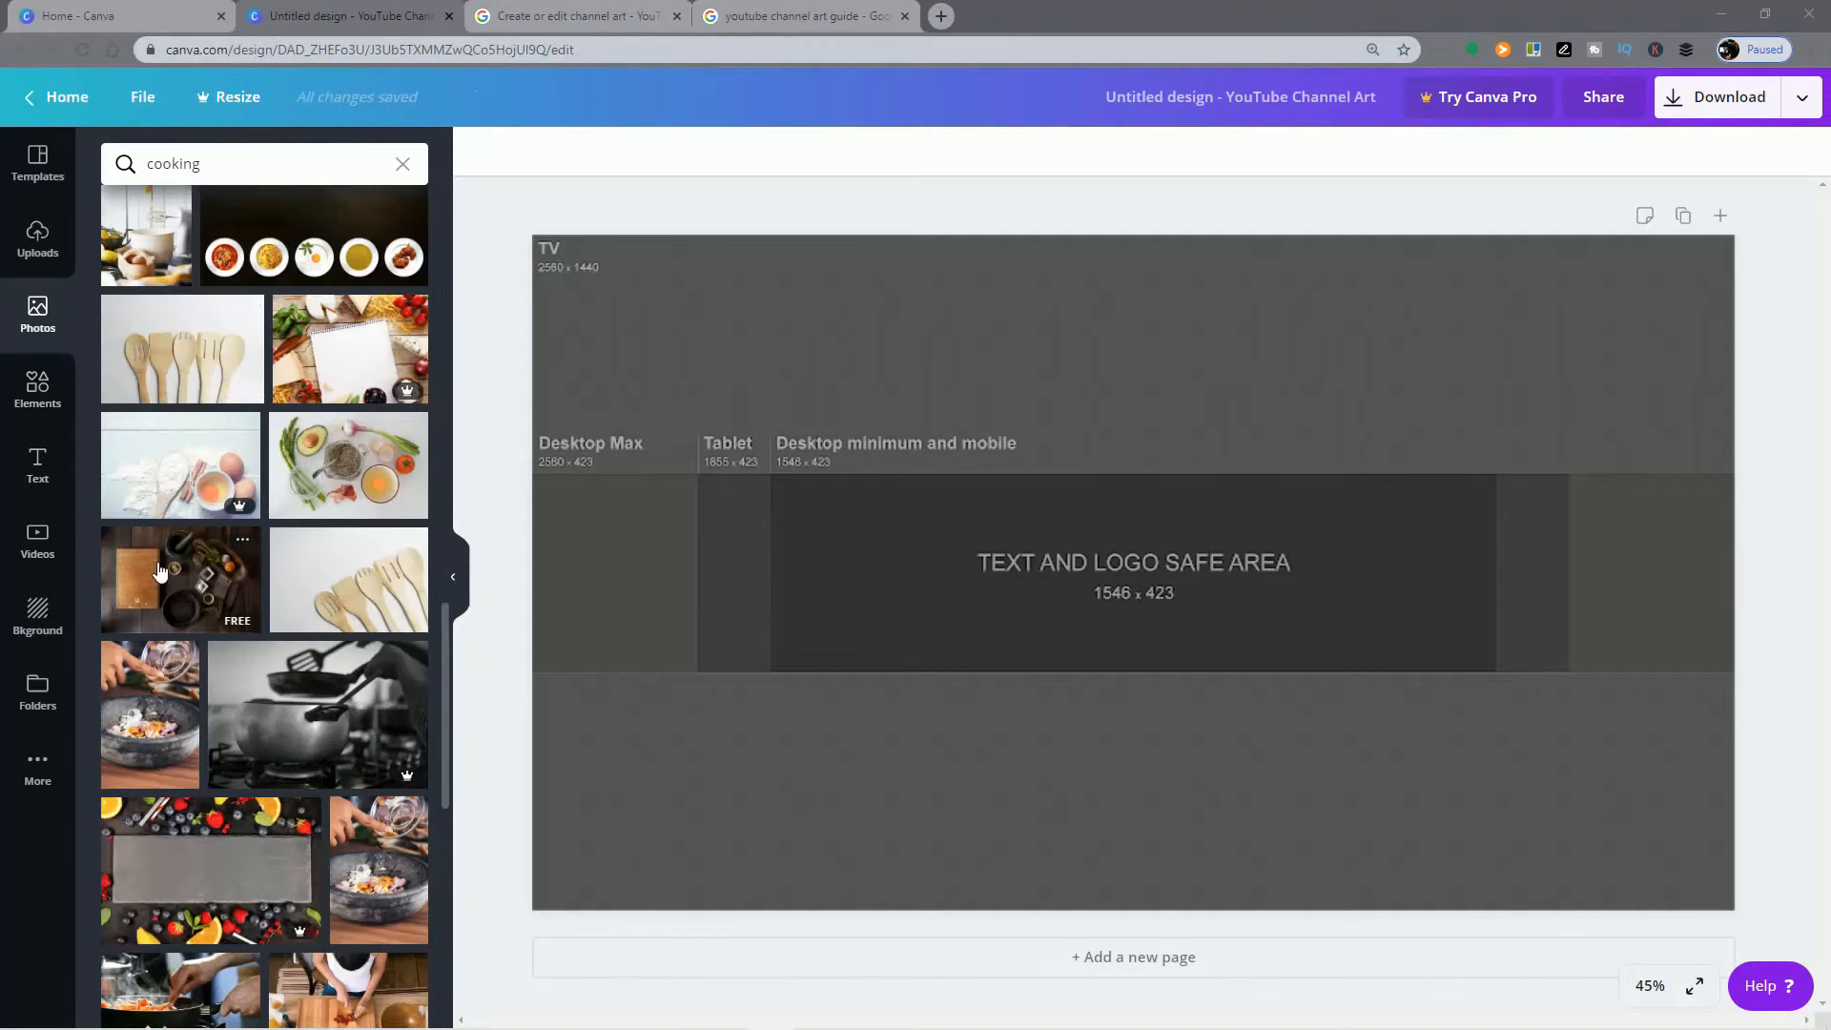
pyautogui.moveTo(170, 577); pyautogui.dragTo(748, 393)
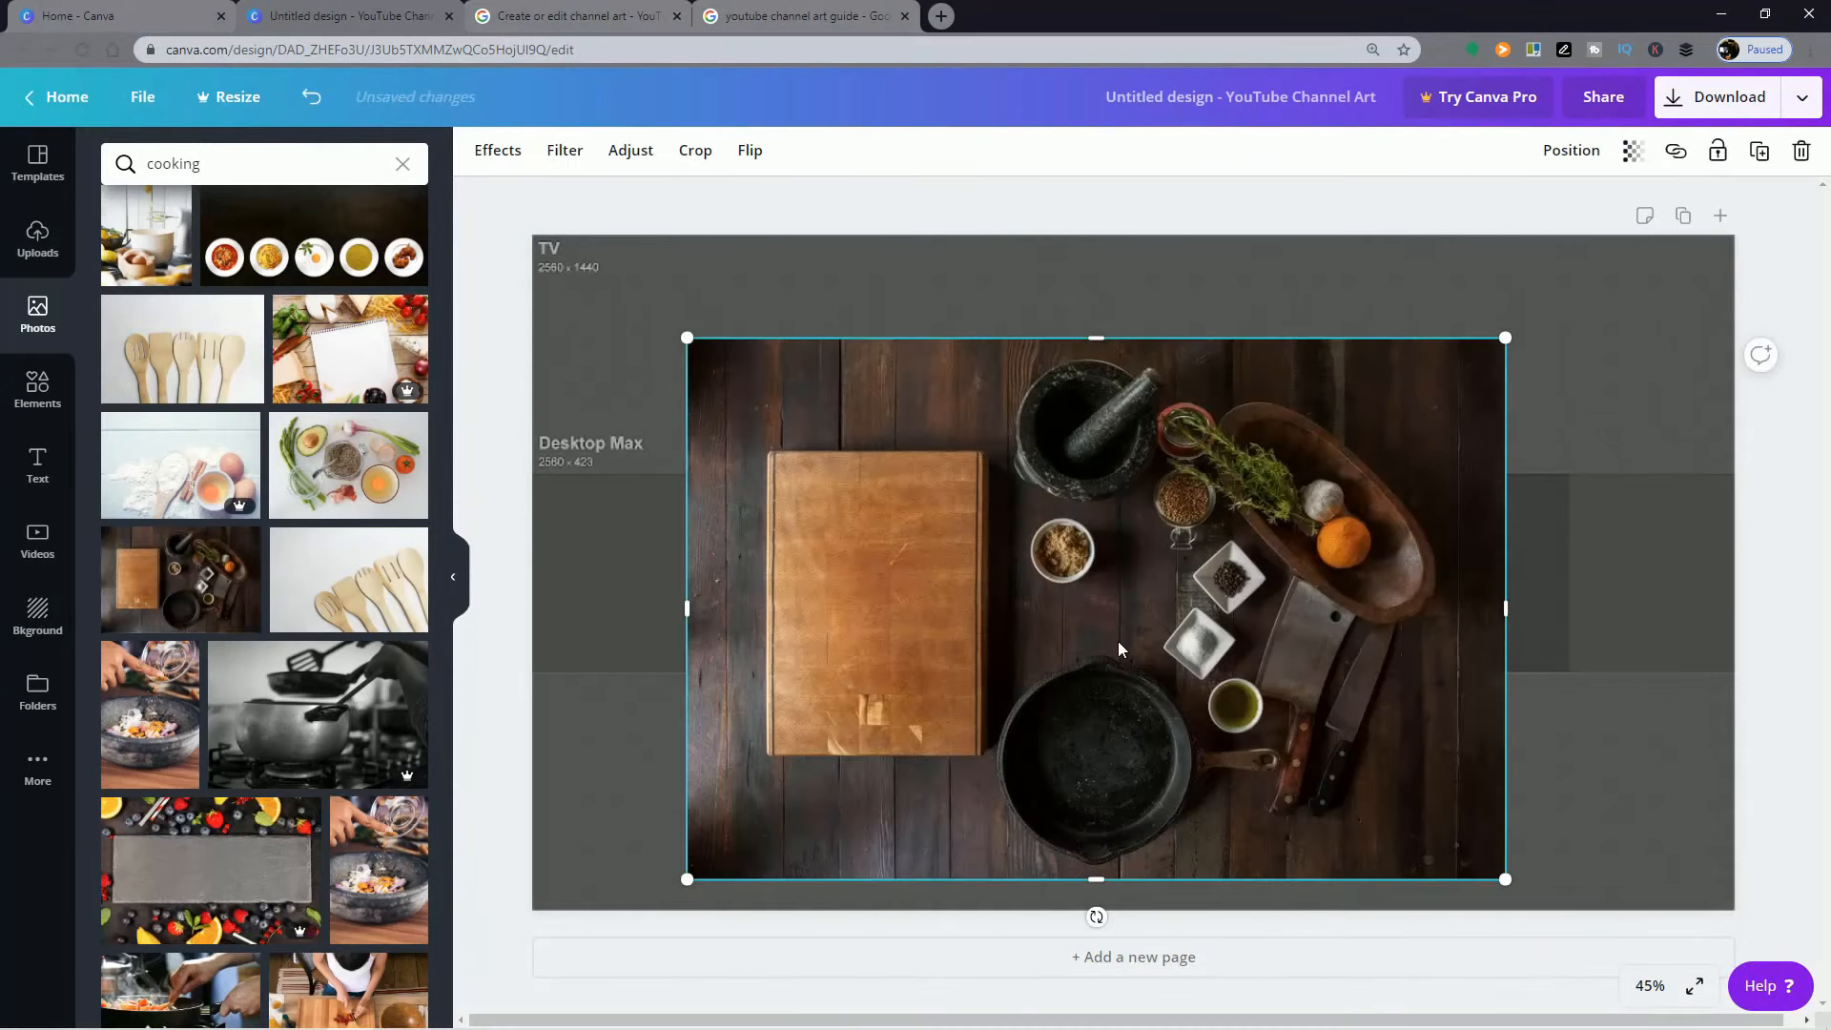
# Step: Move and resize the cooking photo so it exactly fills the full-width Desktop Max band of the guide
pyautogui.moveTo(1202, 531); pyautogui.dragTo(1386, 812)
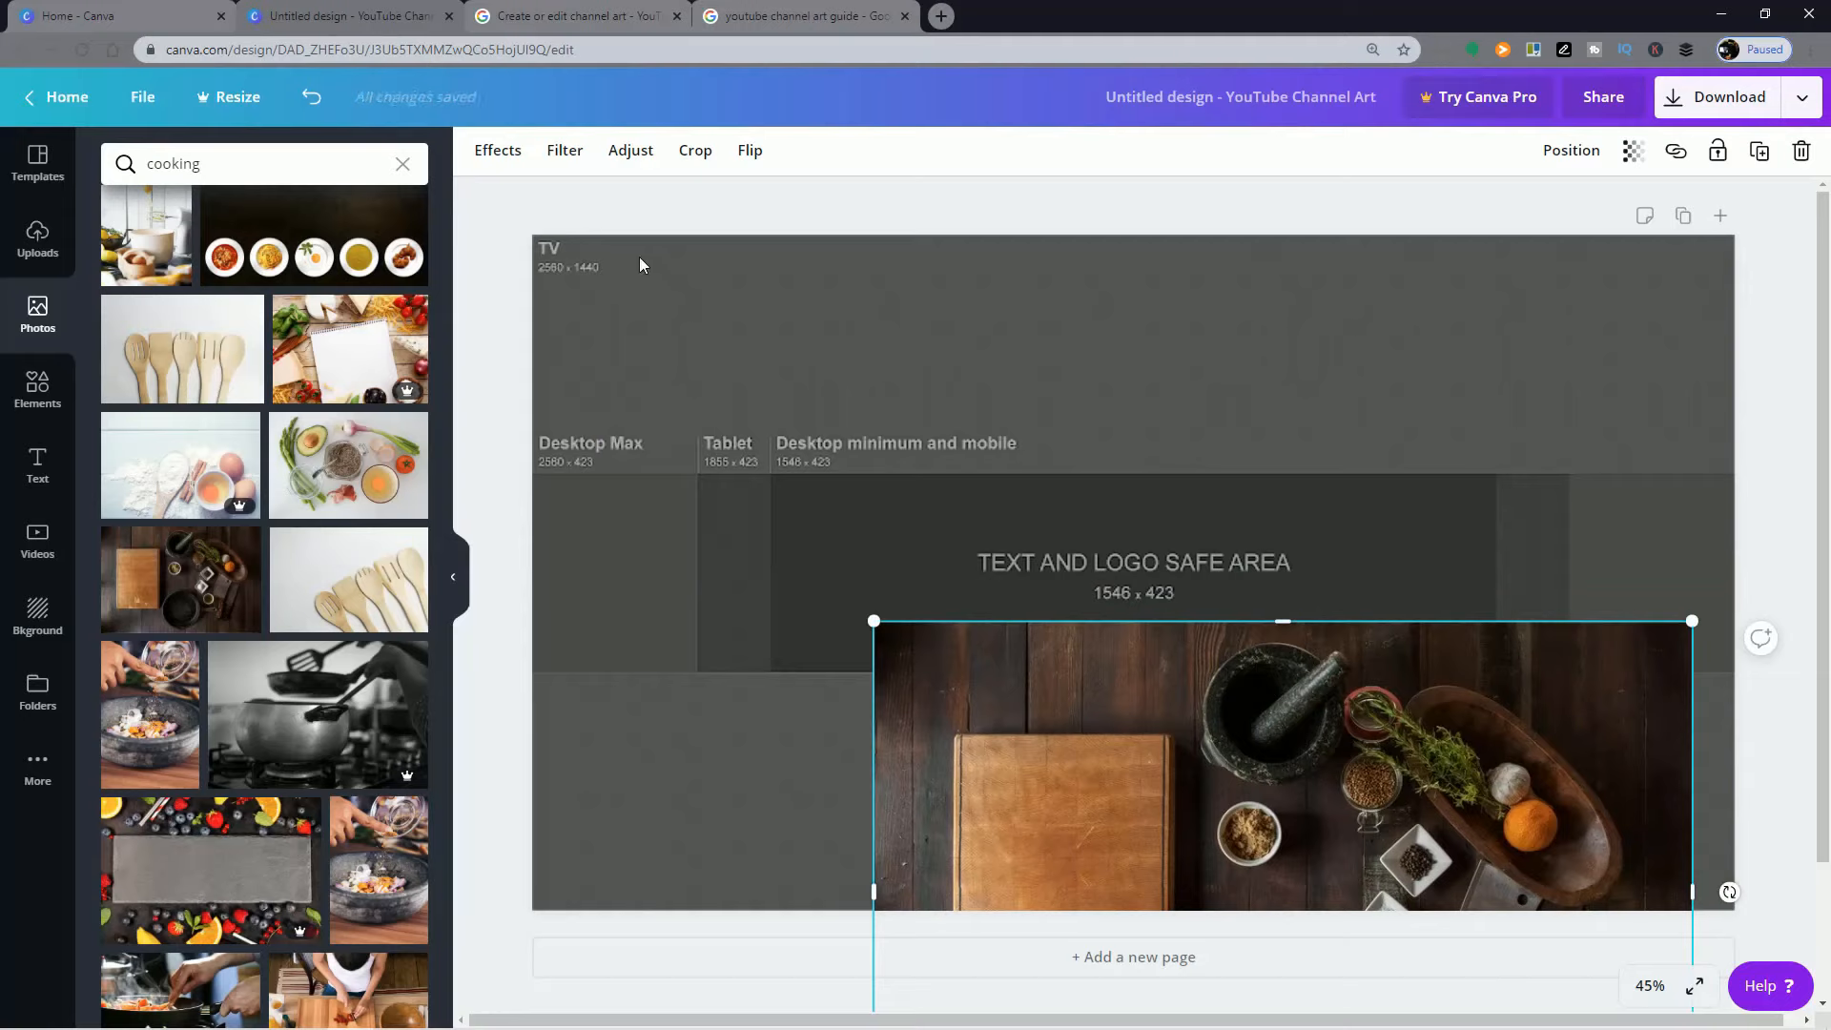
pyautogui.moveTo(1511, 753); pyautogui.dragTo(1303, 434)
pyautogui.moveTo(675, 301); pyautogui.dragTo(467, 315)
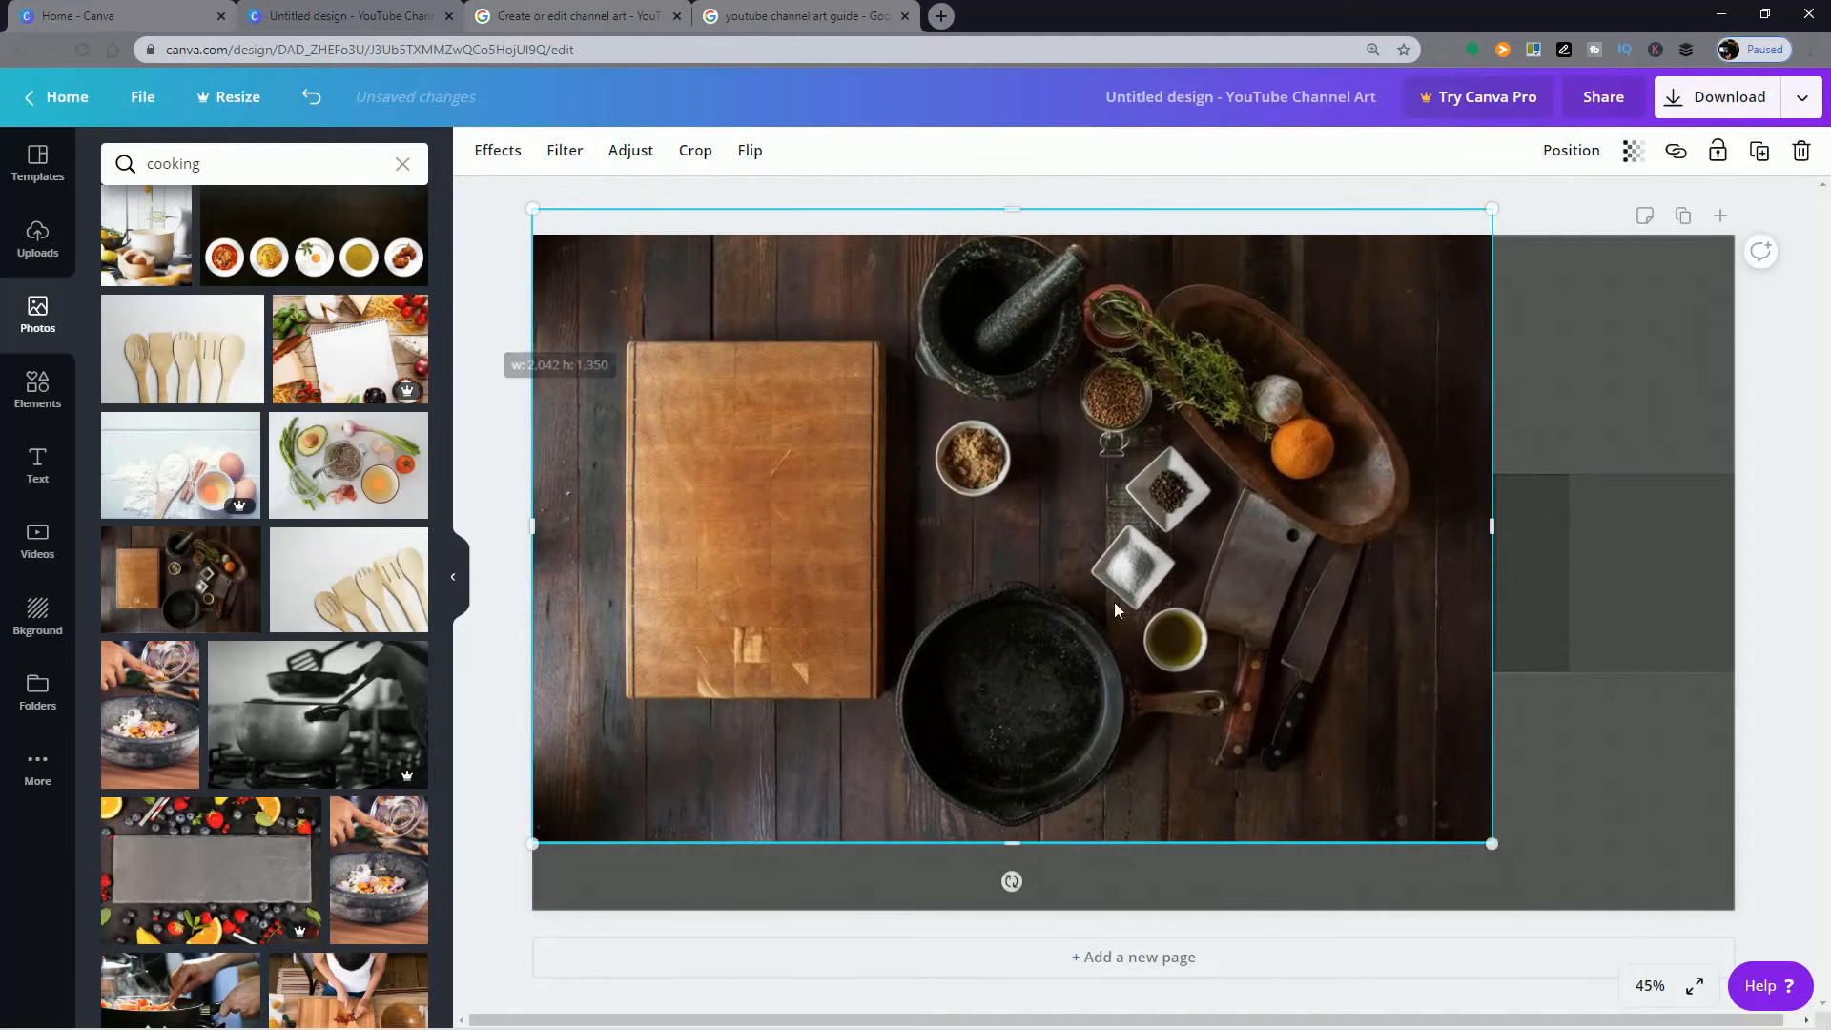
pyautogui.moveTo(1491, 208); pyautogui.dragTo(1108, 494)
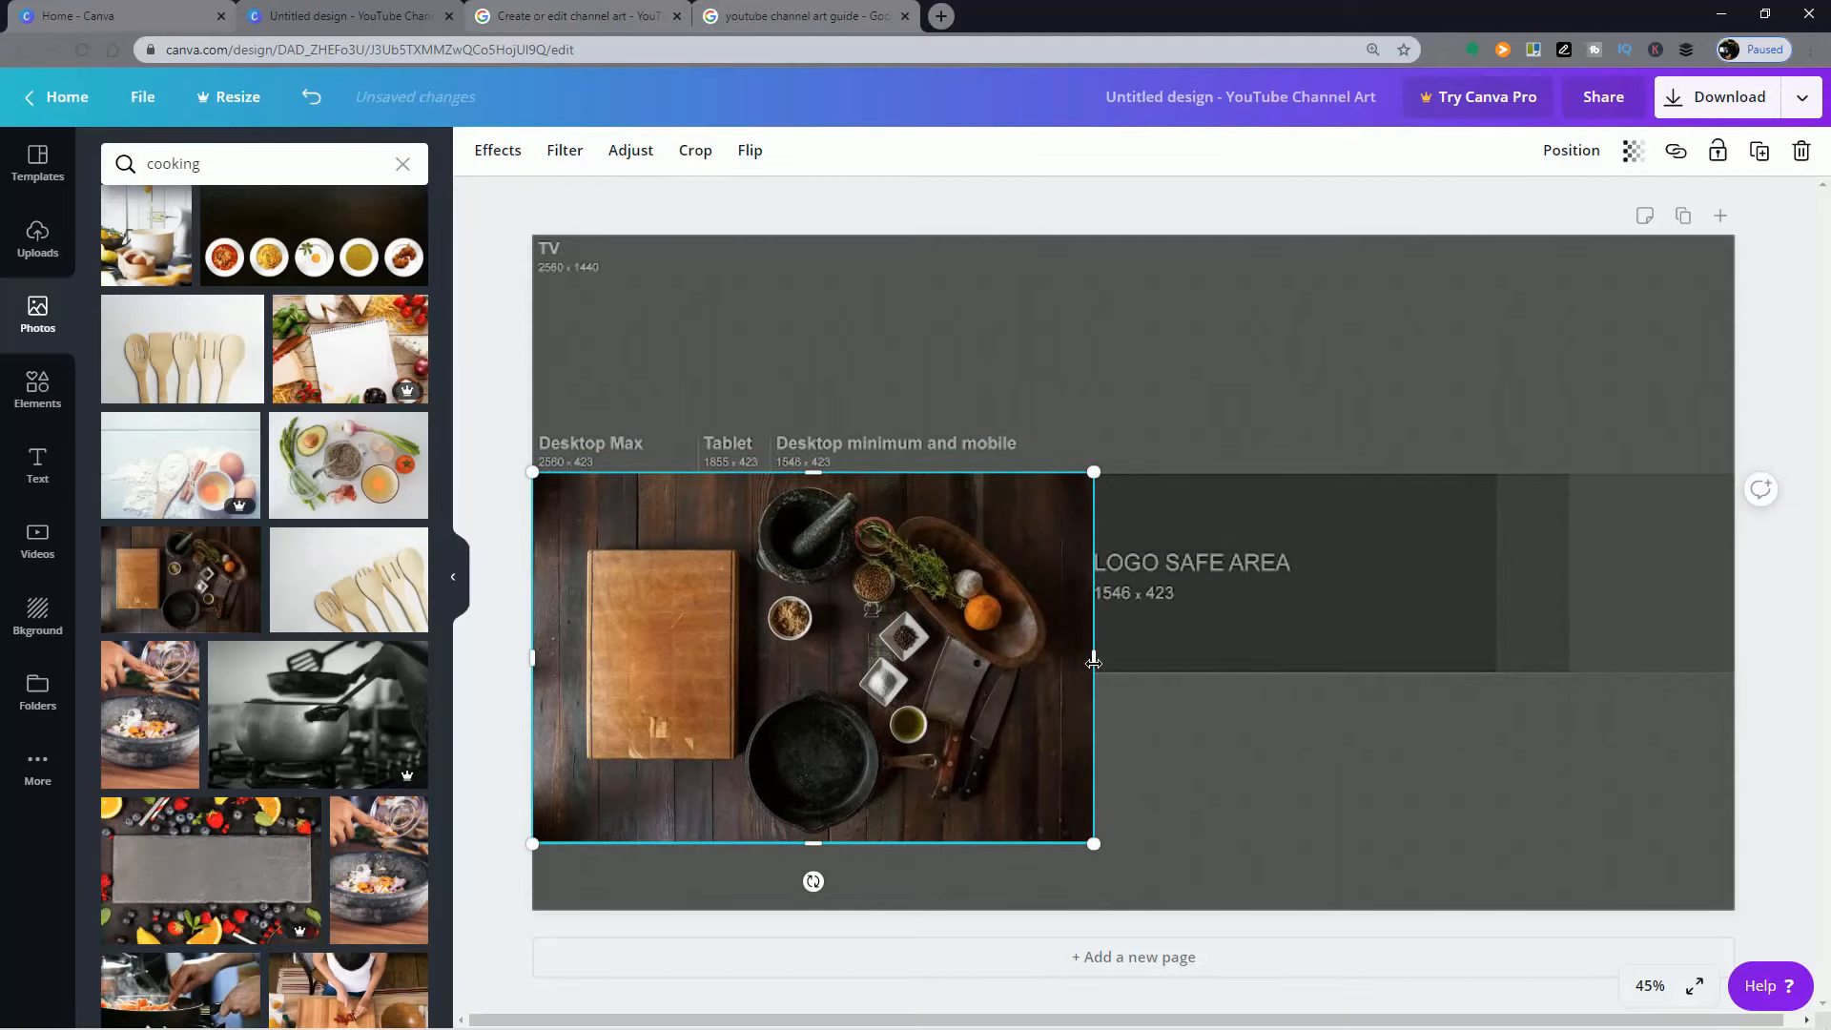
pyautogui.moveTo(1094, 660); pyautogui.dragTo(1730, 689)
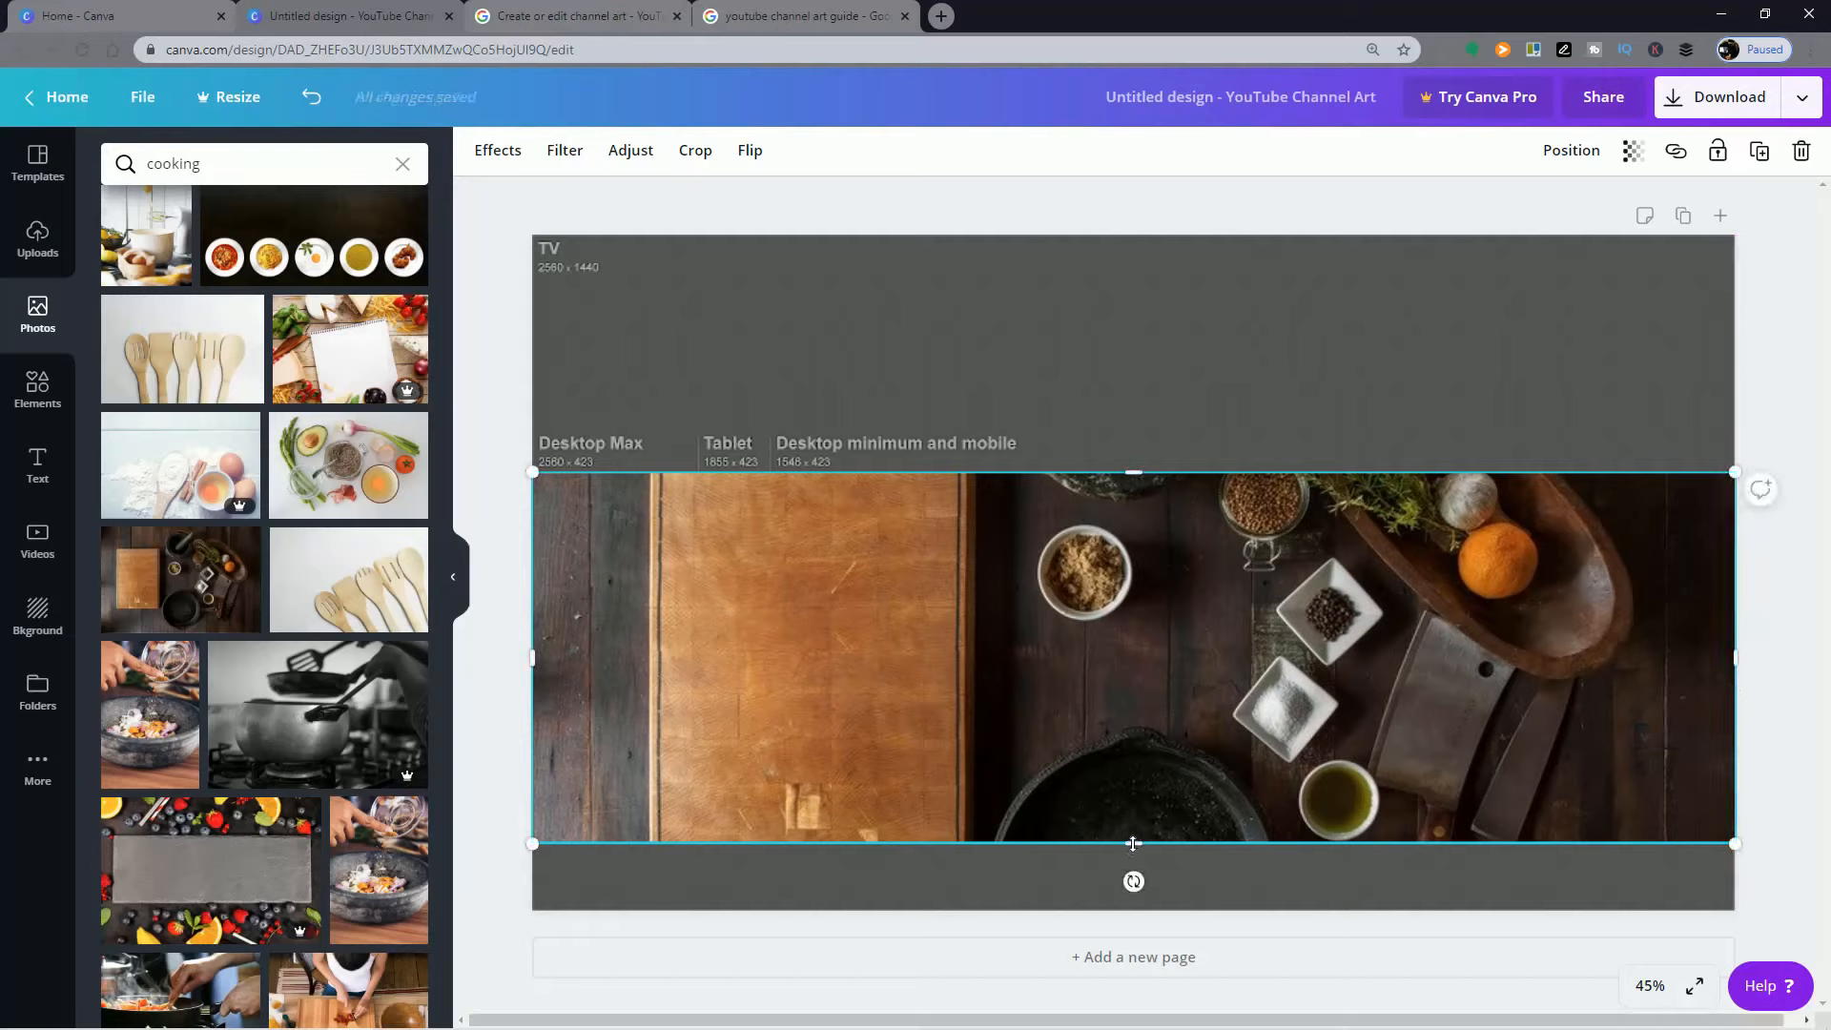
pyautogui.moveTo(1152, 836); pyautogui.dragTo(1140, 675)
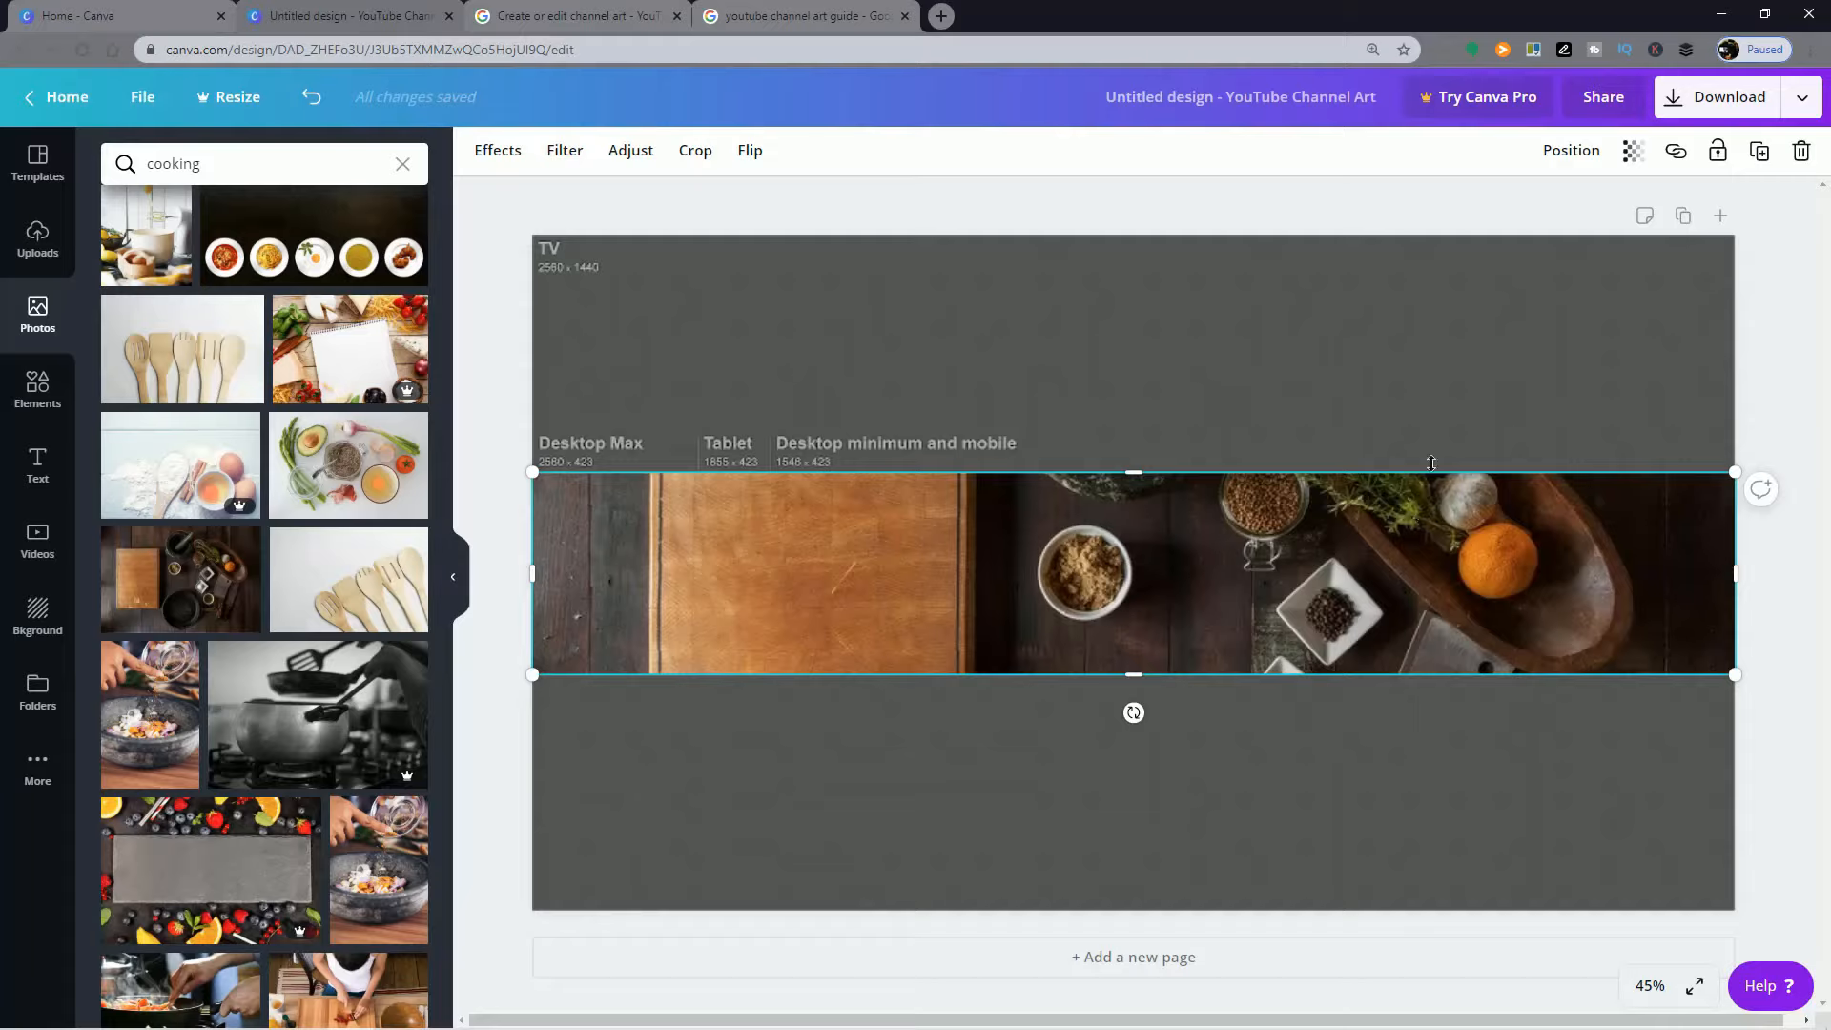
# Step: Lower the cooking photo's transparency value to 16 so the guide shows through, keeping the photo selected
pyautogui.click(1634, 153)
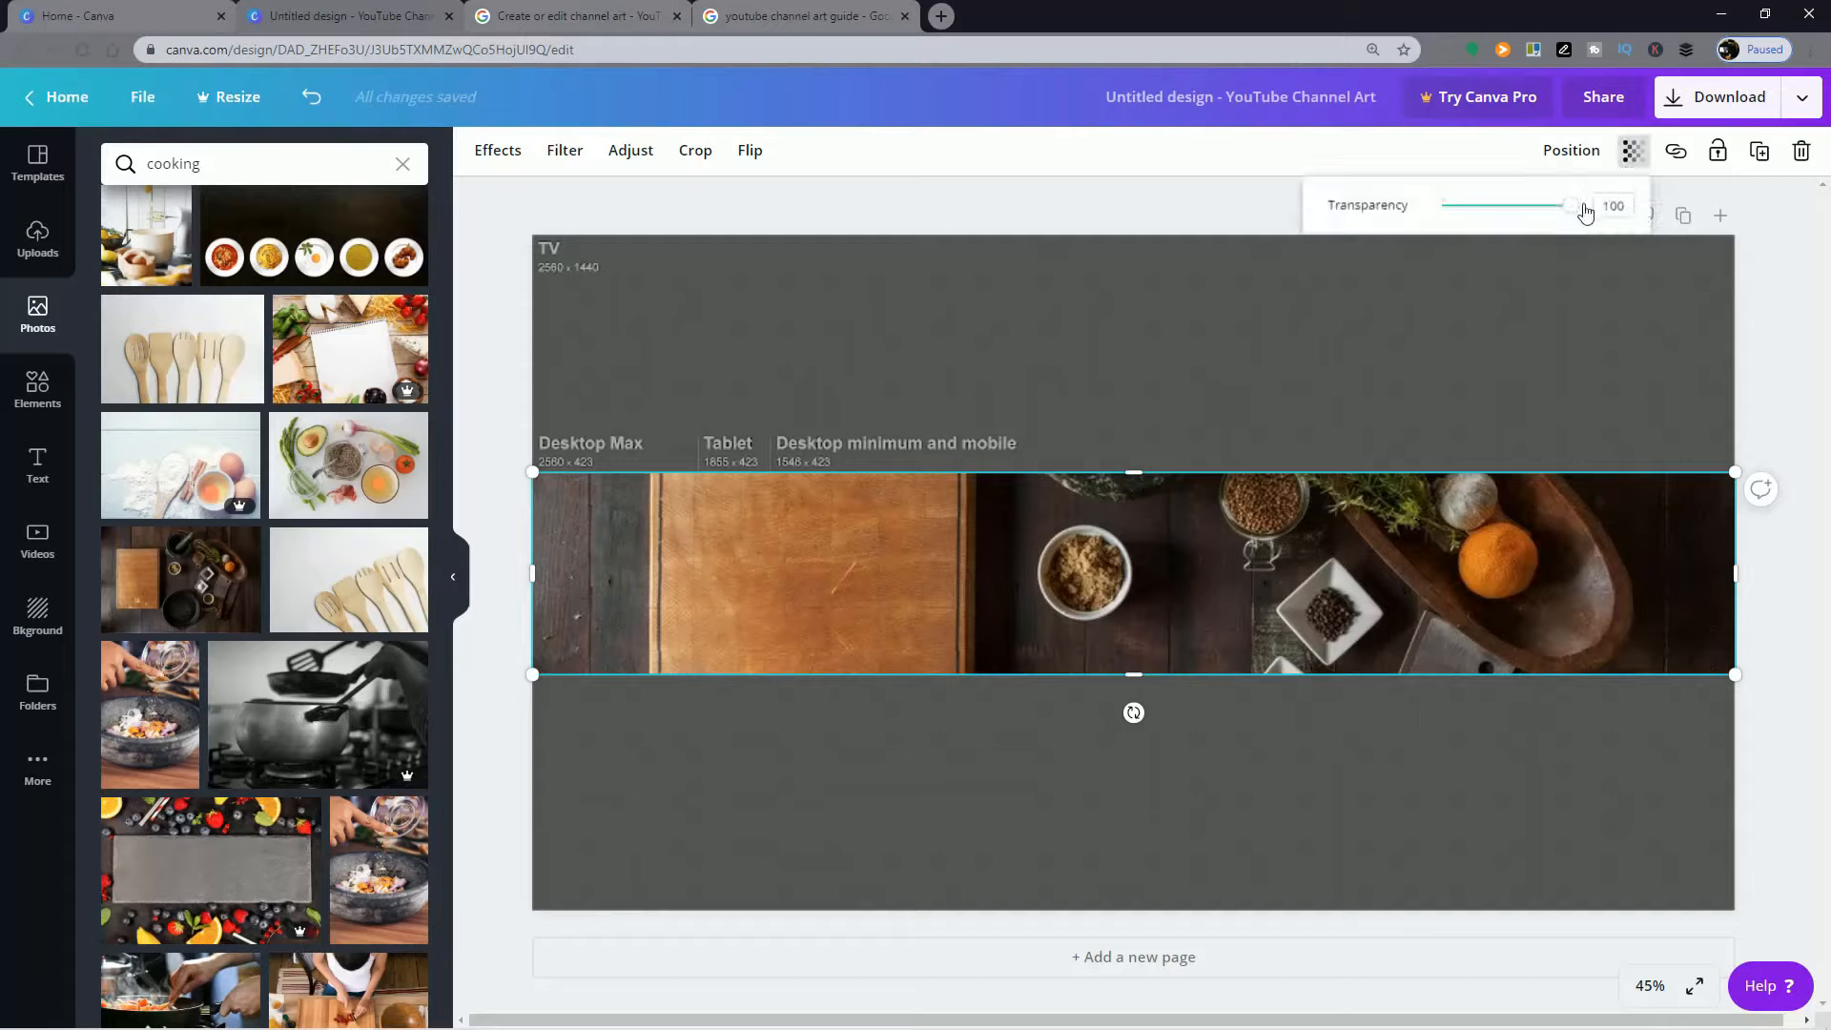
pyautogui.moveTo(1575, 210); pyautogui.dragTo(1463, 219)
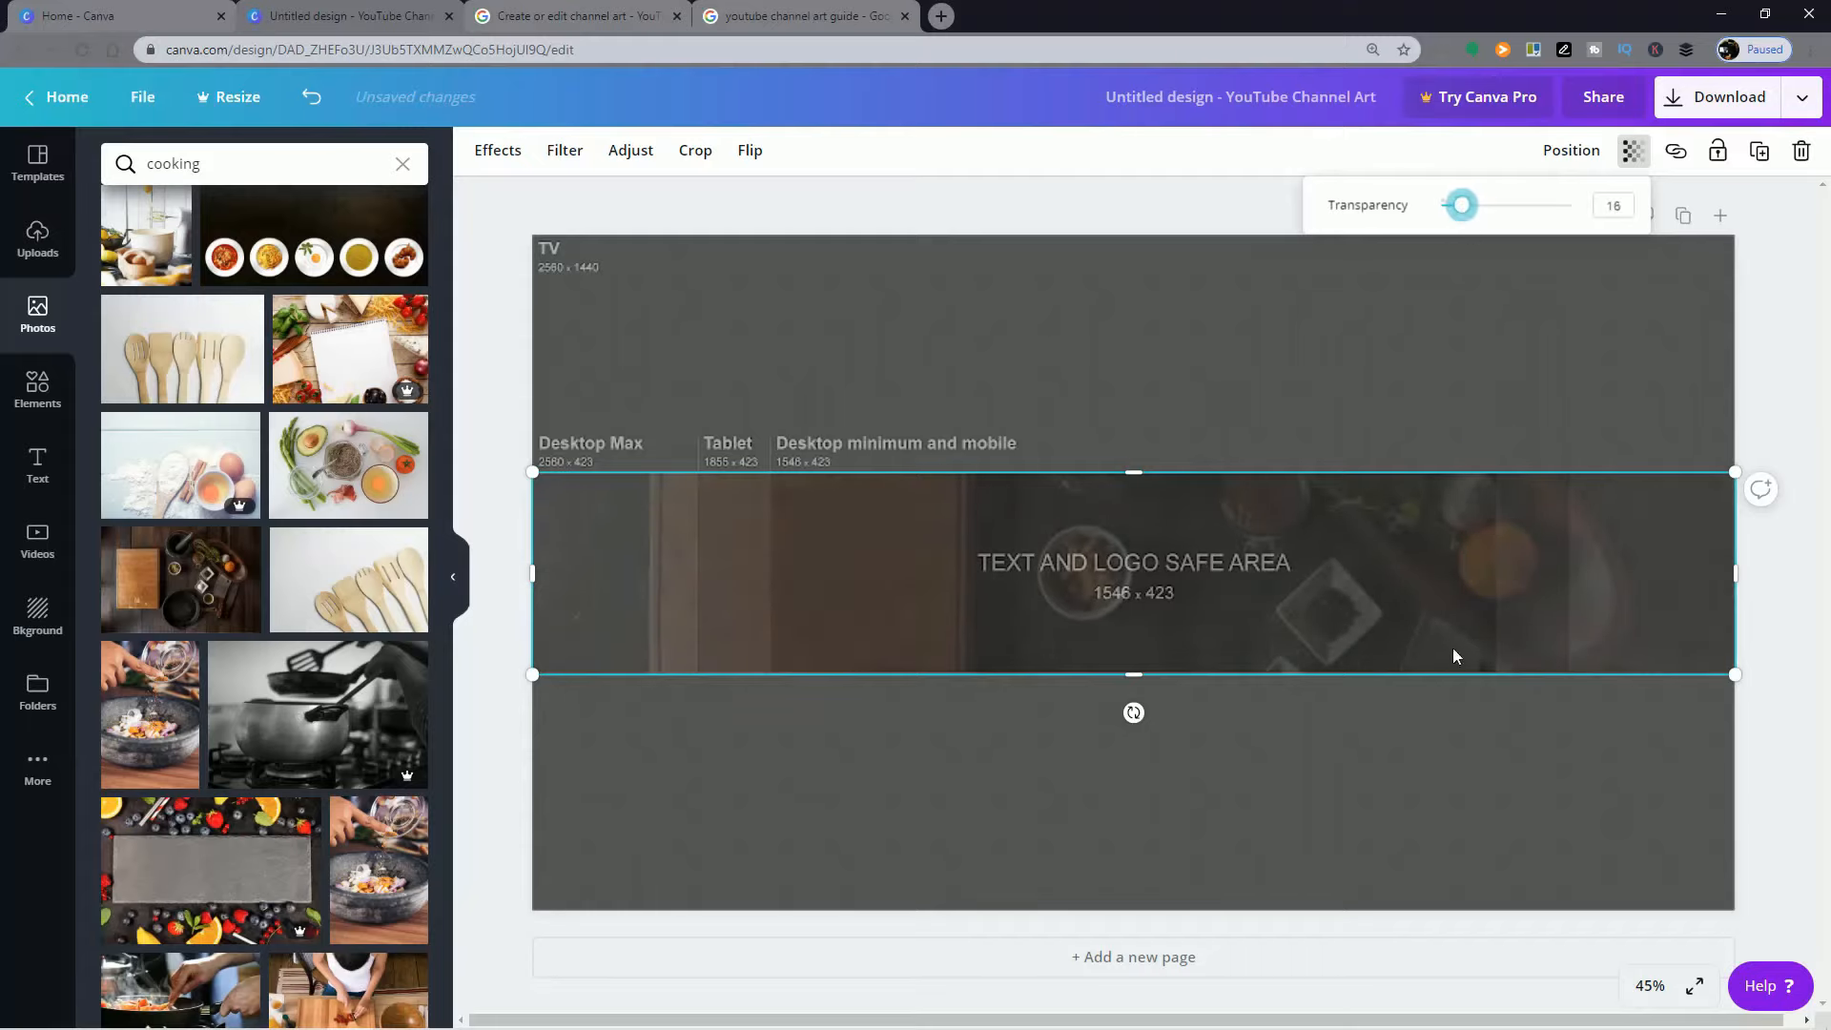
pyautogui.click(1432, 354)
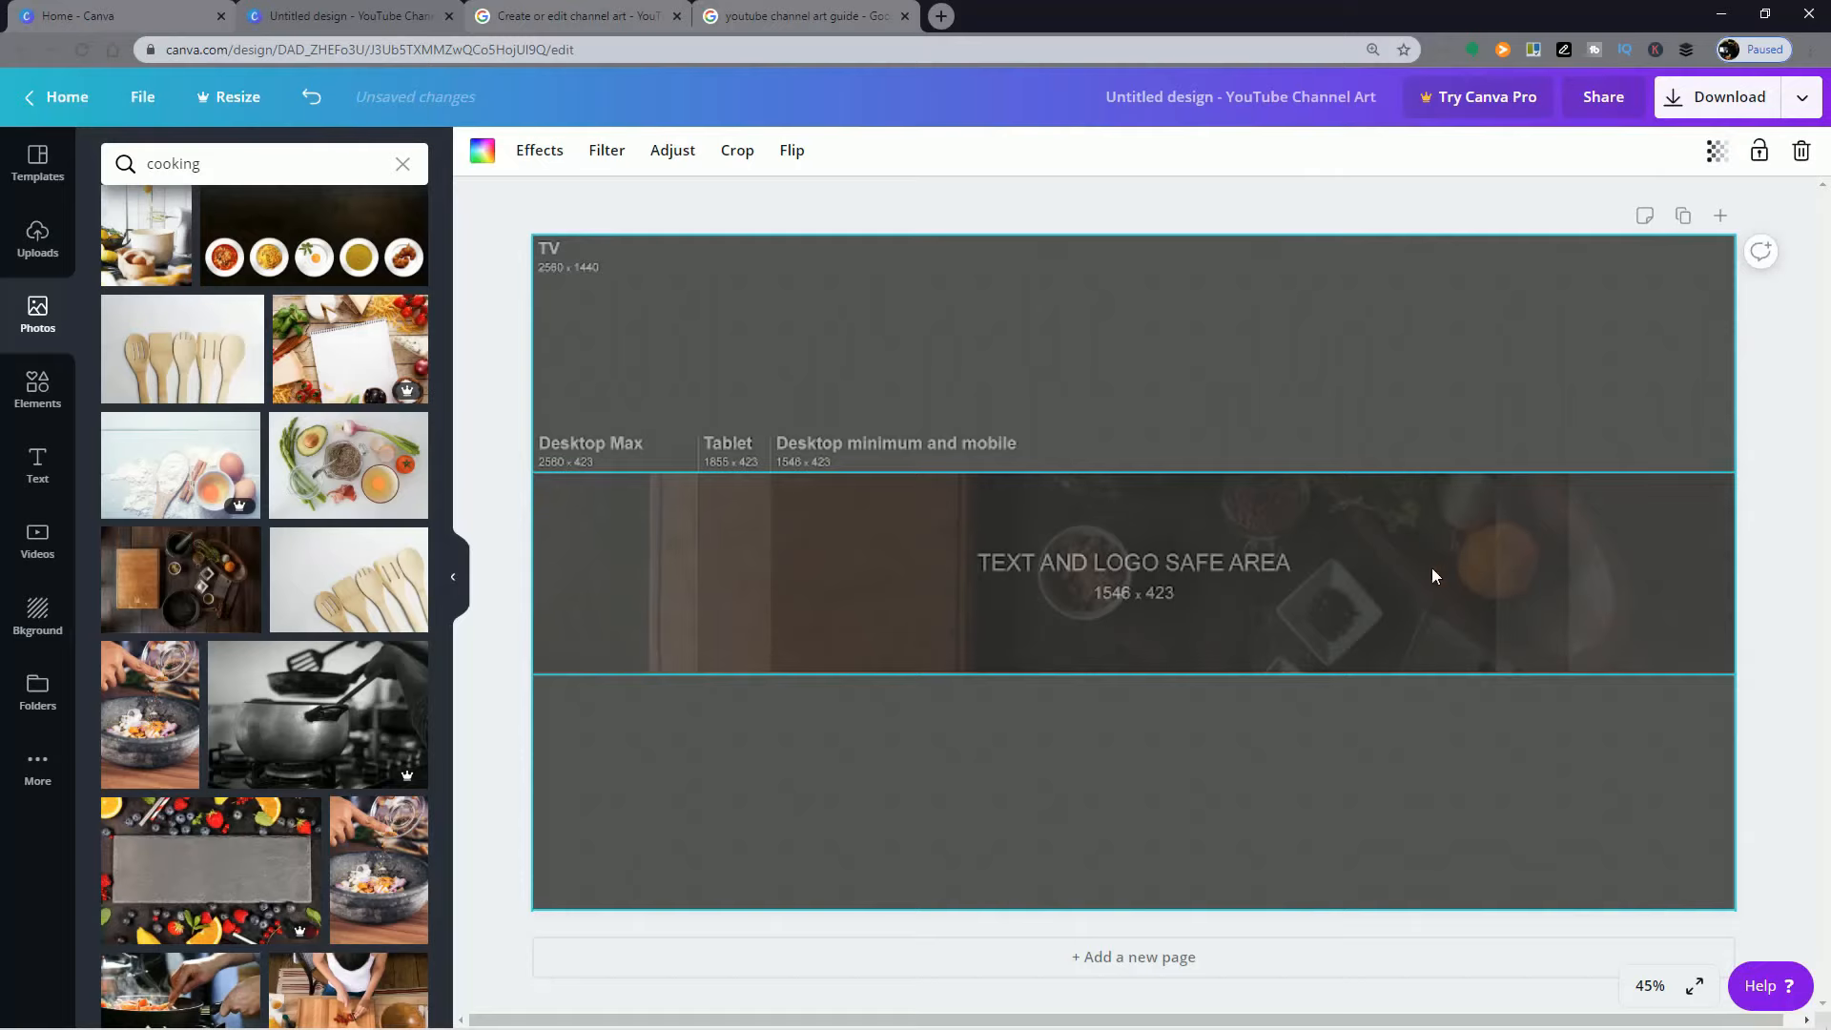
pyautogui.click(1432, 575)
pyautogui.moveTo(1432, 575)
pyautogui.mouseDown()
pyautogui.moveTo(1395, 566)
pyautogui.moveTo(1430, 567)
pyautogui.mouseUp()
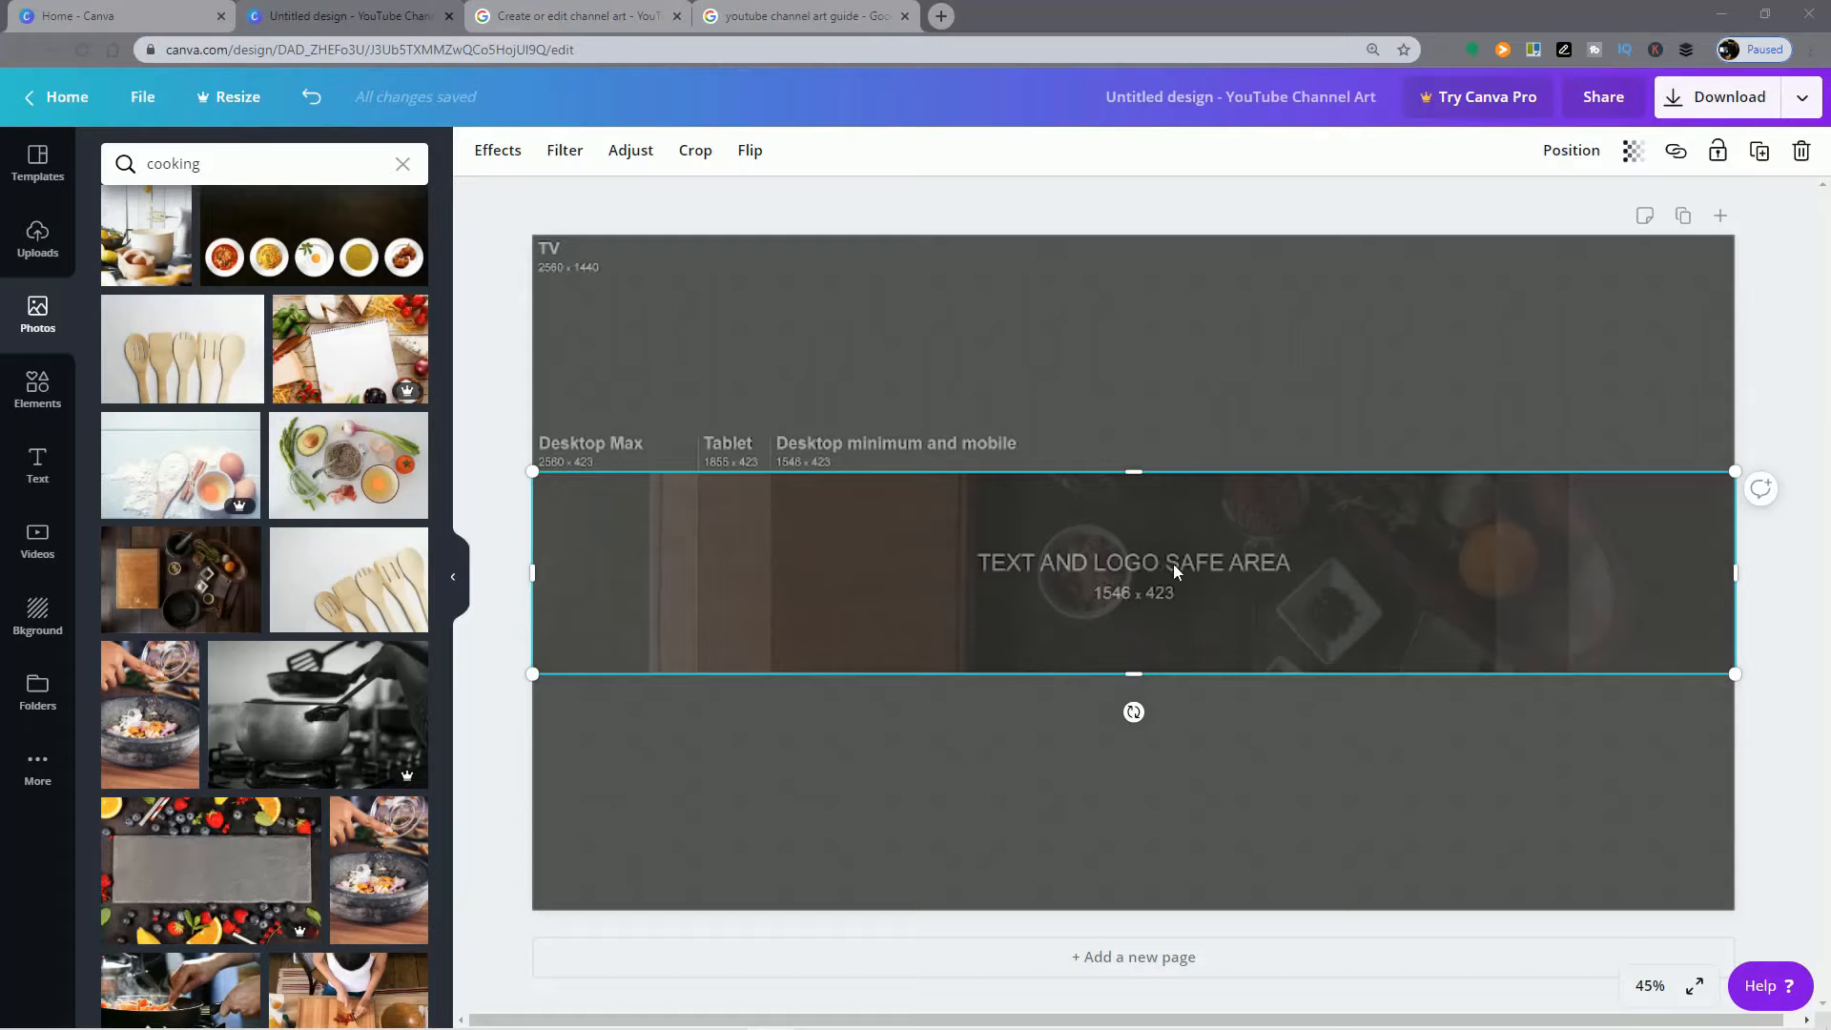
# Step: Crop the cooking photo by shifting the picture slightly downward within its band-shaped frame, and apply the crop
pyautogui.click(695, 150)
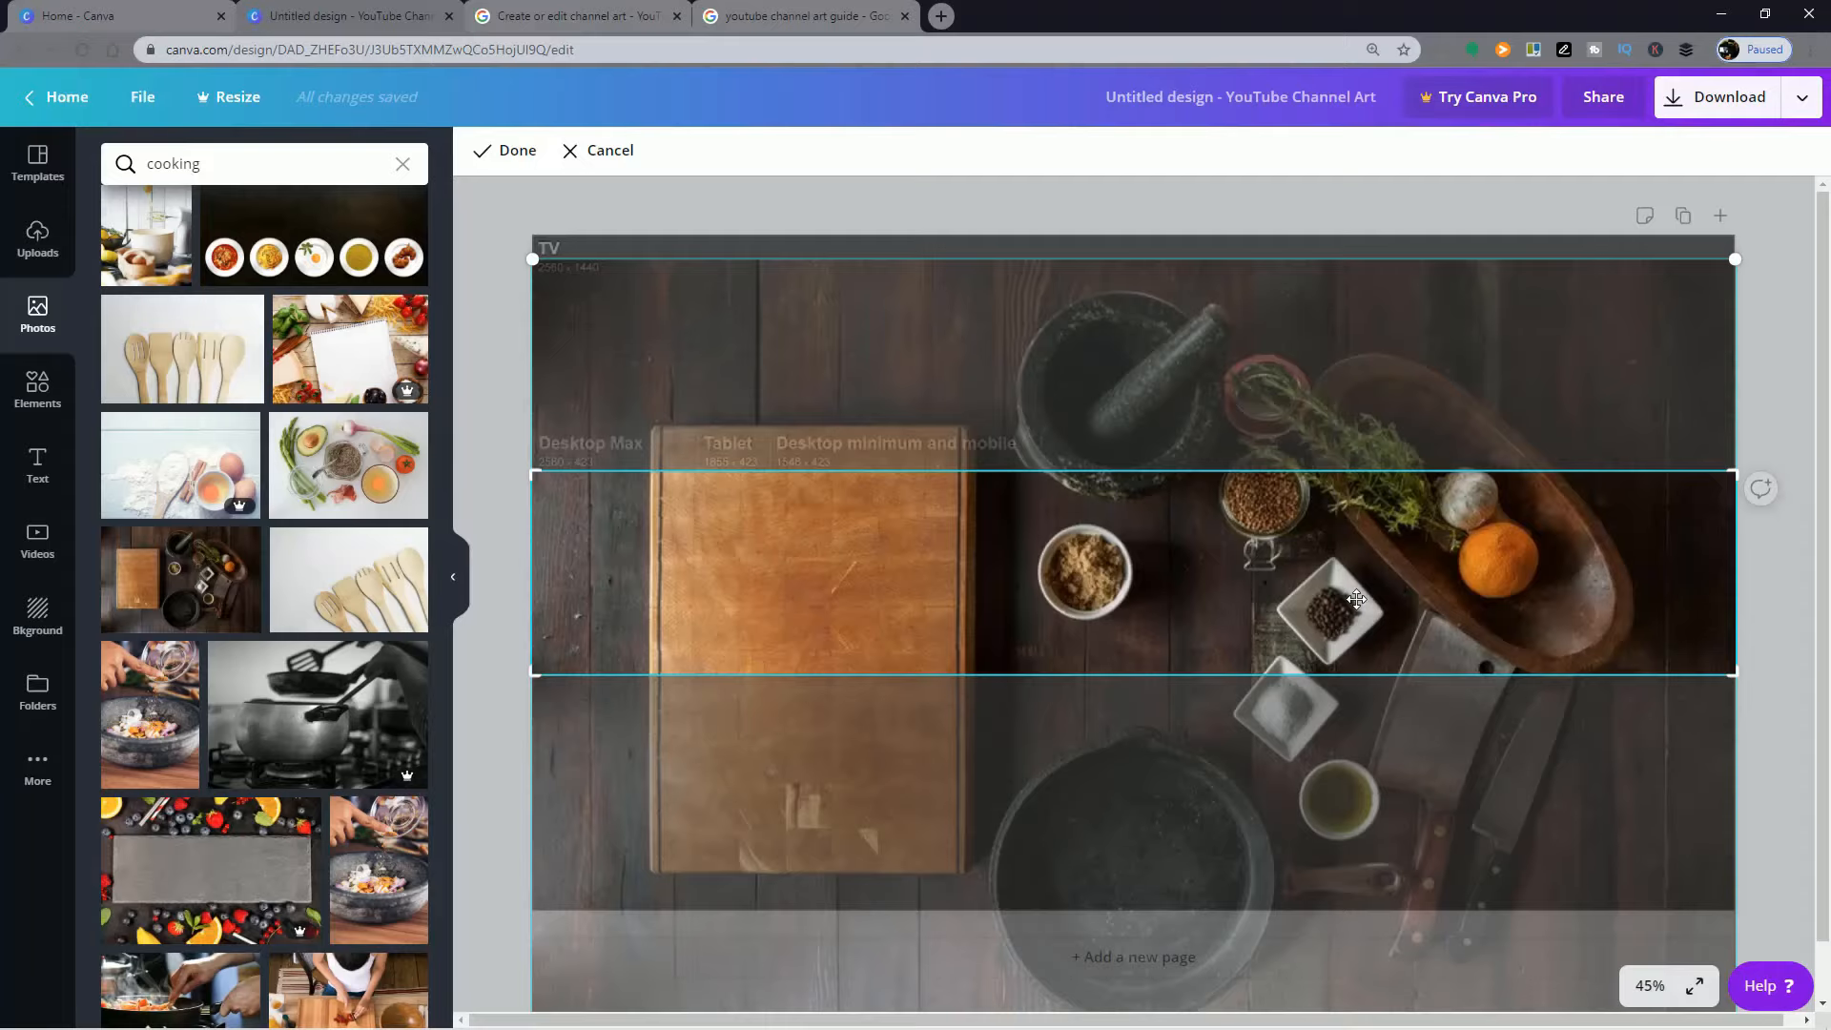
pyautogui.moveTo(1203, 580); pyautogui.dragTo(1192, 763)
pyautogui.moveTo(1212, 637); pyautogui.dragTo(1079, 676)
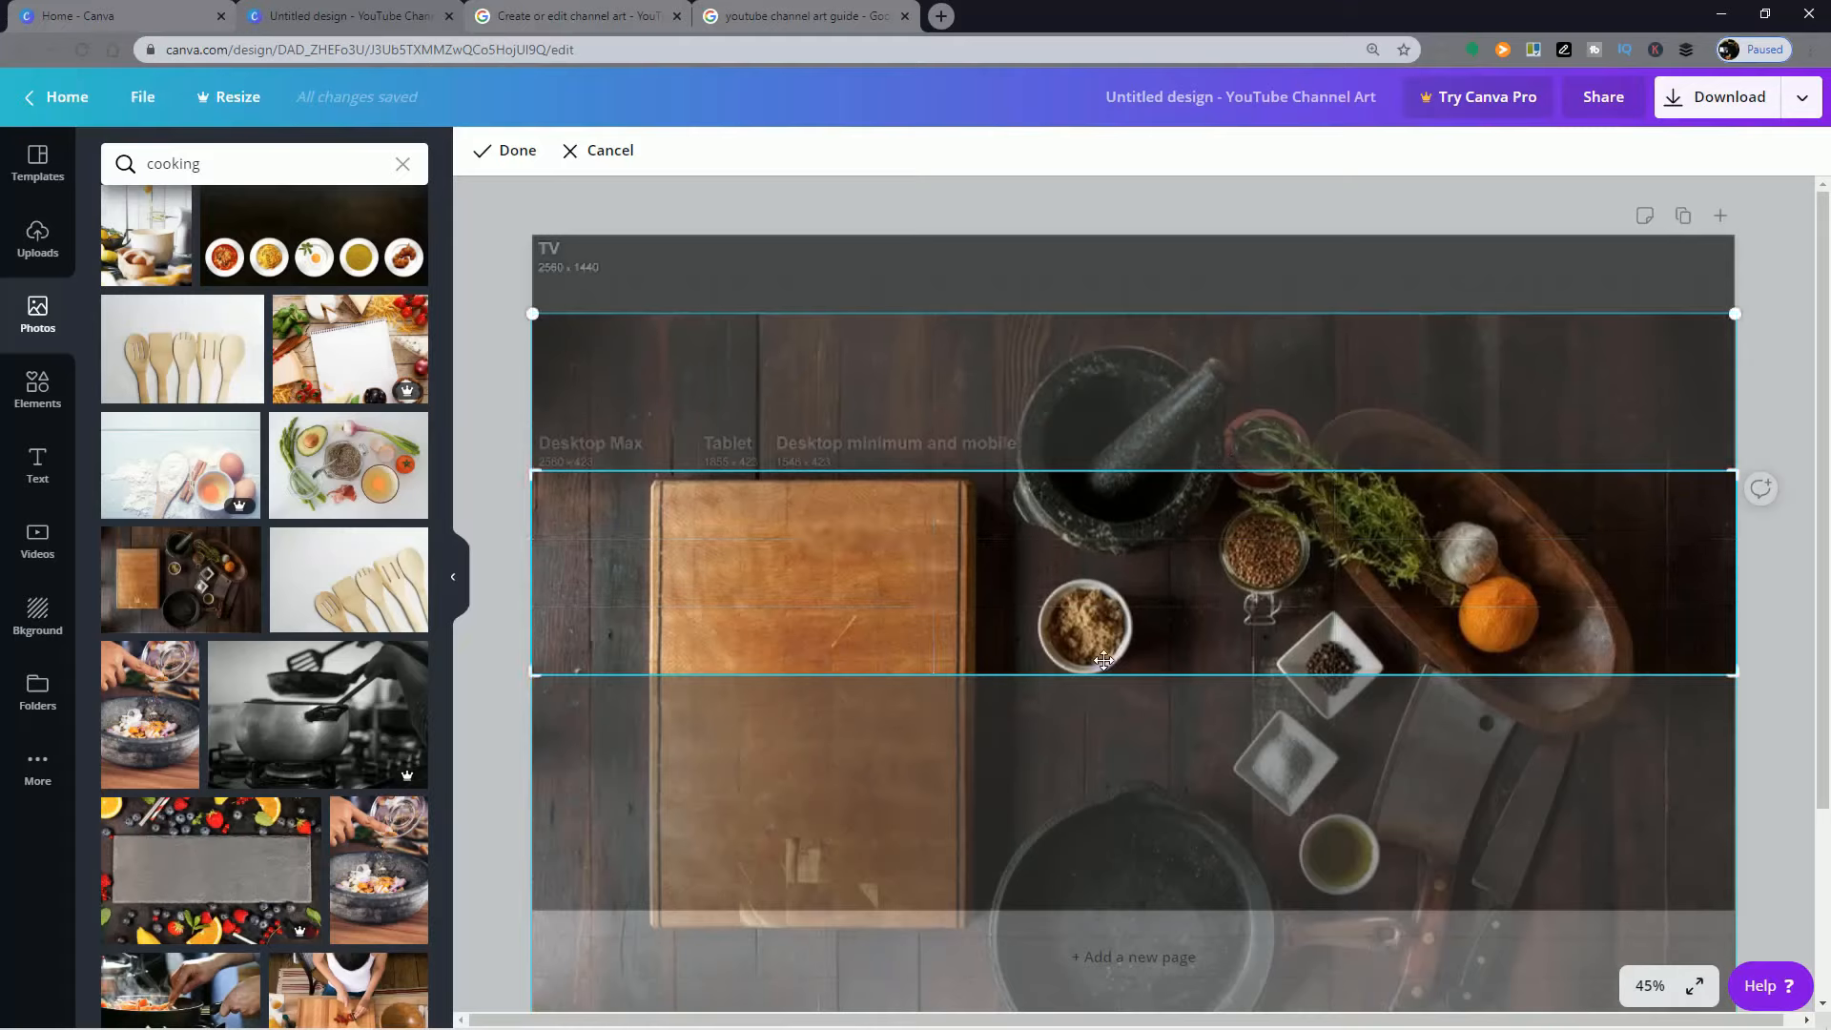
pyautogui.click(514, 153)
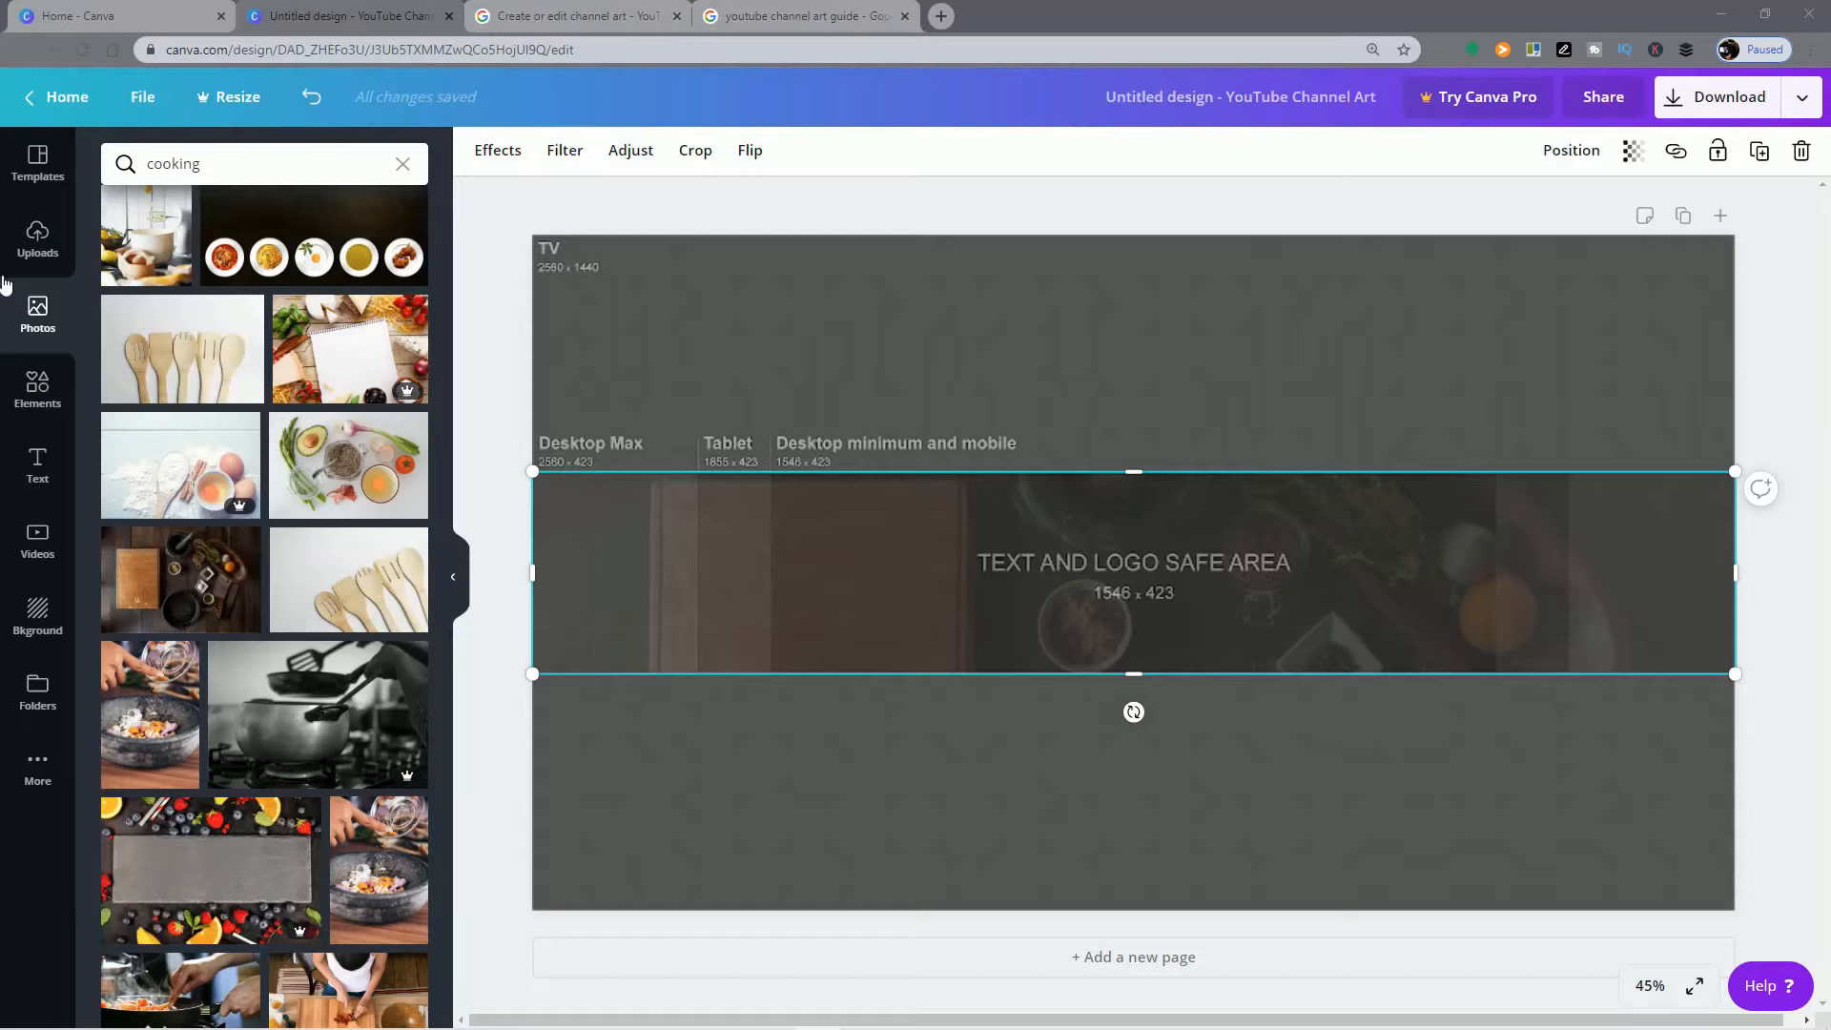
# Step: Add the "Cheers to the New Year" text combination and shrink it over the left part of the photo band
pyautogui.click(39, 472)
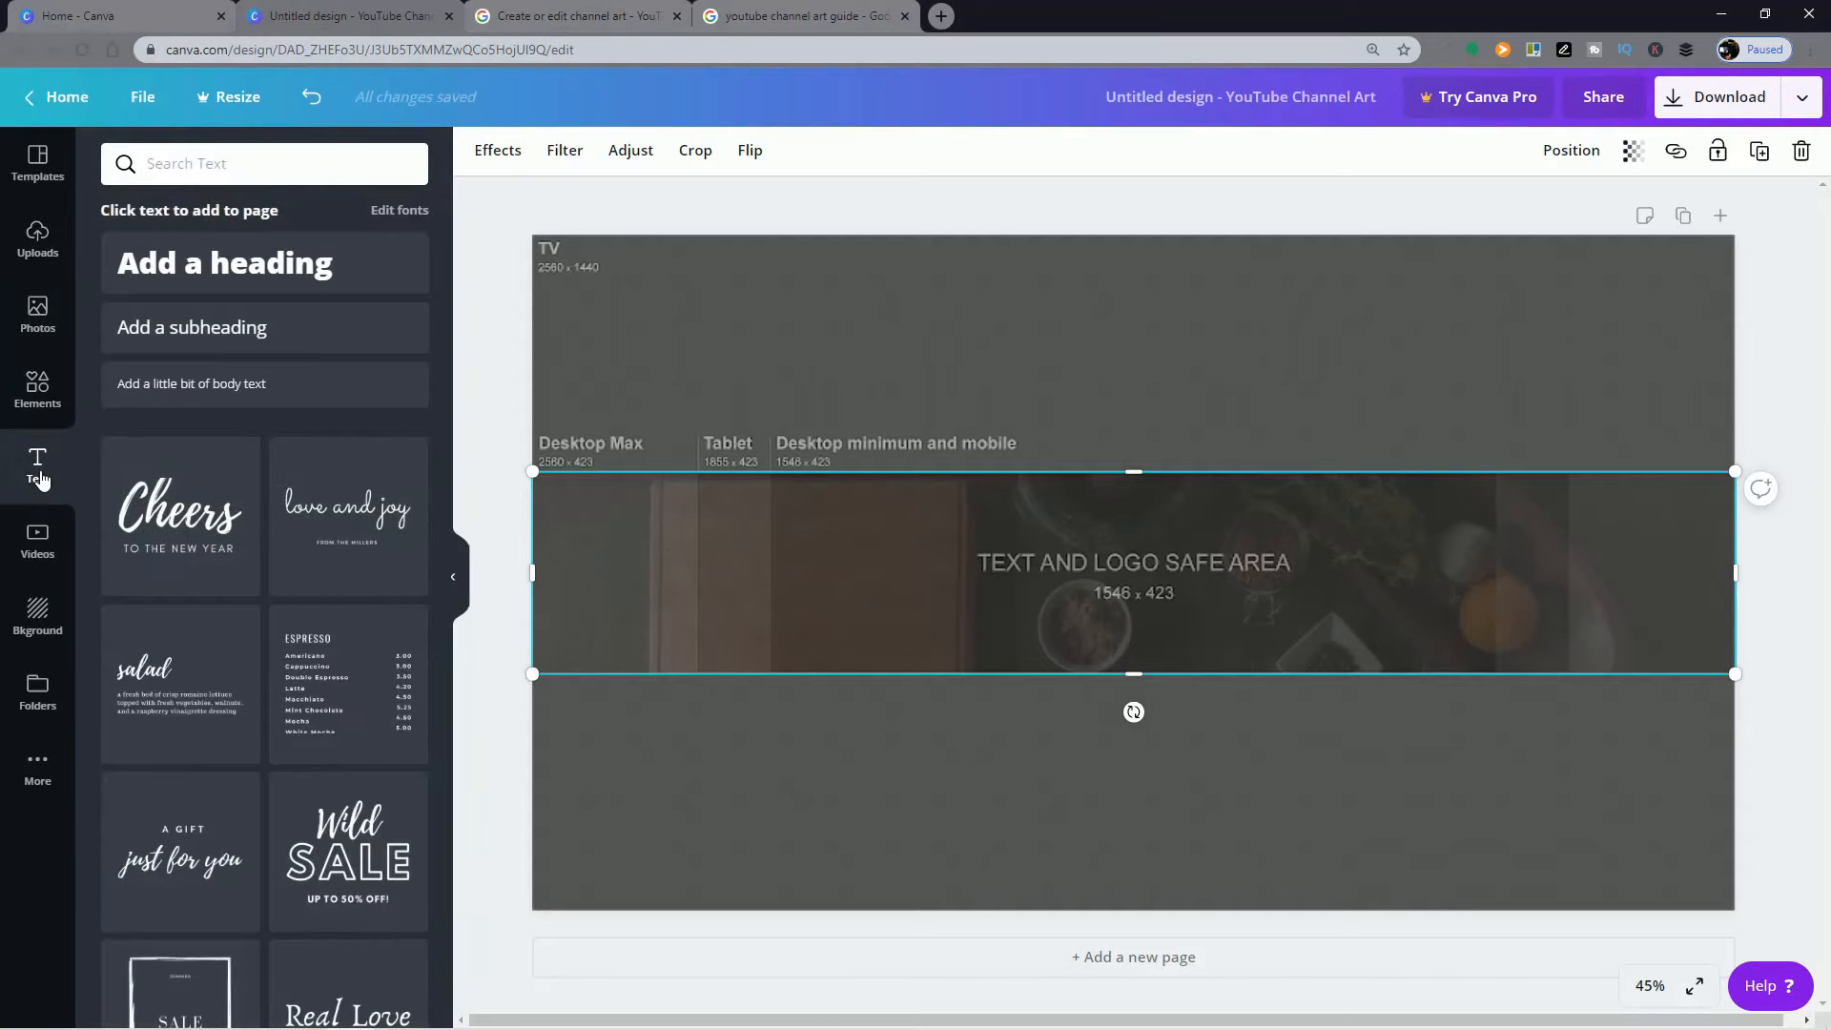
pyautogui.scroll(-2, 276, 752)
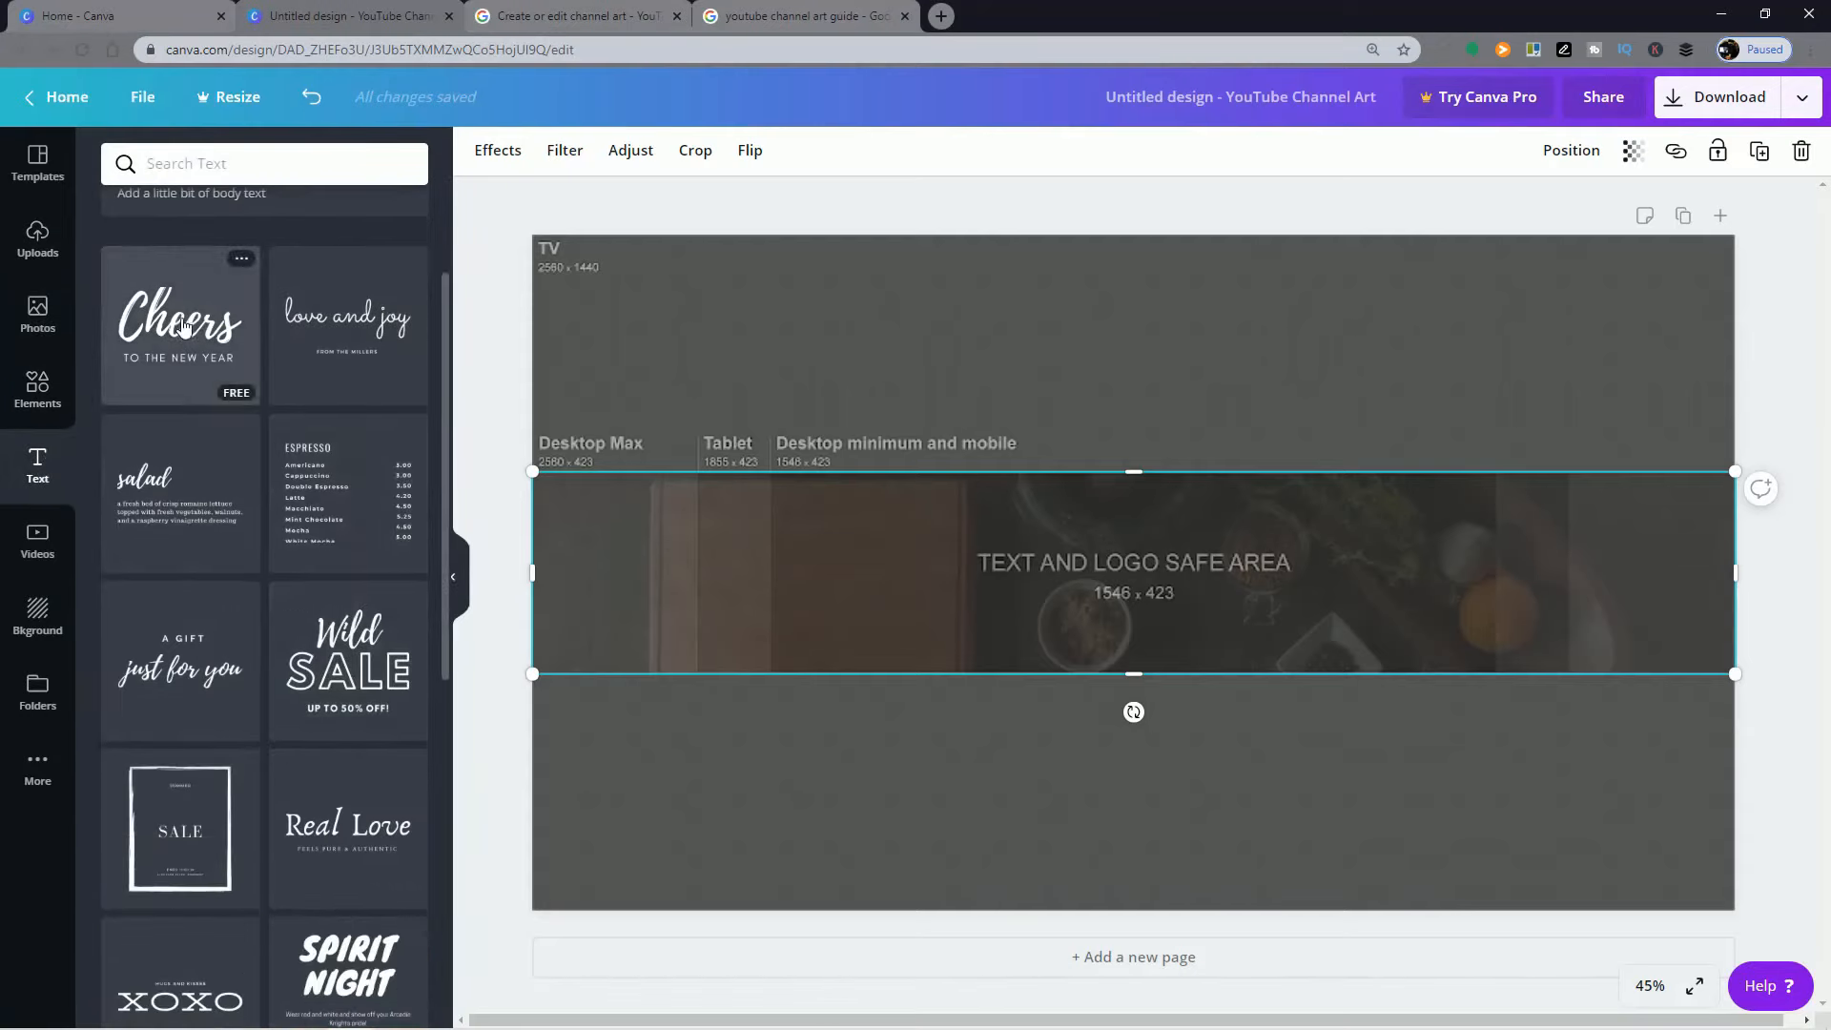
pyautogui.moveTo(188, 327); pyautogui.dragTo(777, 378)
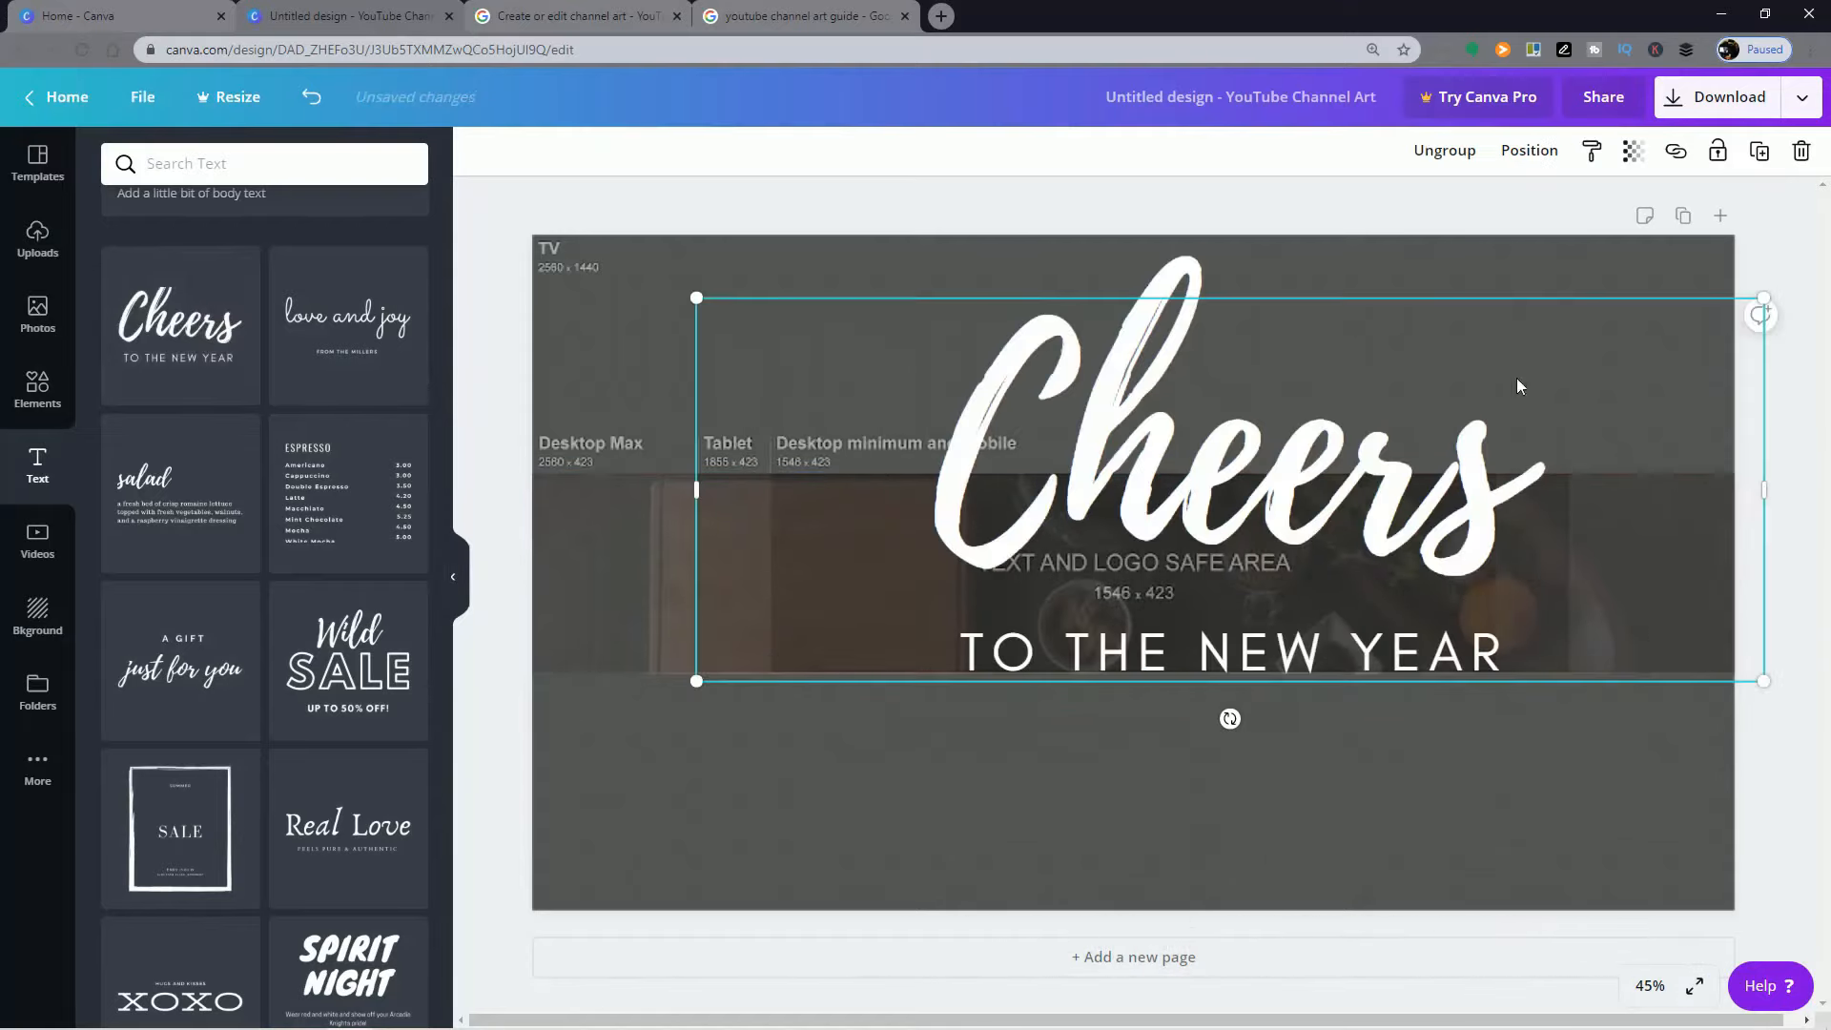
pyautogui.moveTo(1374, 503); pyautogui.dragTo(1279, 586)
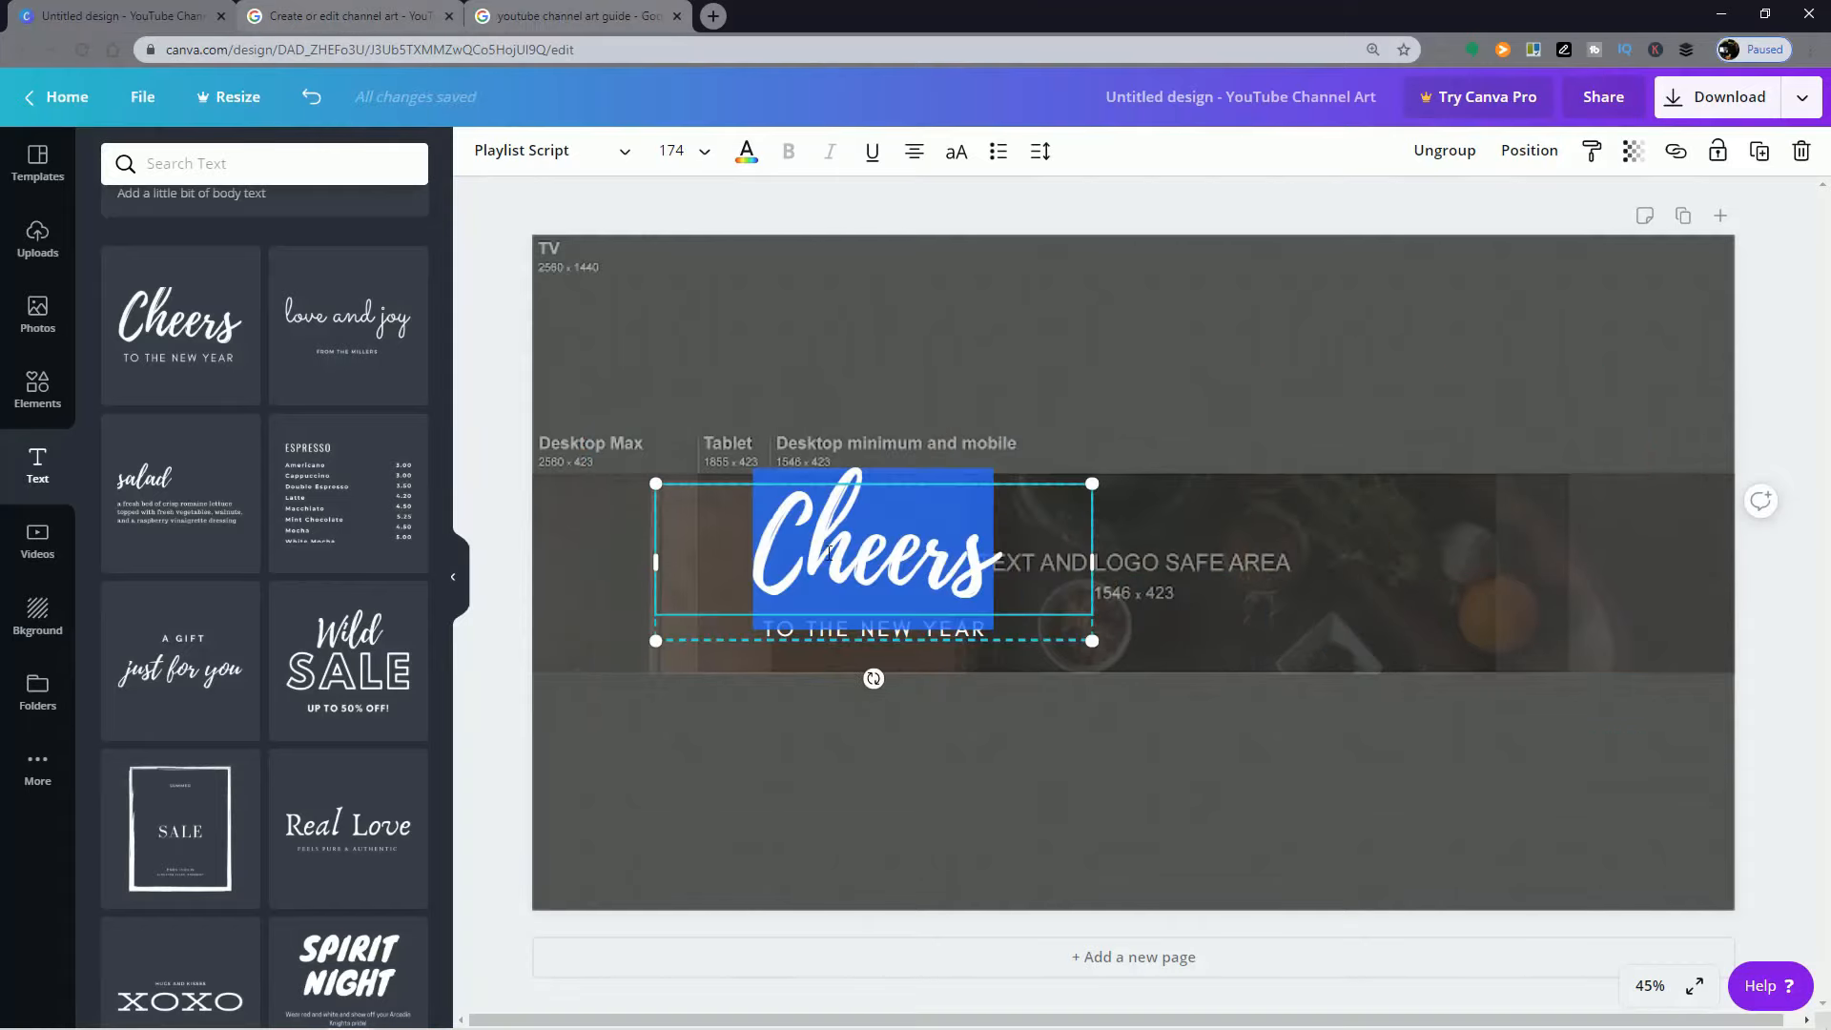
# Step: Try the Anton font on the "Cheers" heading, but settle on Nickainley
pyautogui.click(624, 154)
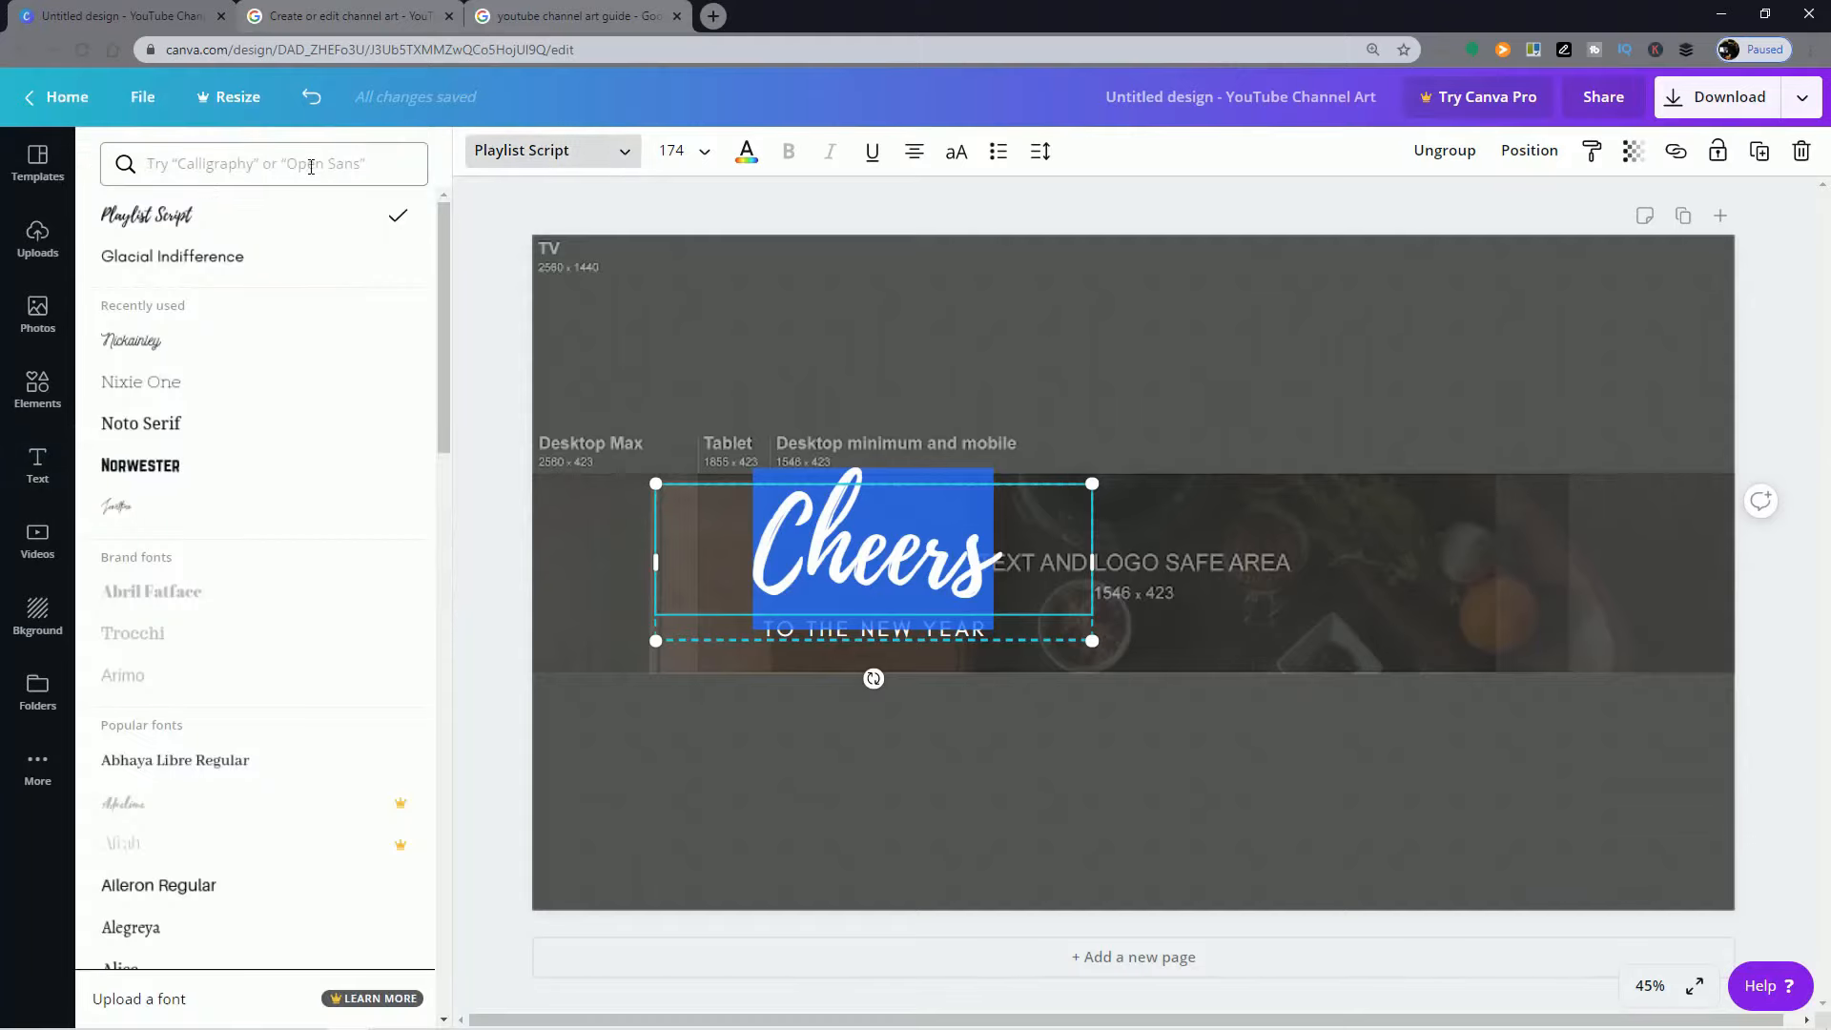
pyautogui.scroll(-5, 347, 511)
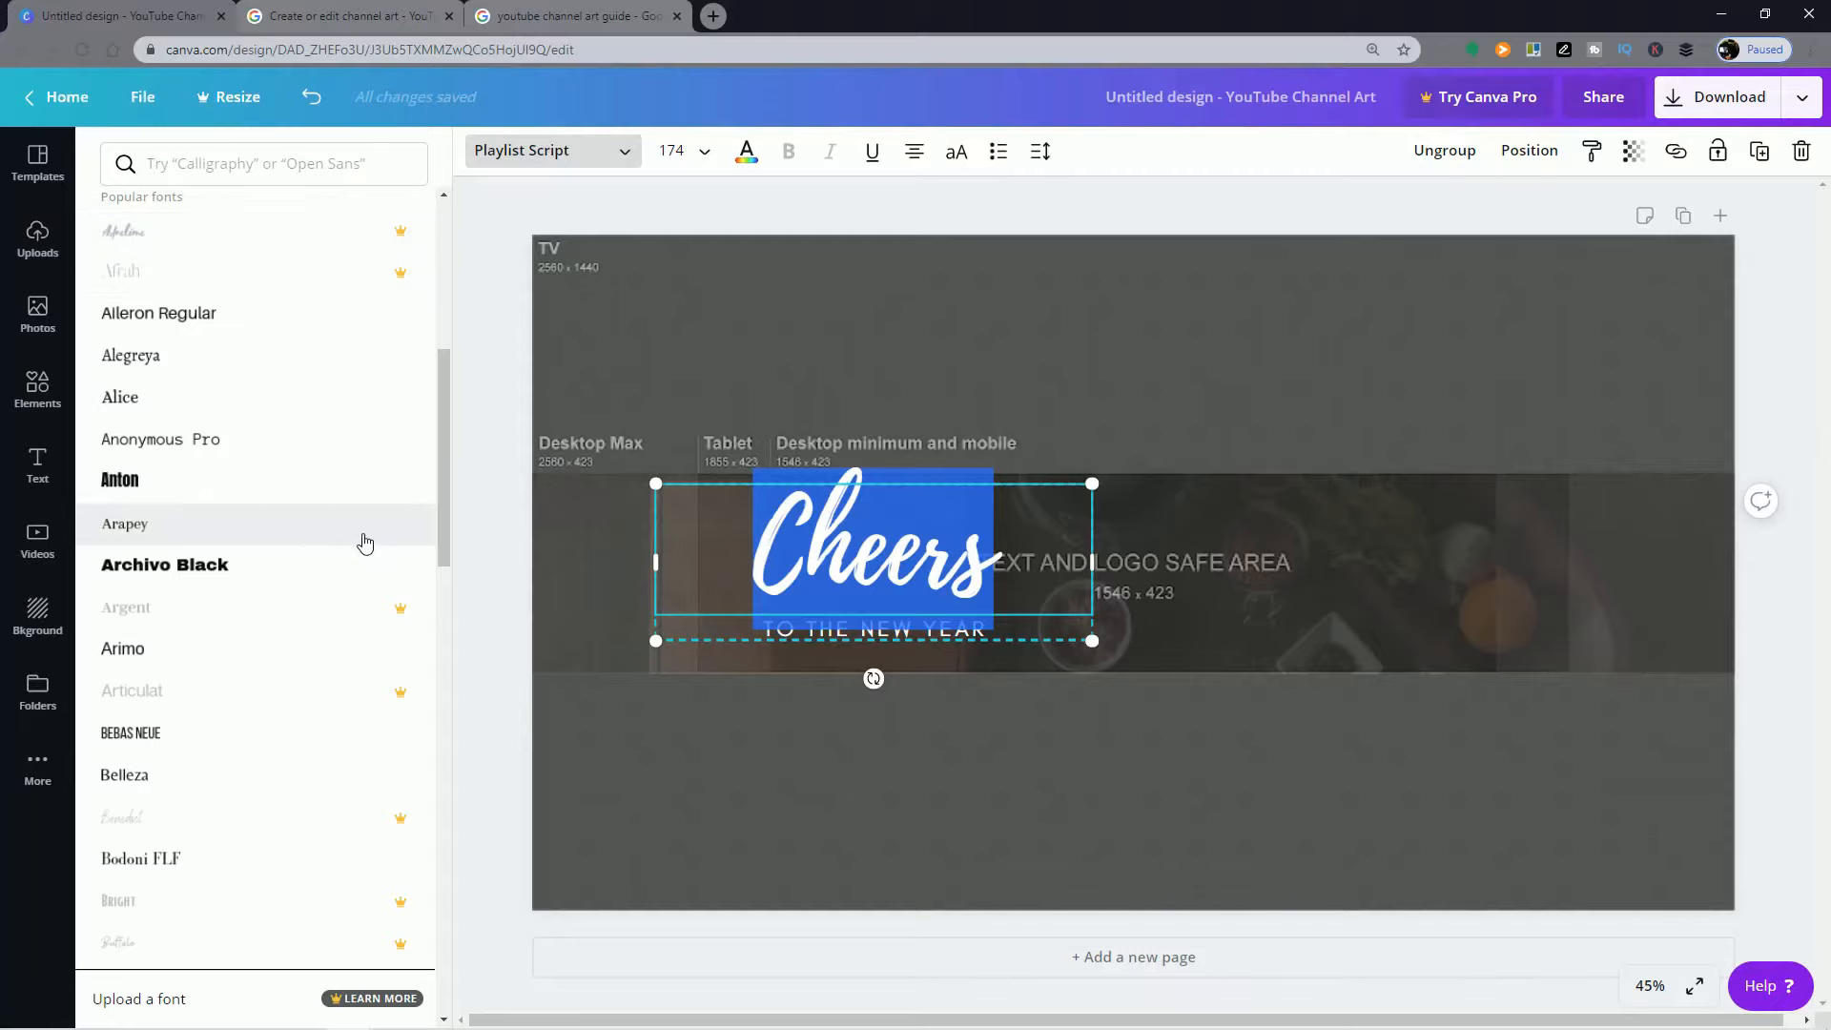
pyautogui.click(312, 491)
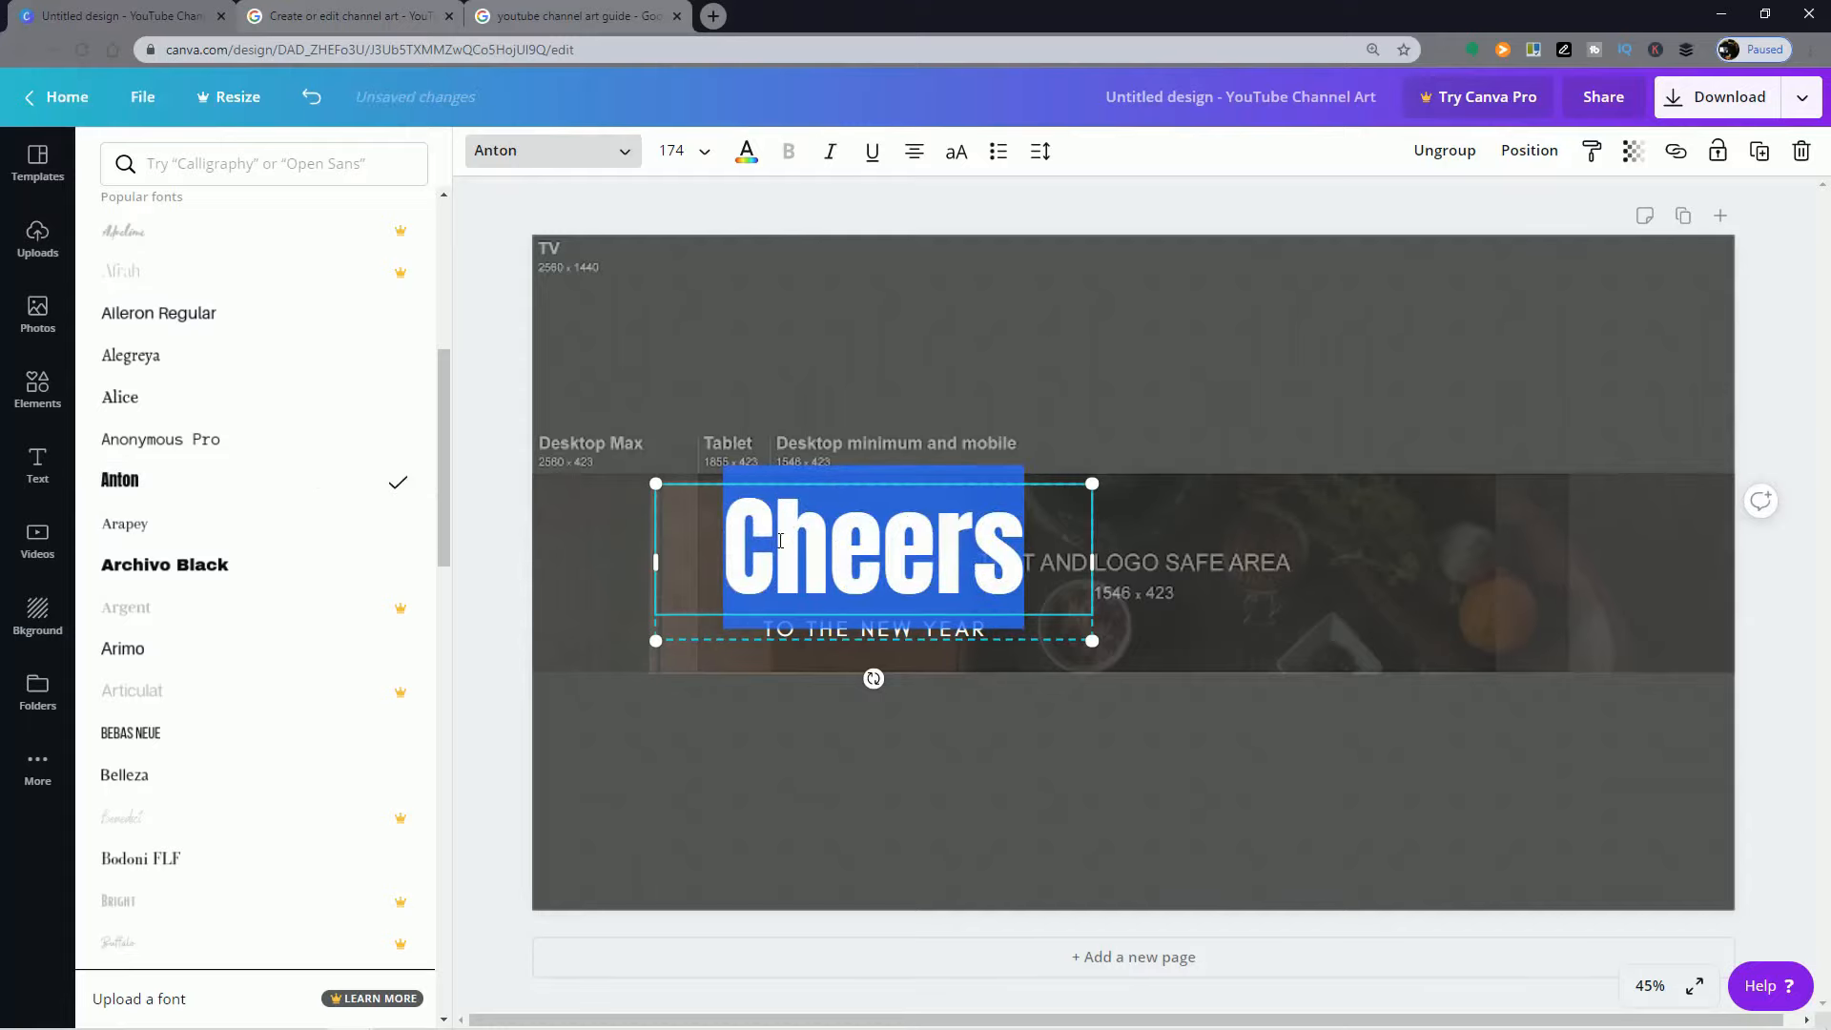
pyautogui.scroll(5, 299, 633)
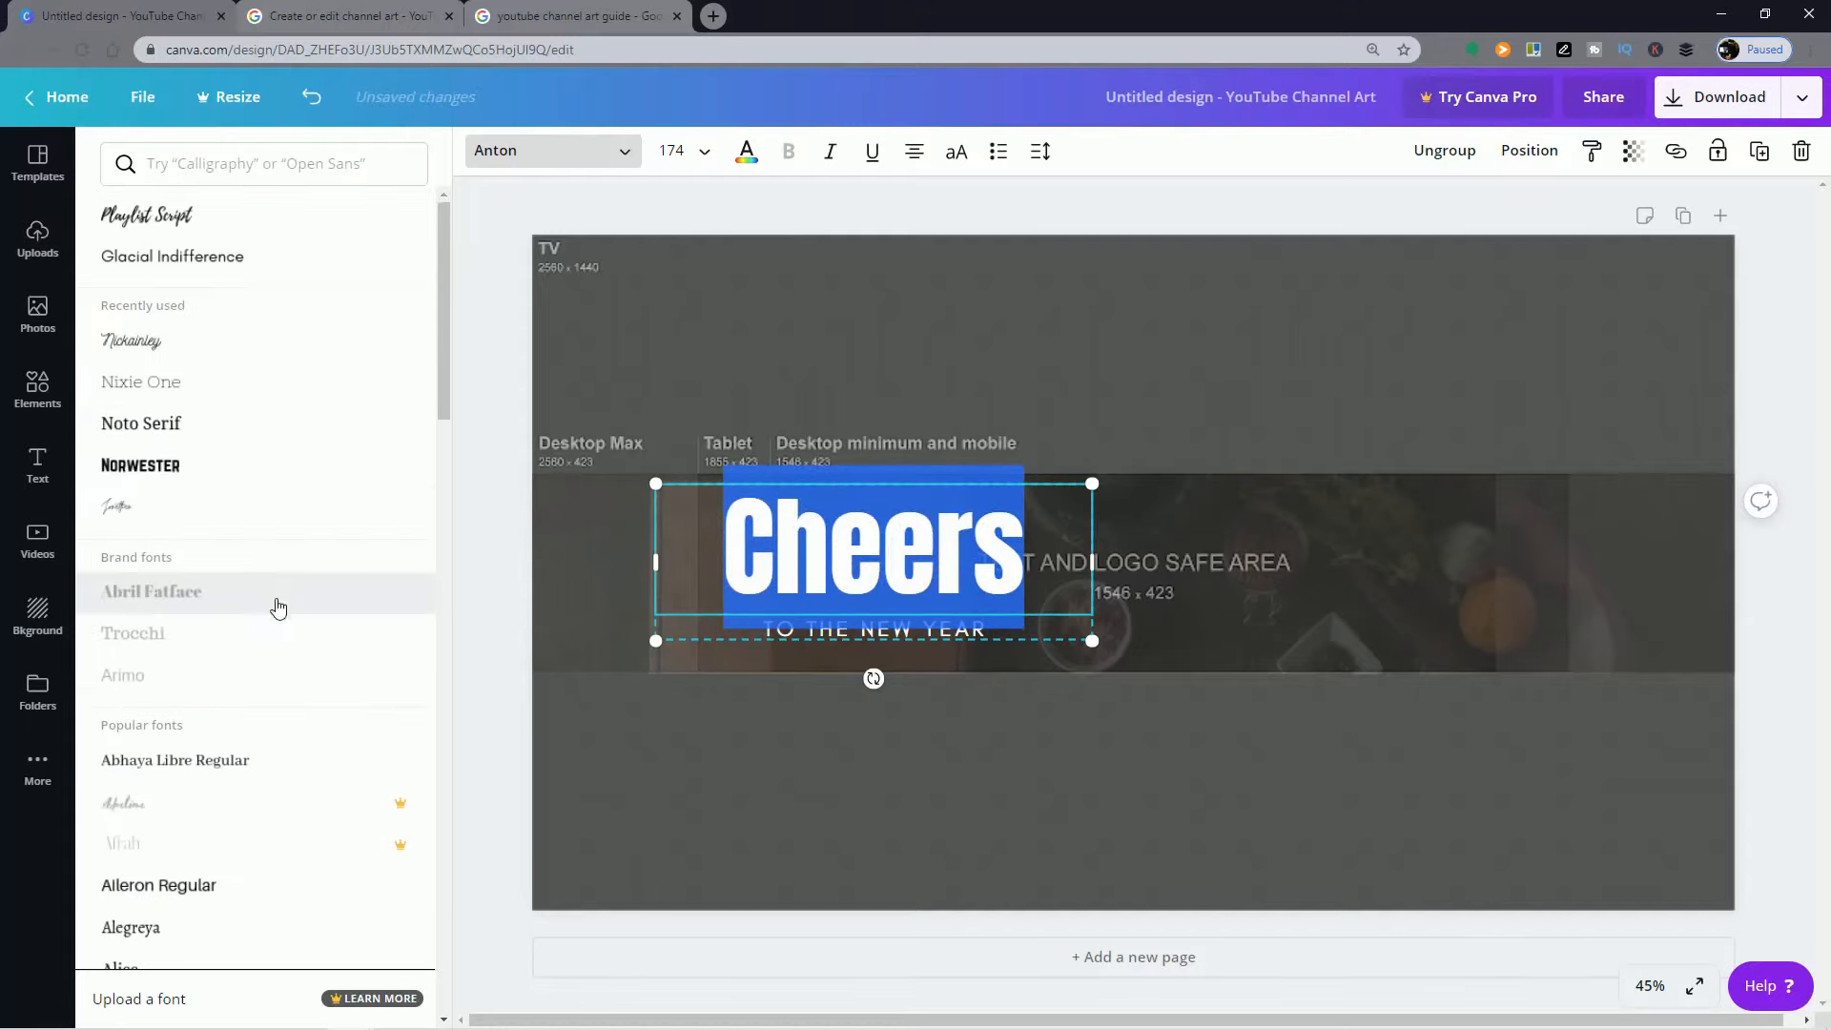
pyautogui.click(270, 353)
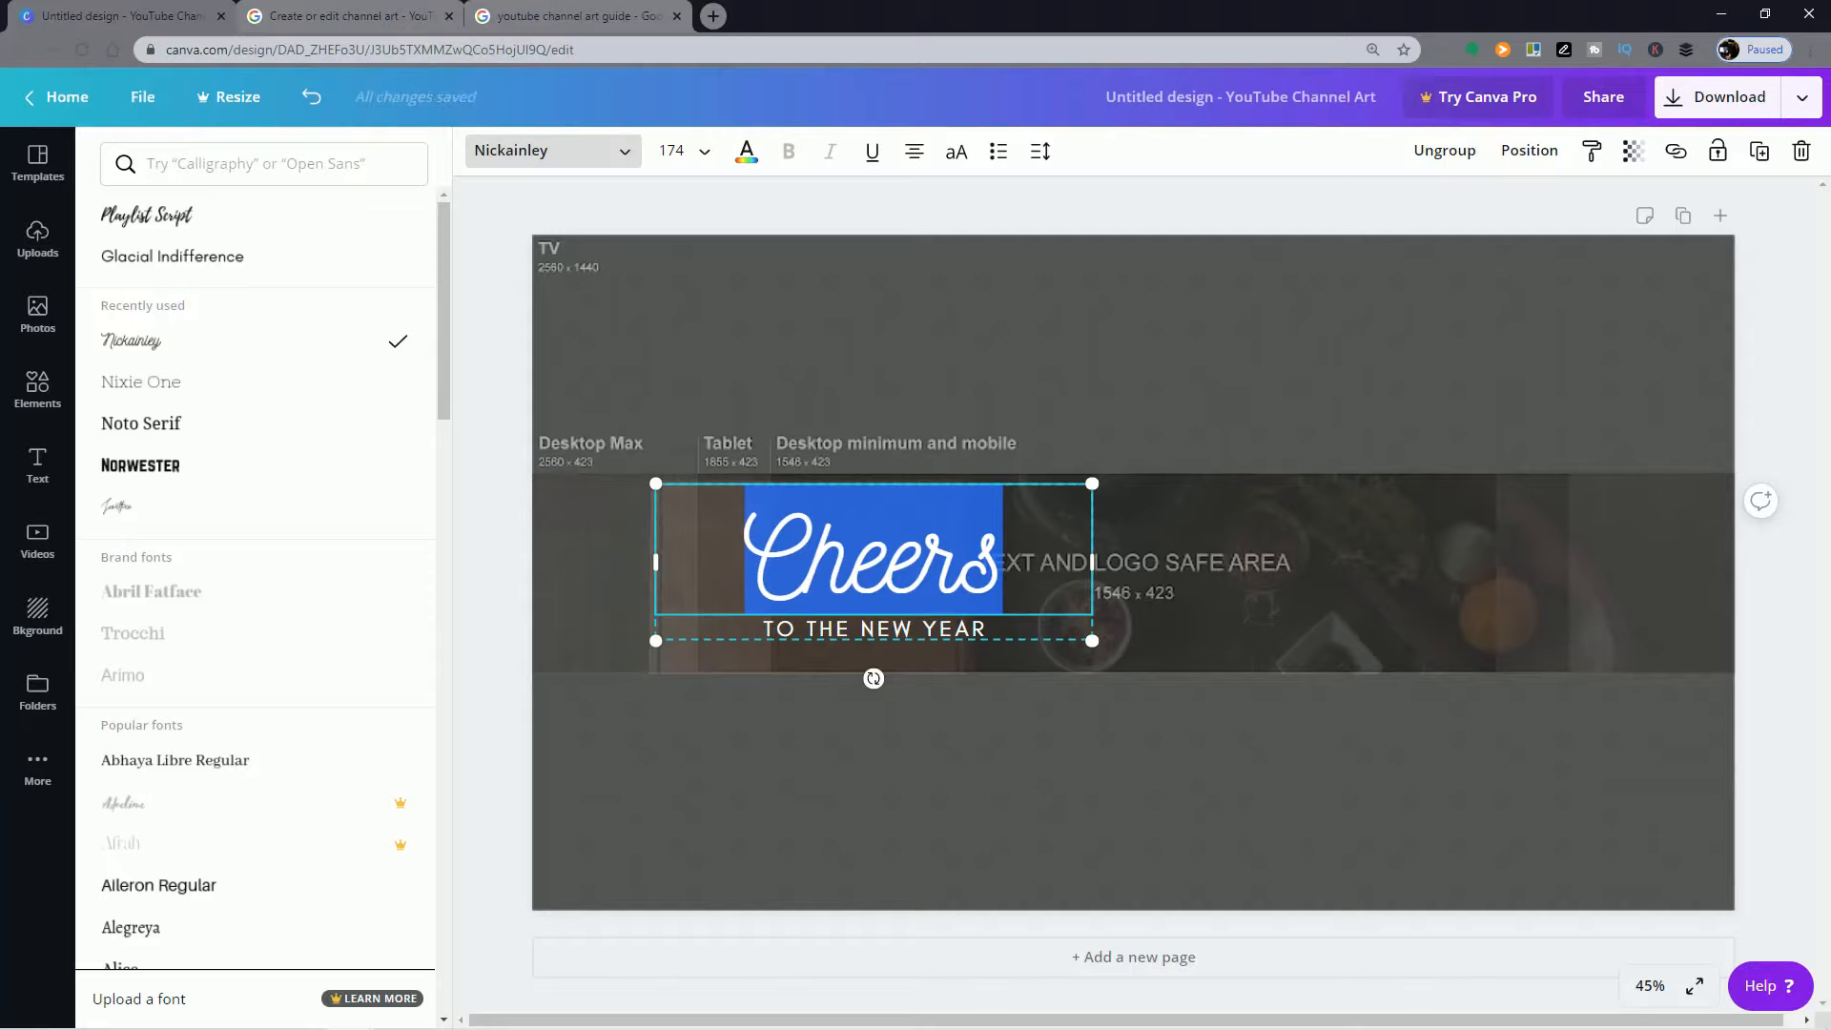
# Step: Replace the "Cheers" heading with "Simple Recipes for Busy People" and scale the text group down to a heading size of 119
pyautogui.doubleClick(764, 551)
pyautogui.write('Simple')
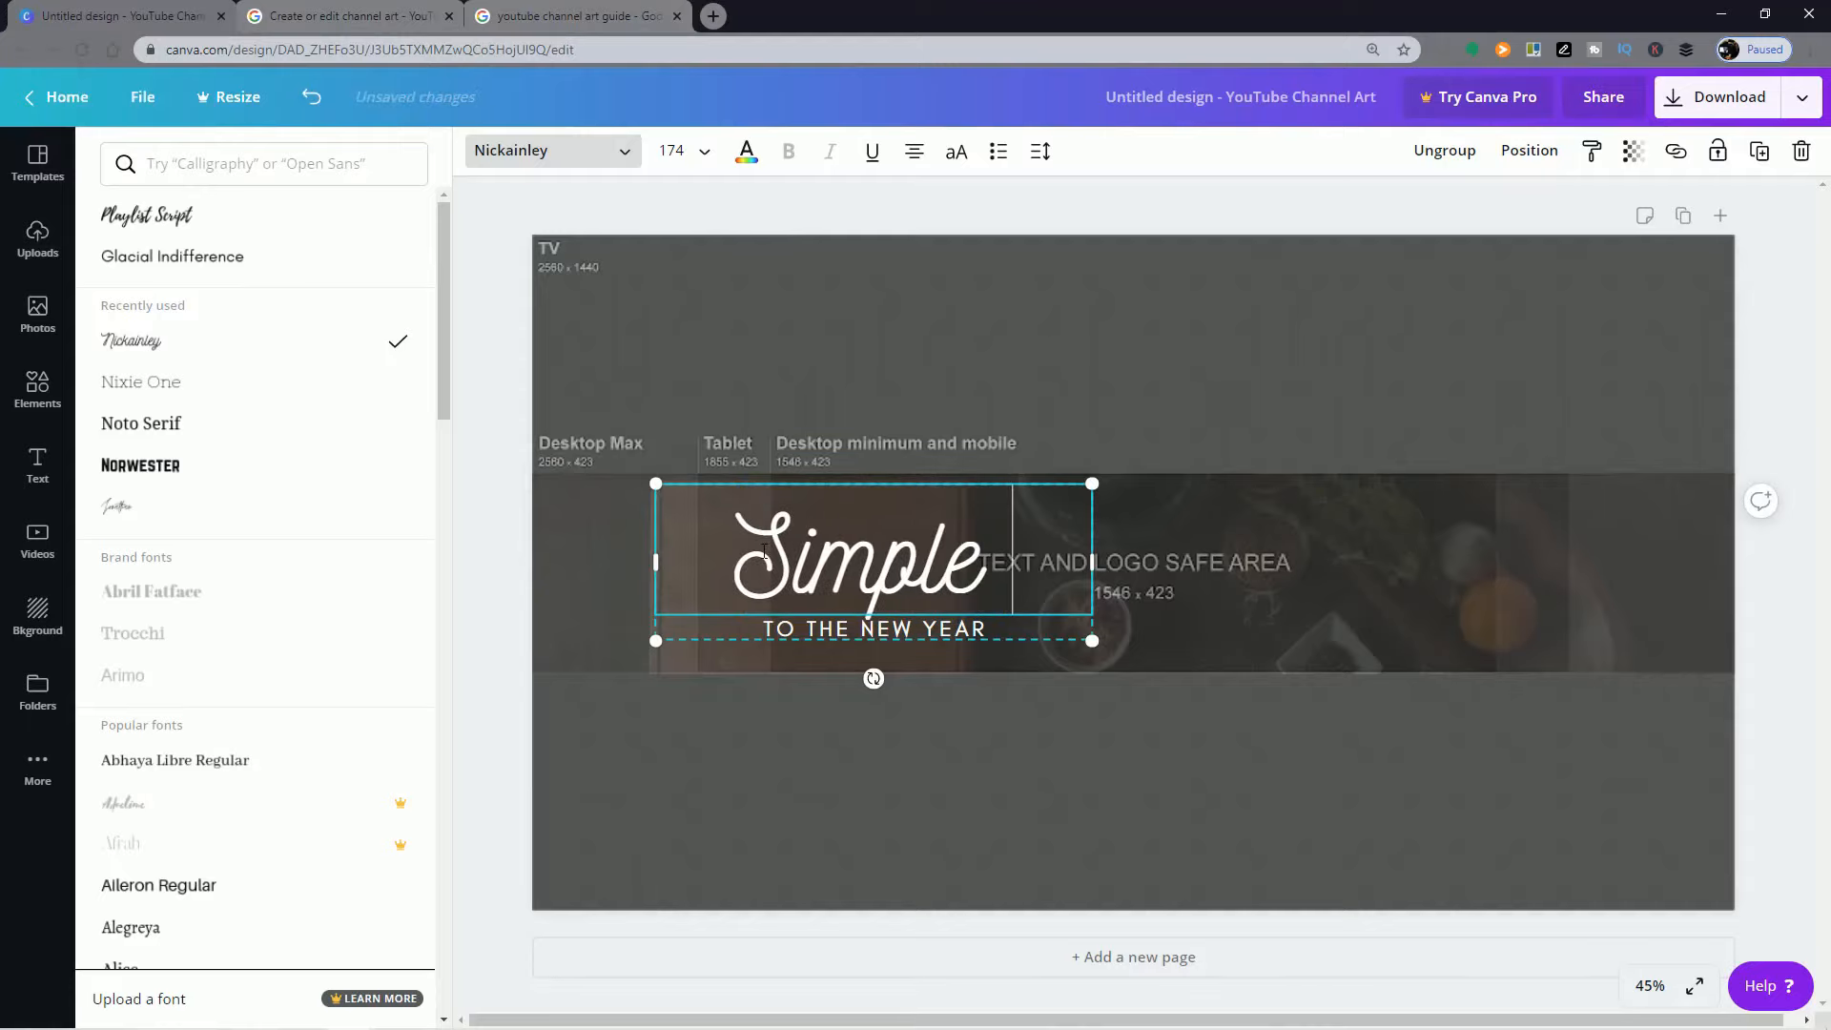
pyautogui.write(' Re')
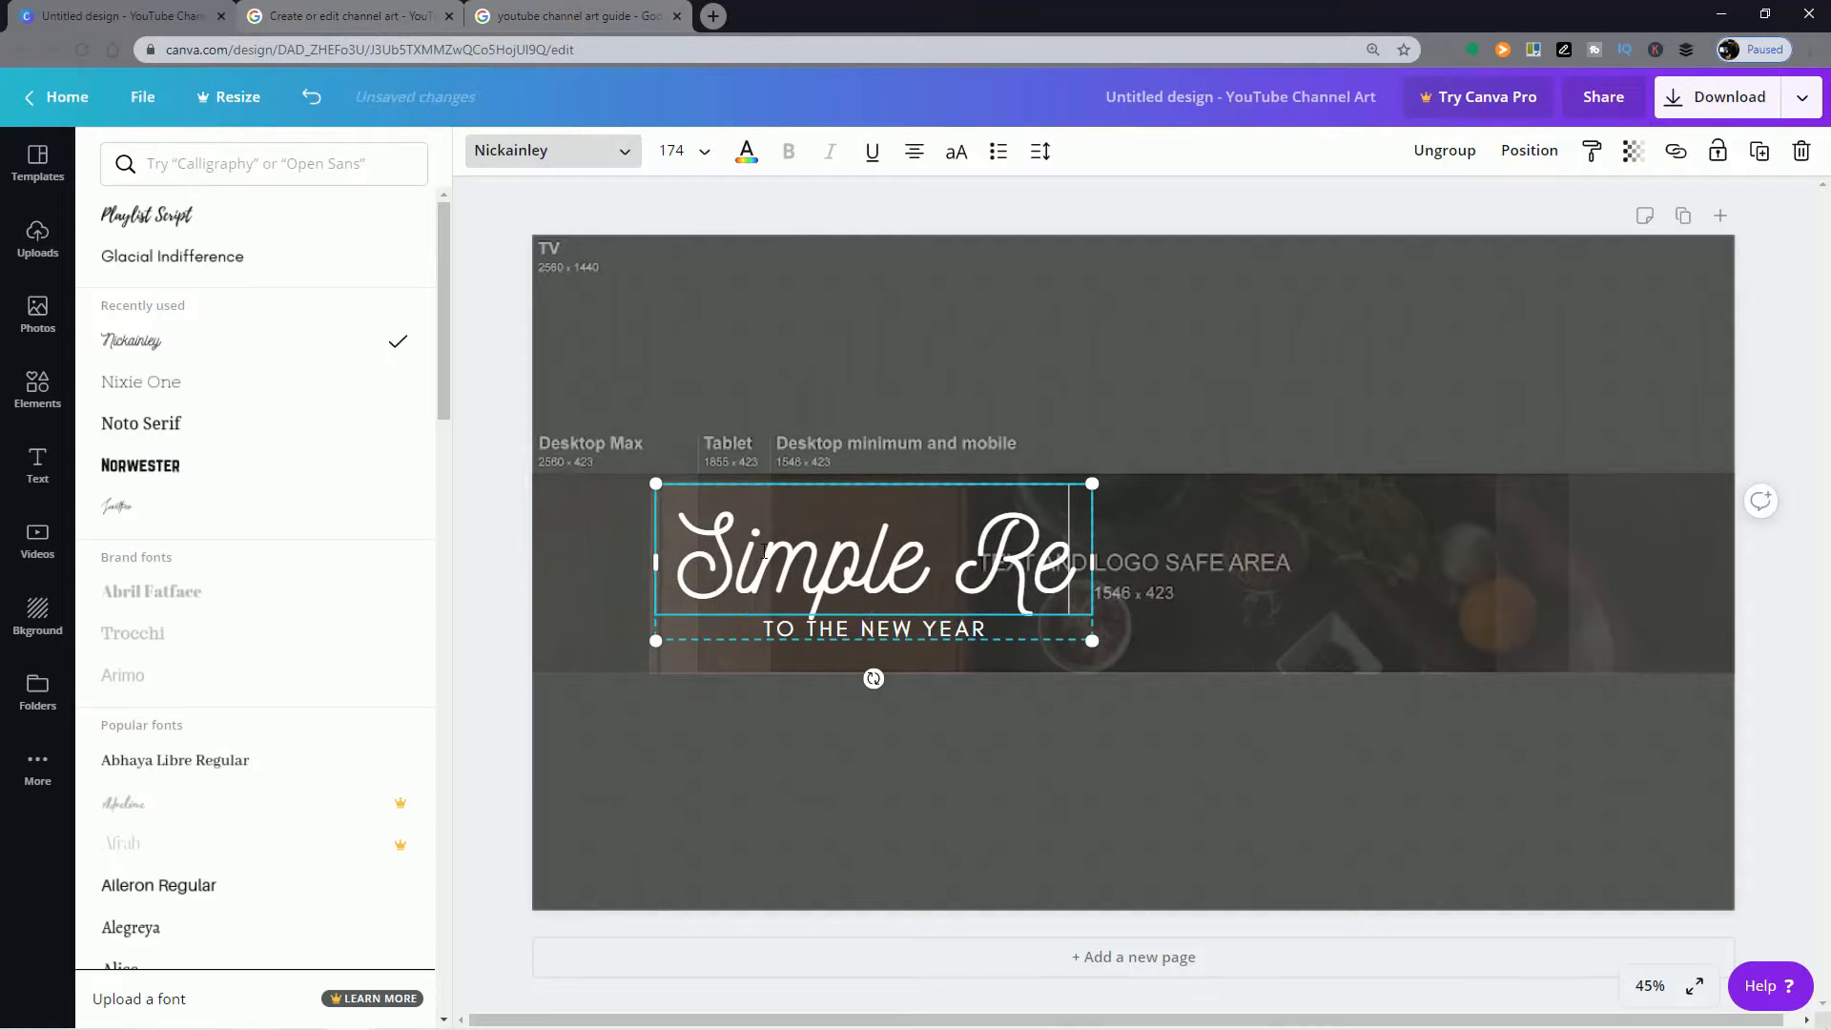
pyautogui.write('cipes f')
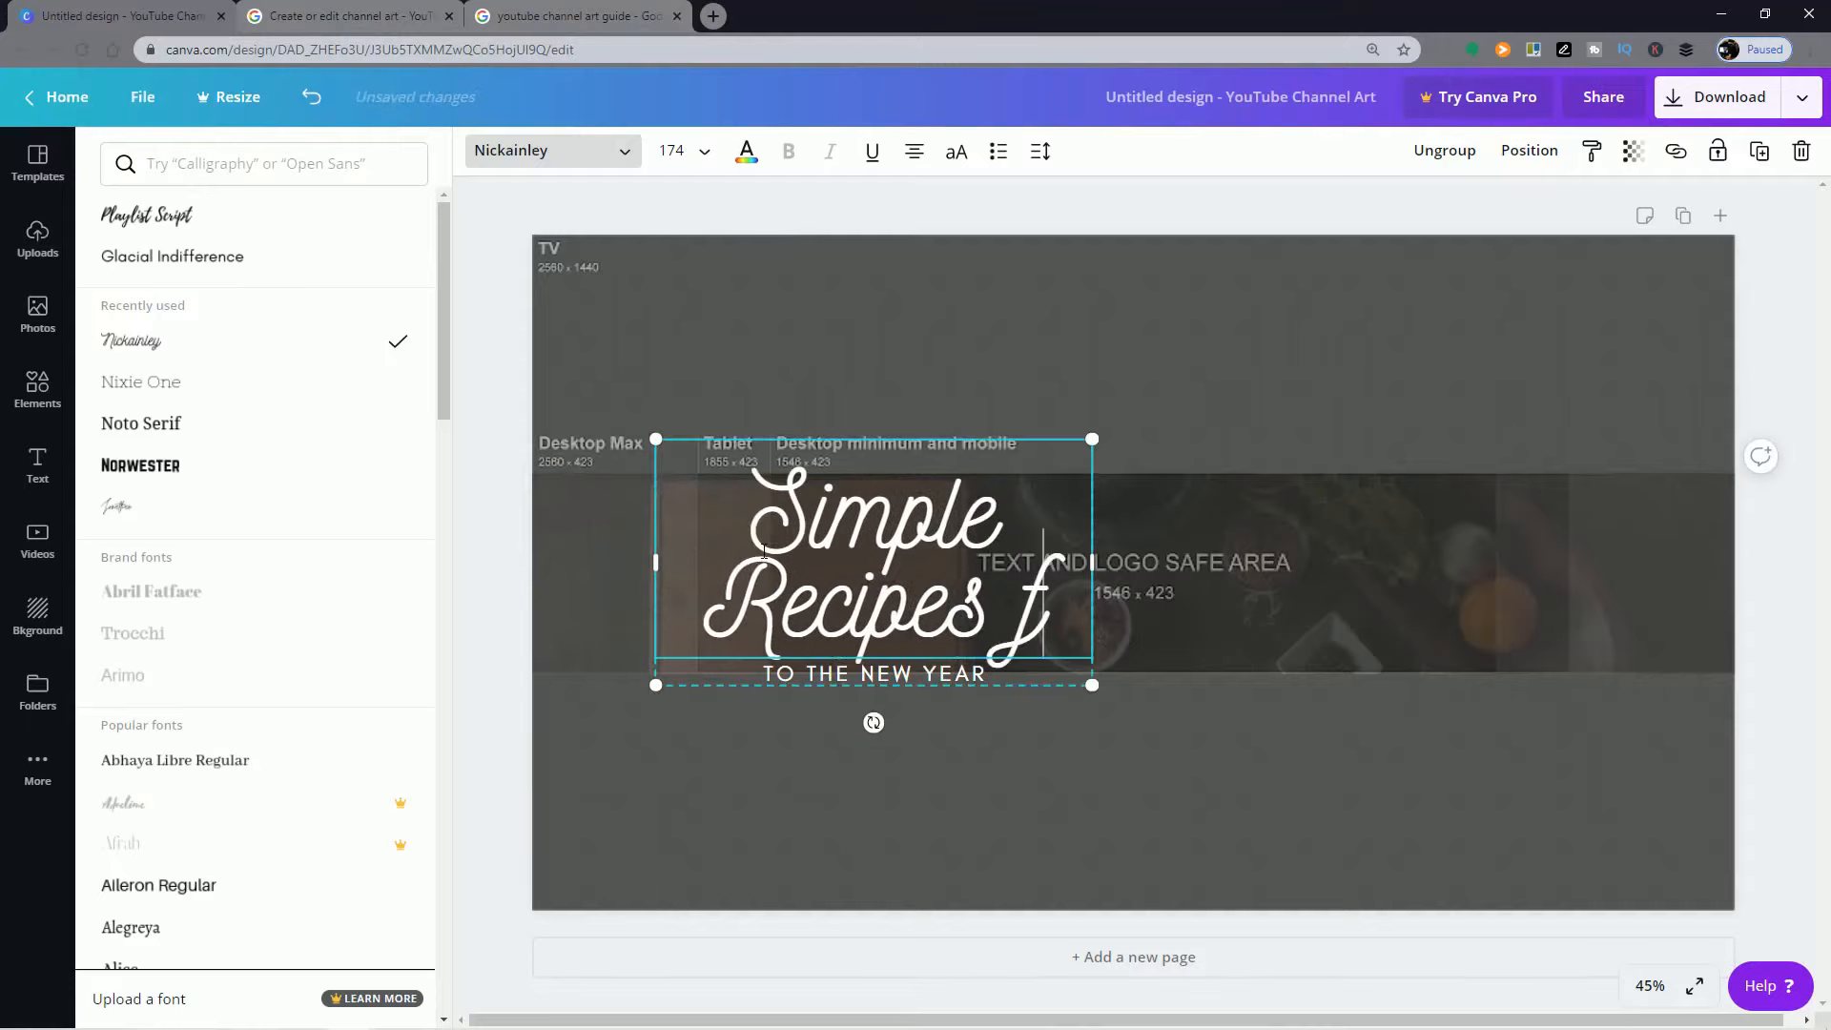
pyautogui.write('or Bus')
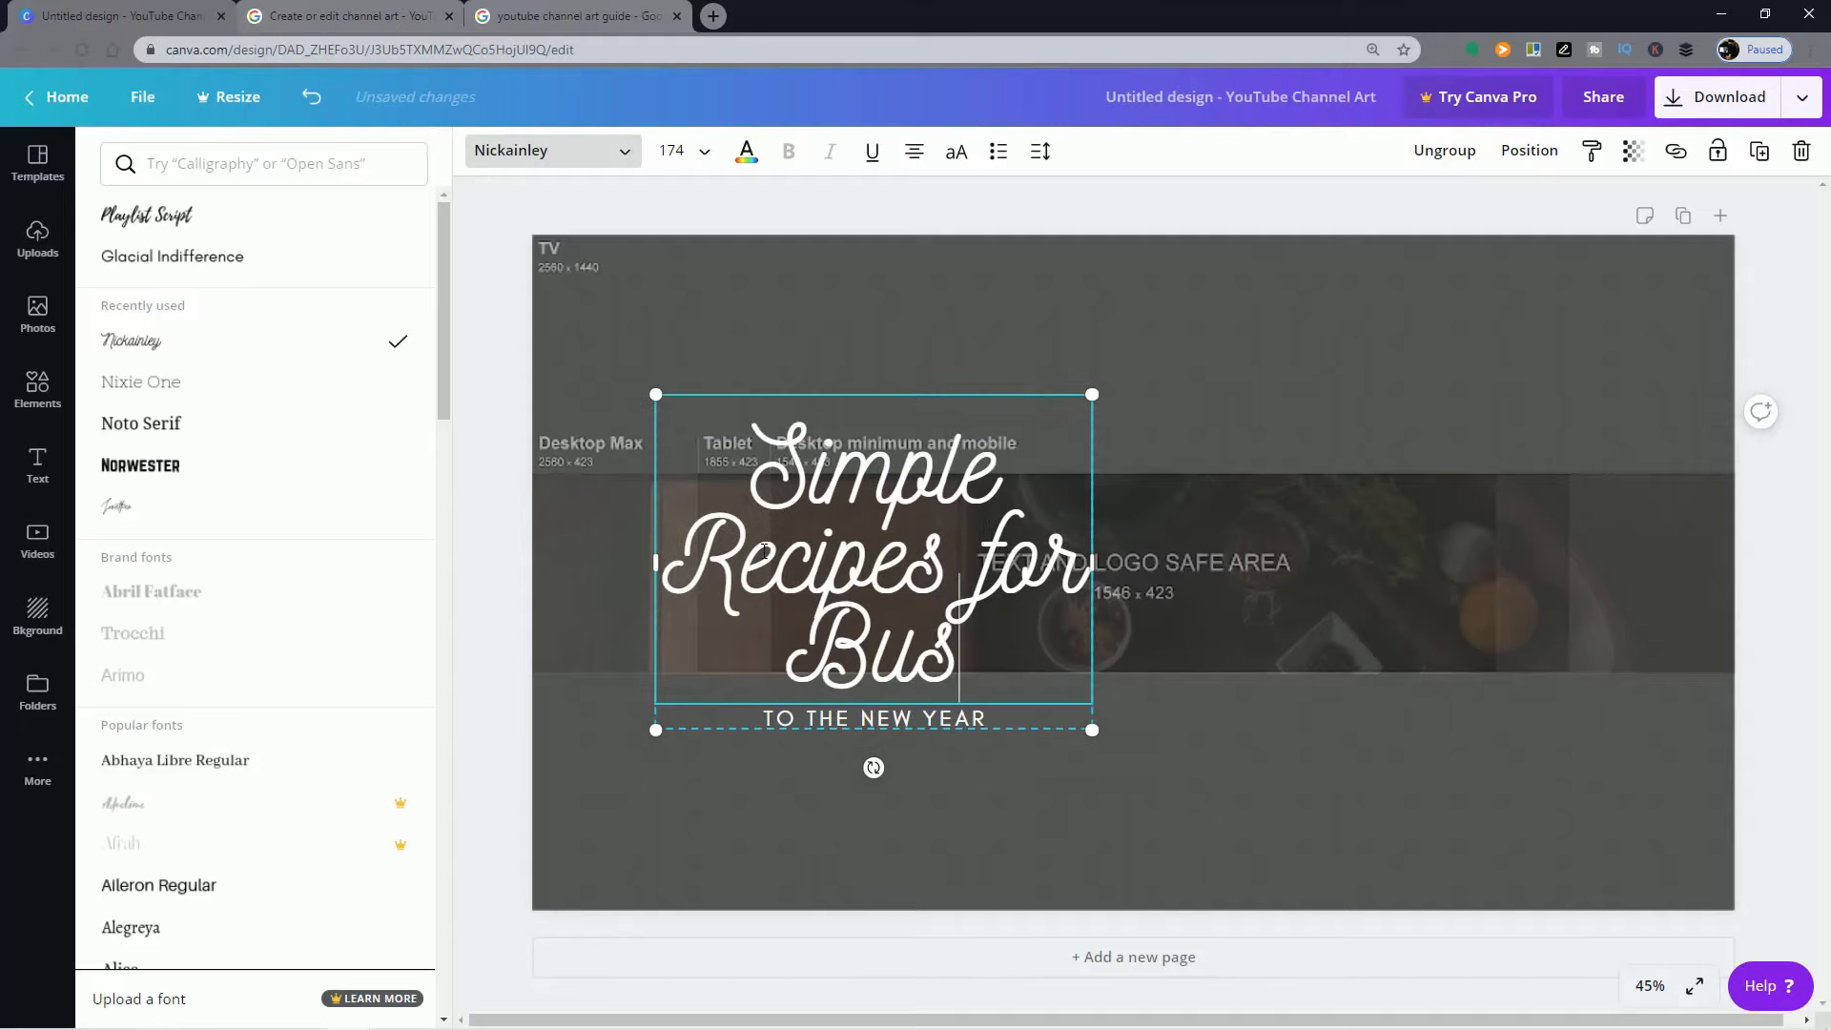
pyautogui.write('y Poepl')
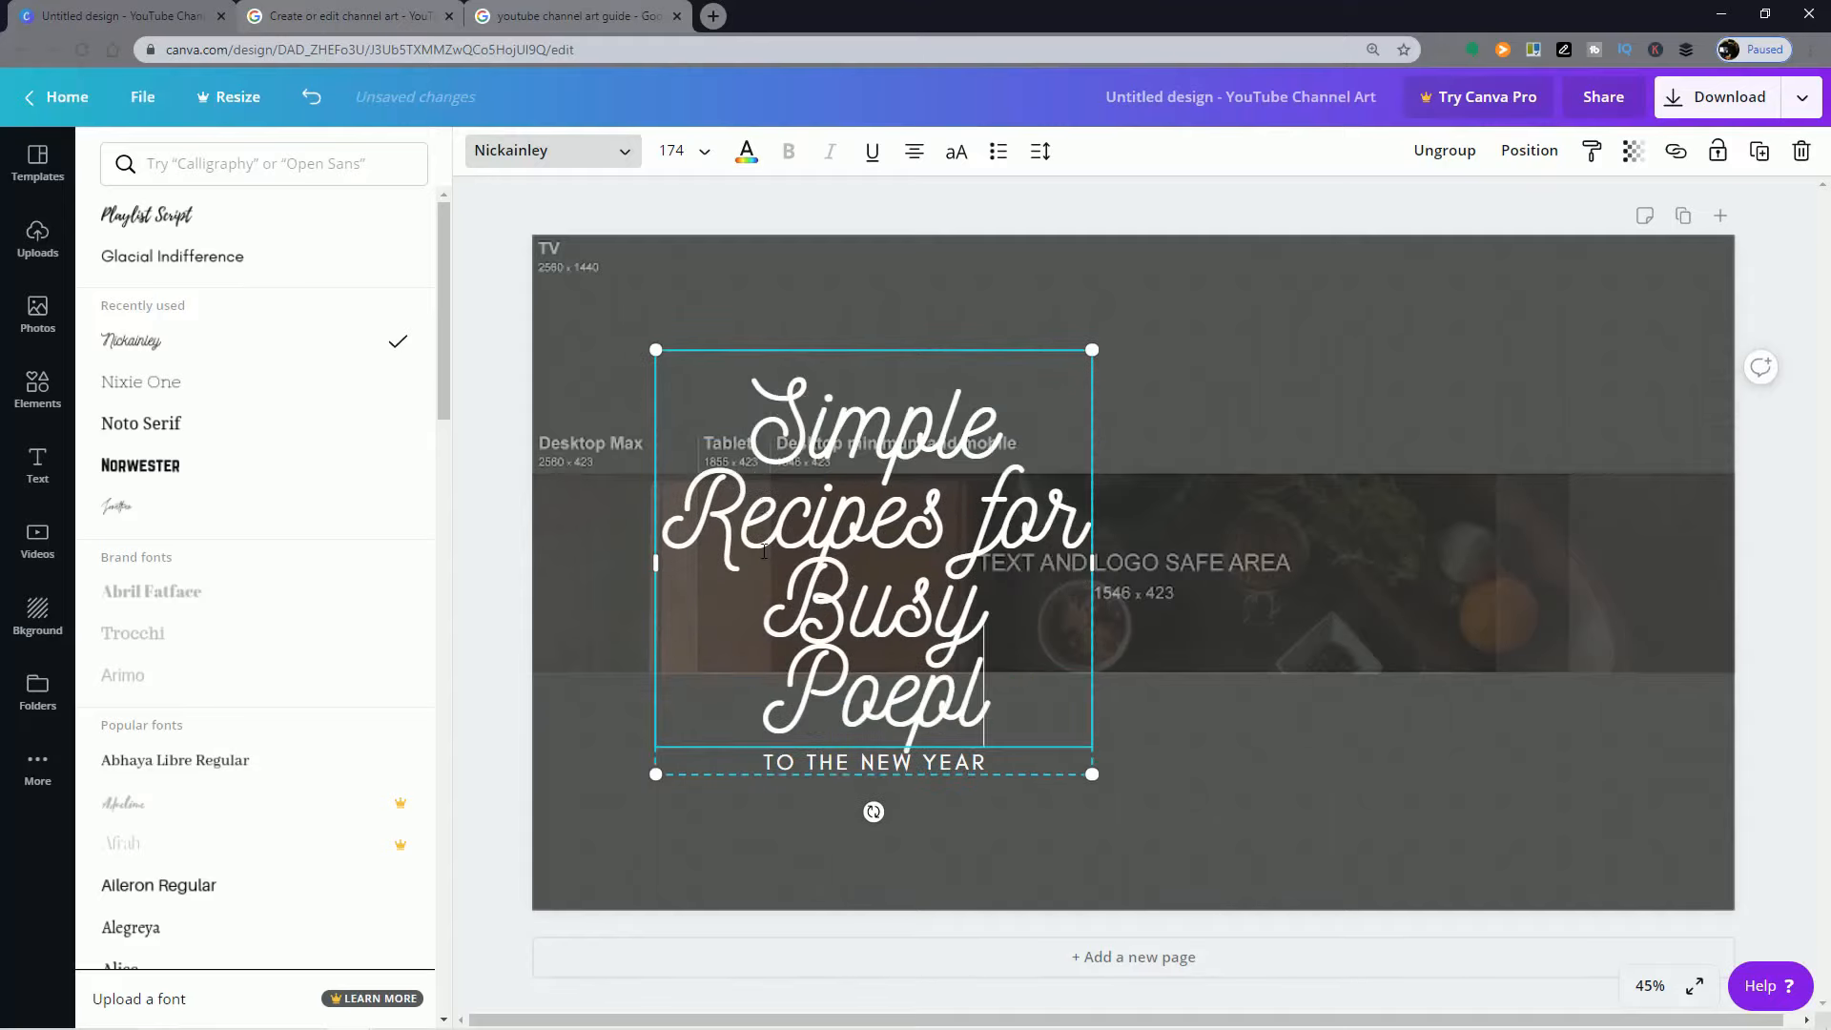
pyautogui.press('BackSpace')
pyautogui.press('BackSpace')
pyautogui.press('BackSpace')
pyautogui.write('ople')
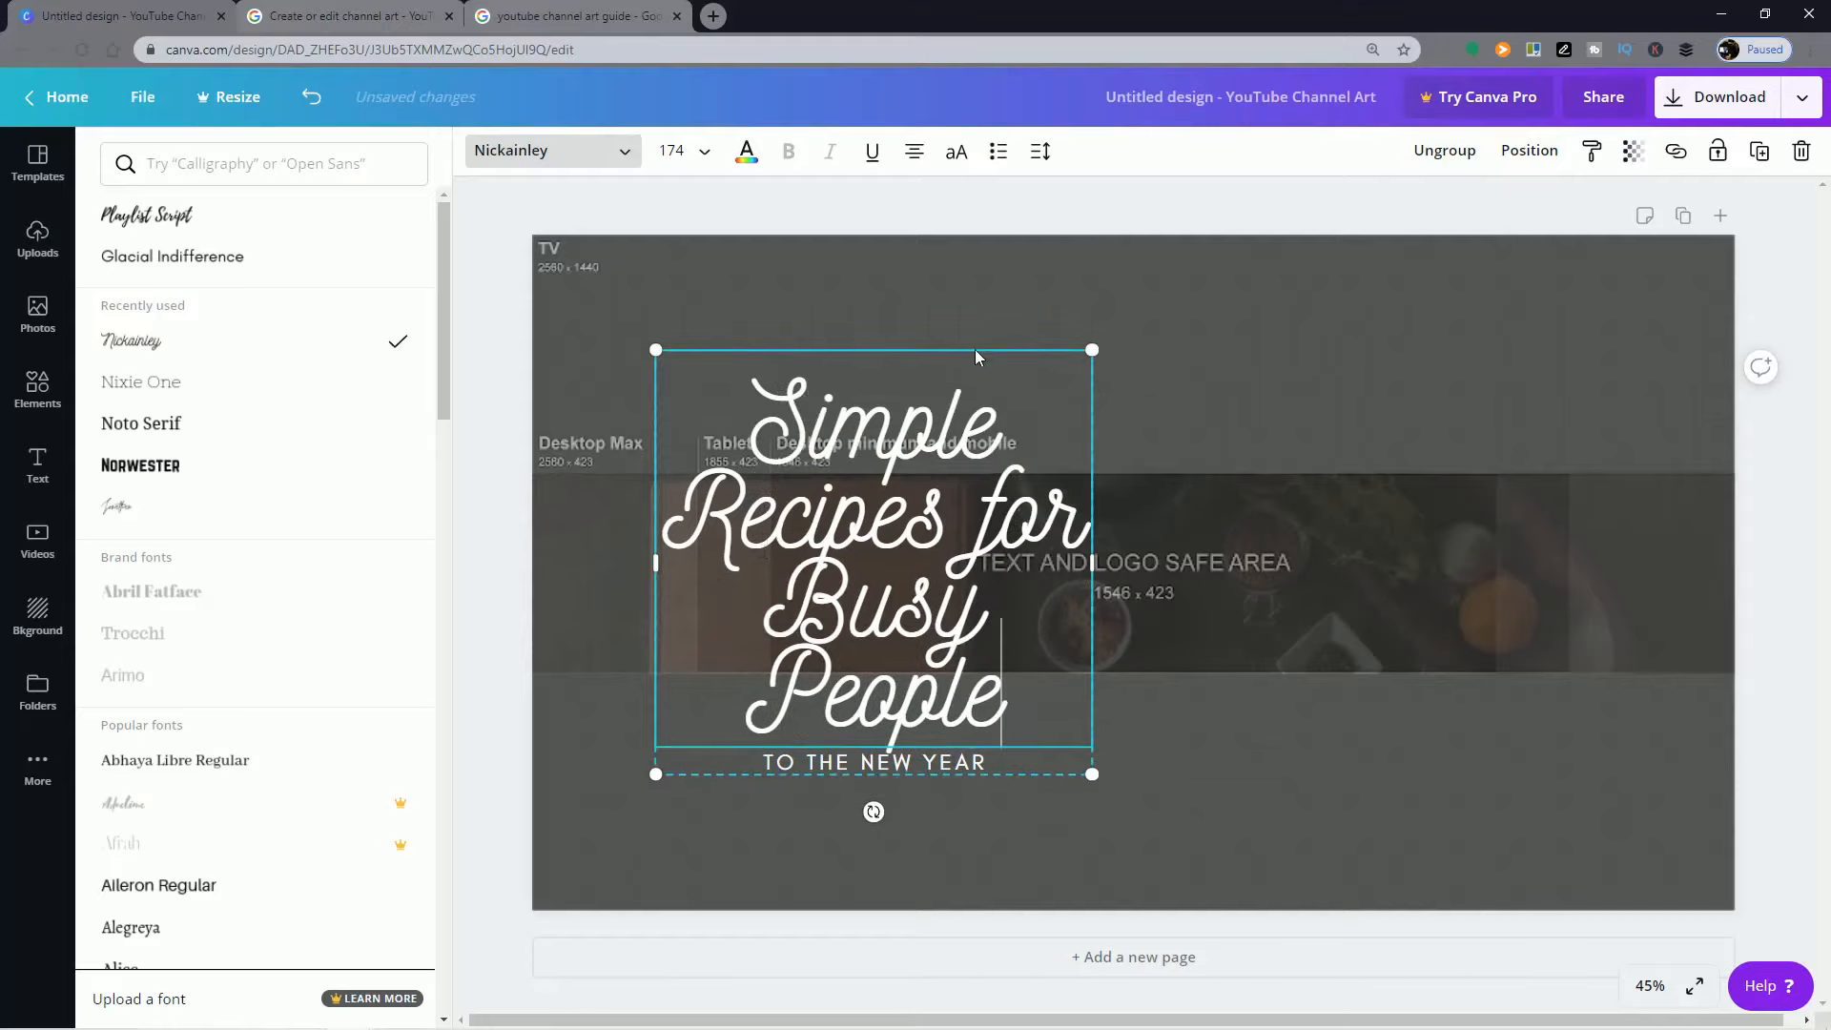
pyautogui.moveTo(1092, 350); pyautogui.dragTo(996, 515)
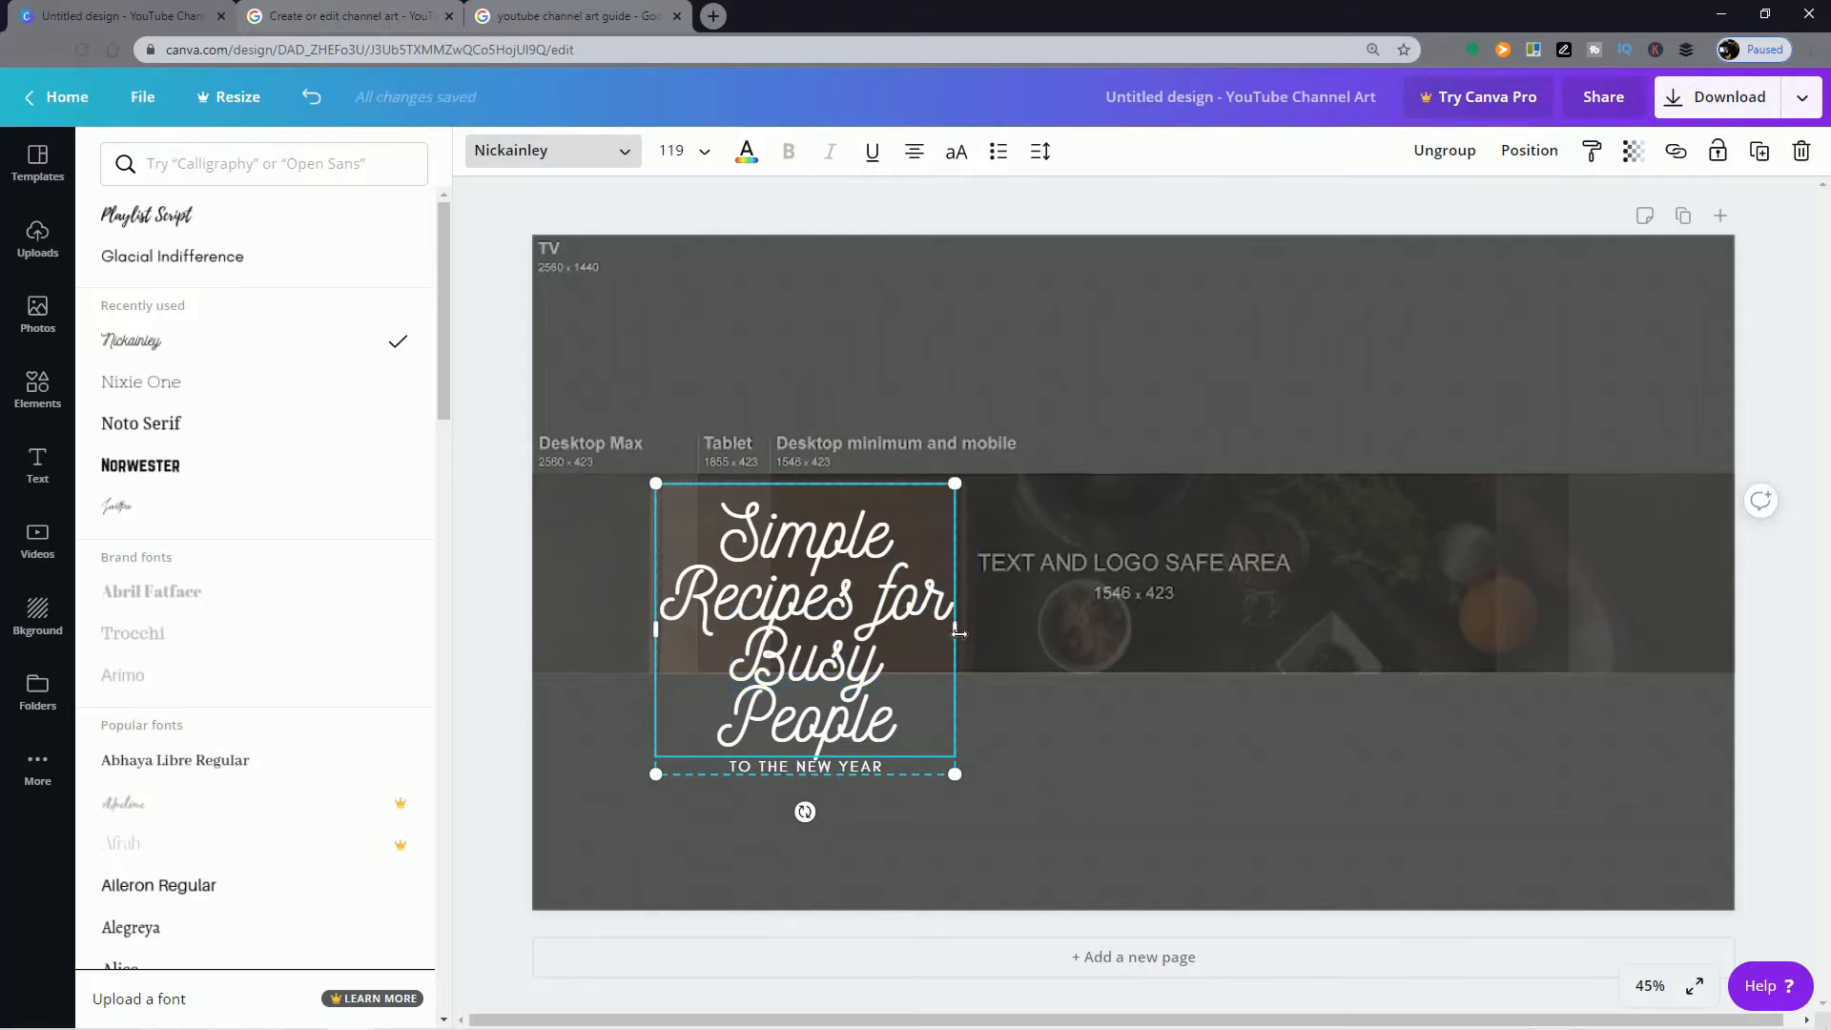
# Step: Widen the title text group so its heading wraps onto three lines, and scale it down to a heading size of 71.8
pyautogui.moveTo(954, 630); pyautogui.dragTo(1094, 631)
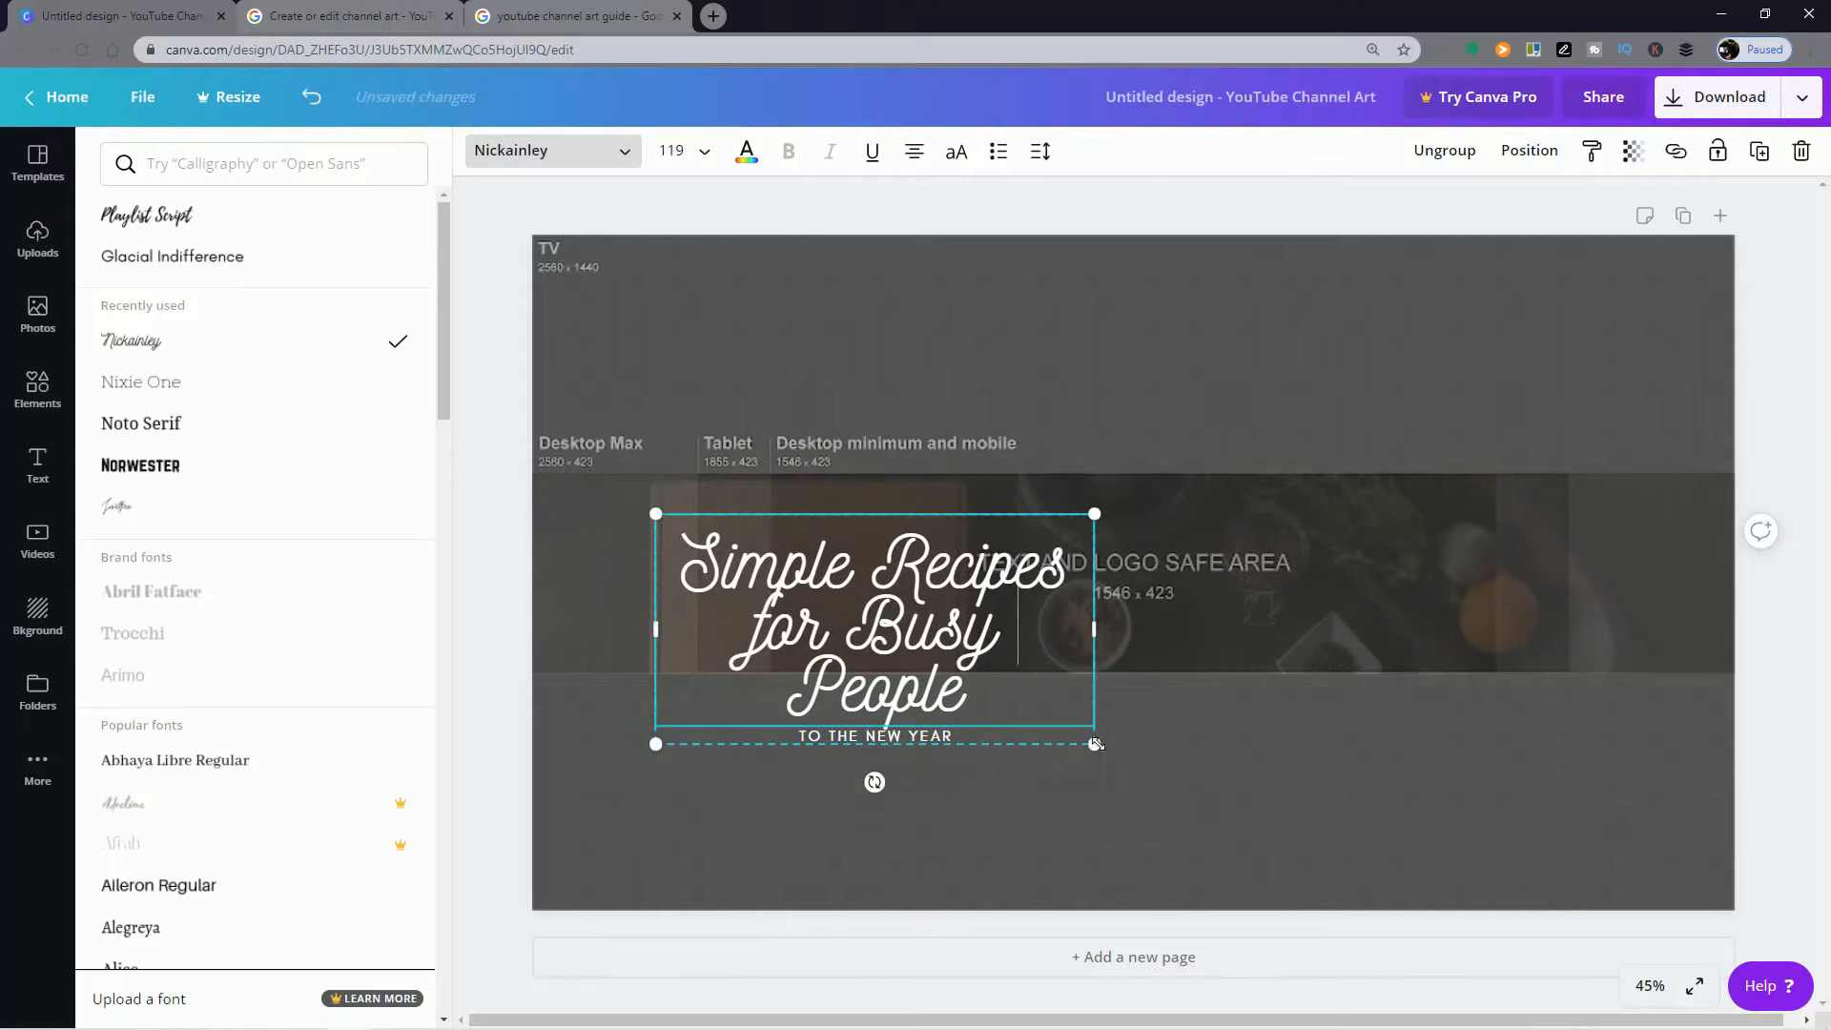
pyautogui.moveTo(1095, 743); pyautogui.dragTo(920, 653)
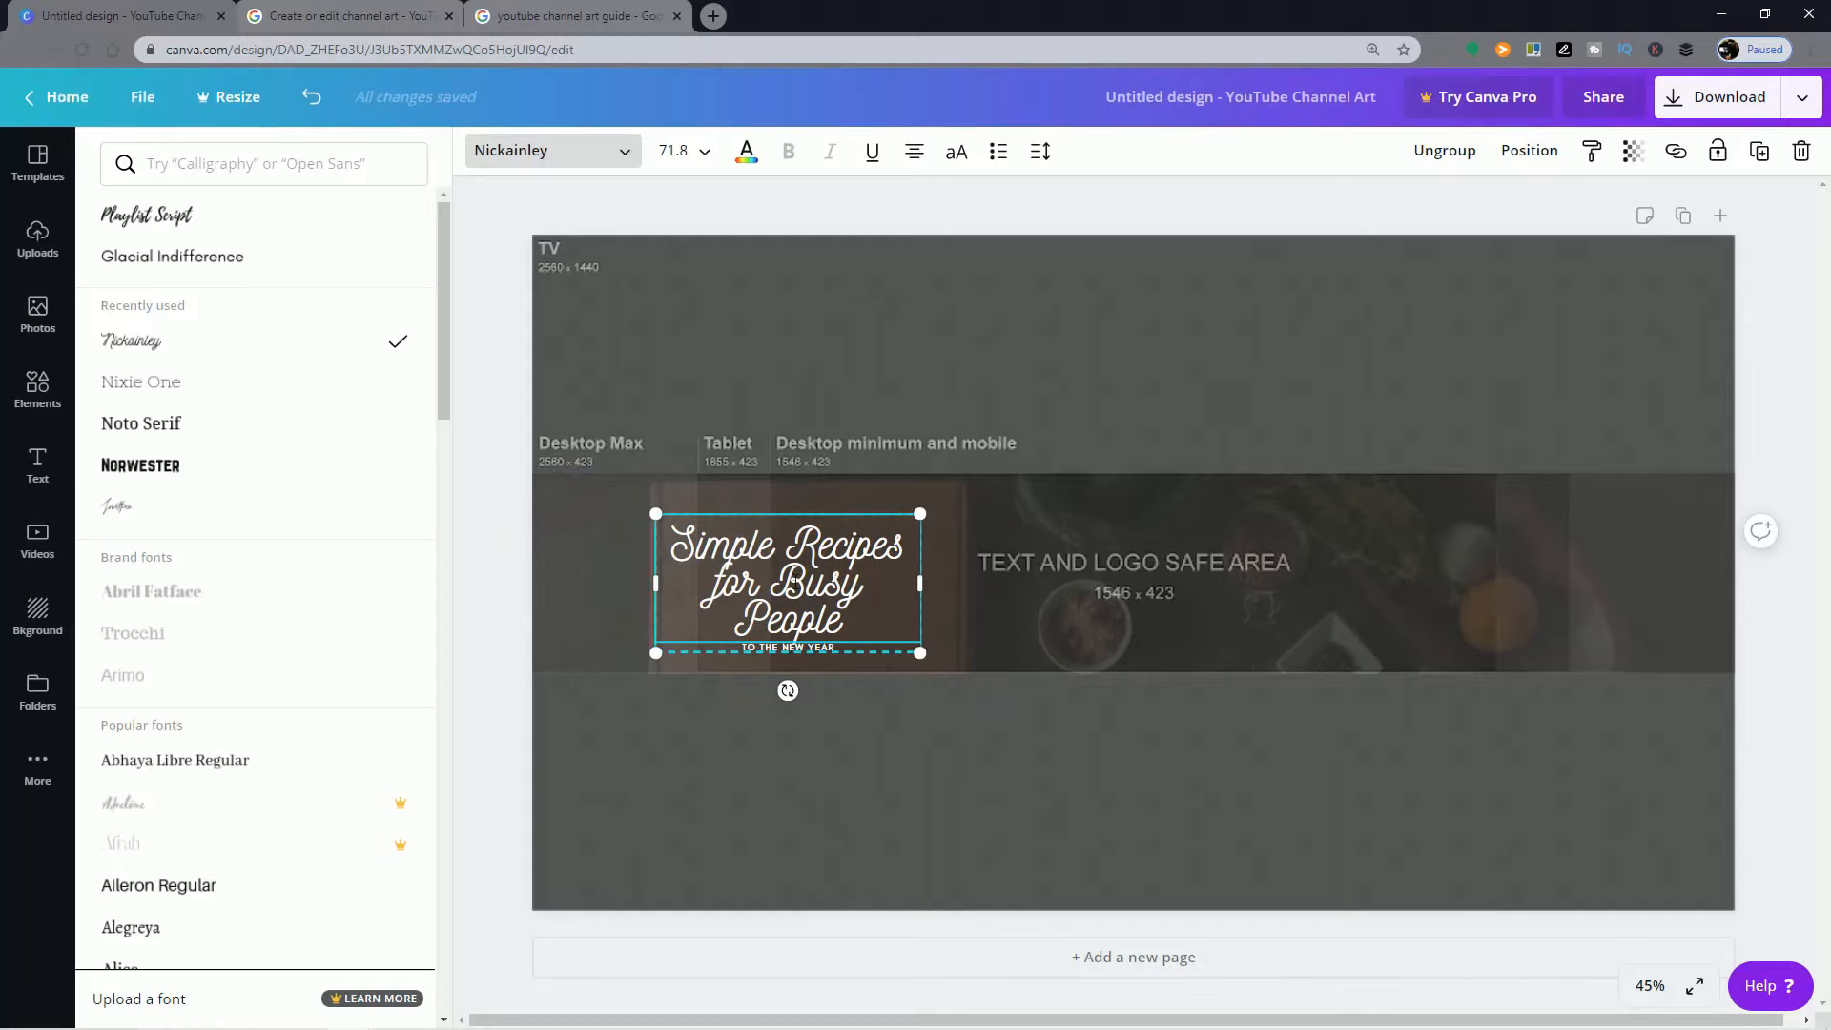
pyautogui.click(812, 593)
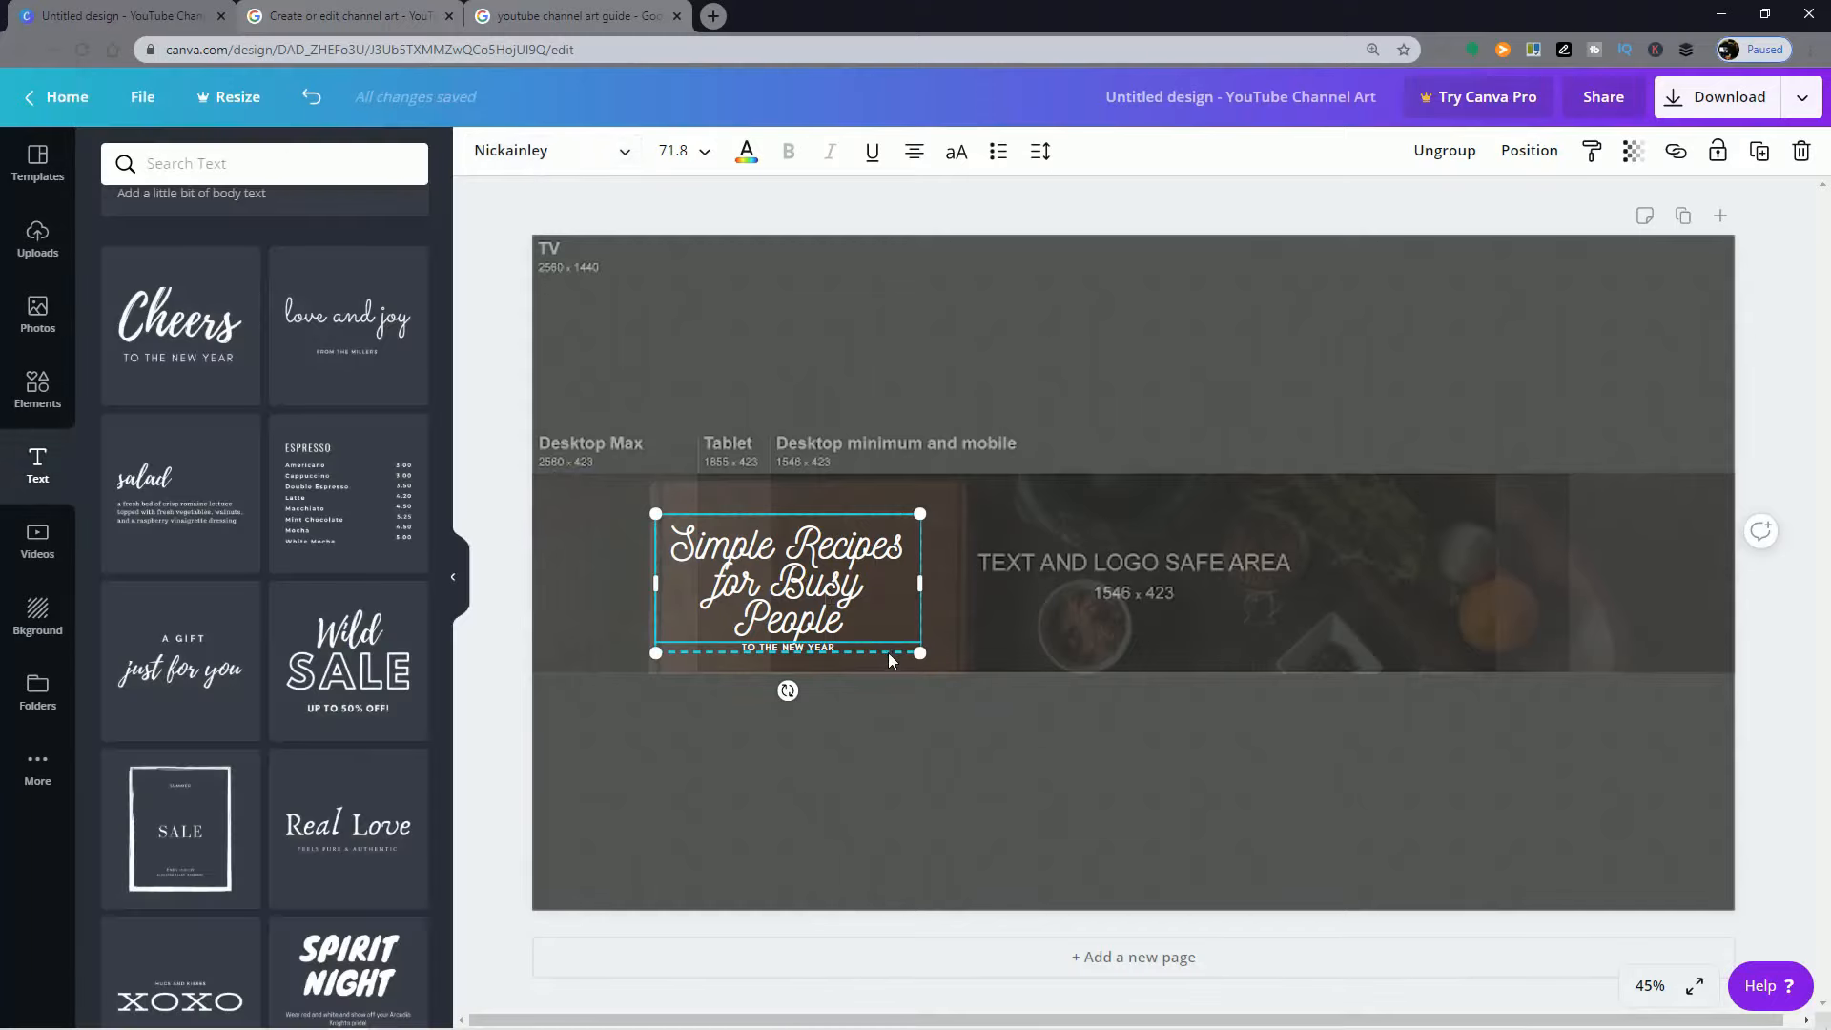
# Step: Move the title text group to the left edge of the text and logo safe area, within the photo band's height, and select the photo
pyautogui.moveTo(889, 660); pyautogui.dragTo(1013, 647)
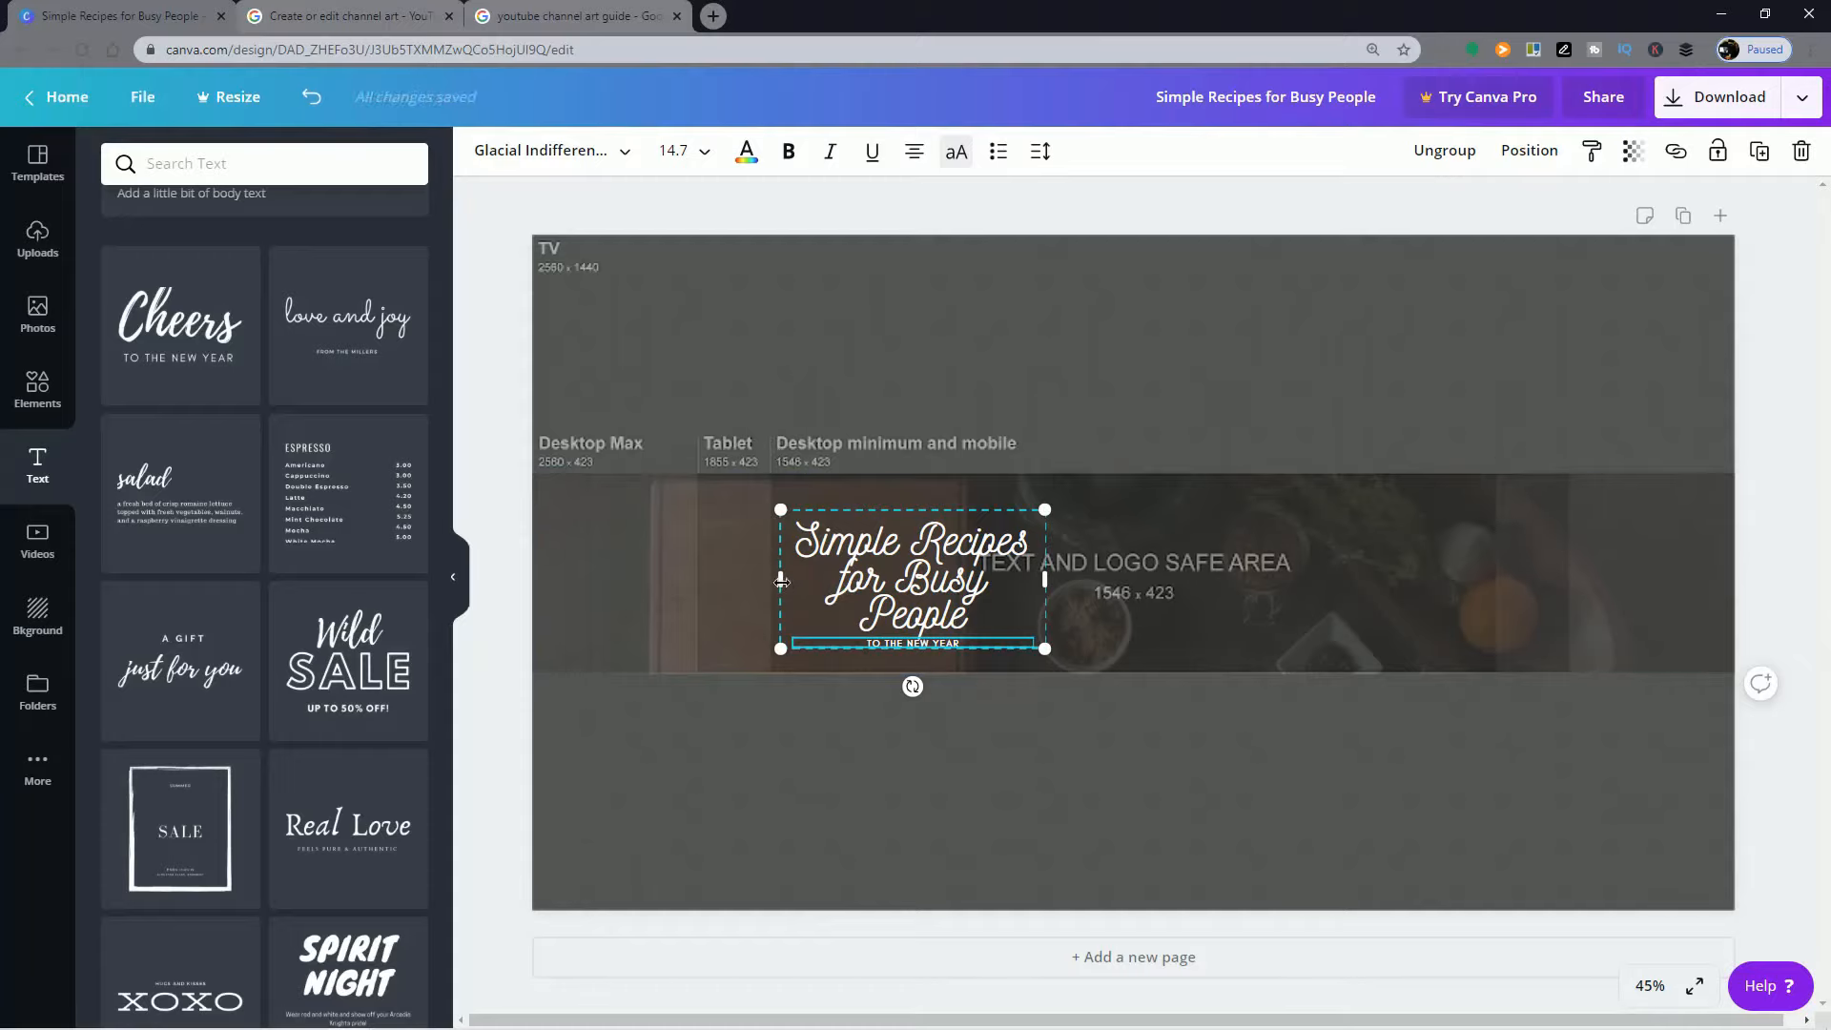
pyautogui.click(891, 543)
pyautogui.moveTo(892, 544); pyautogui.dragTo(871, 536)
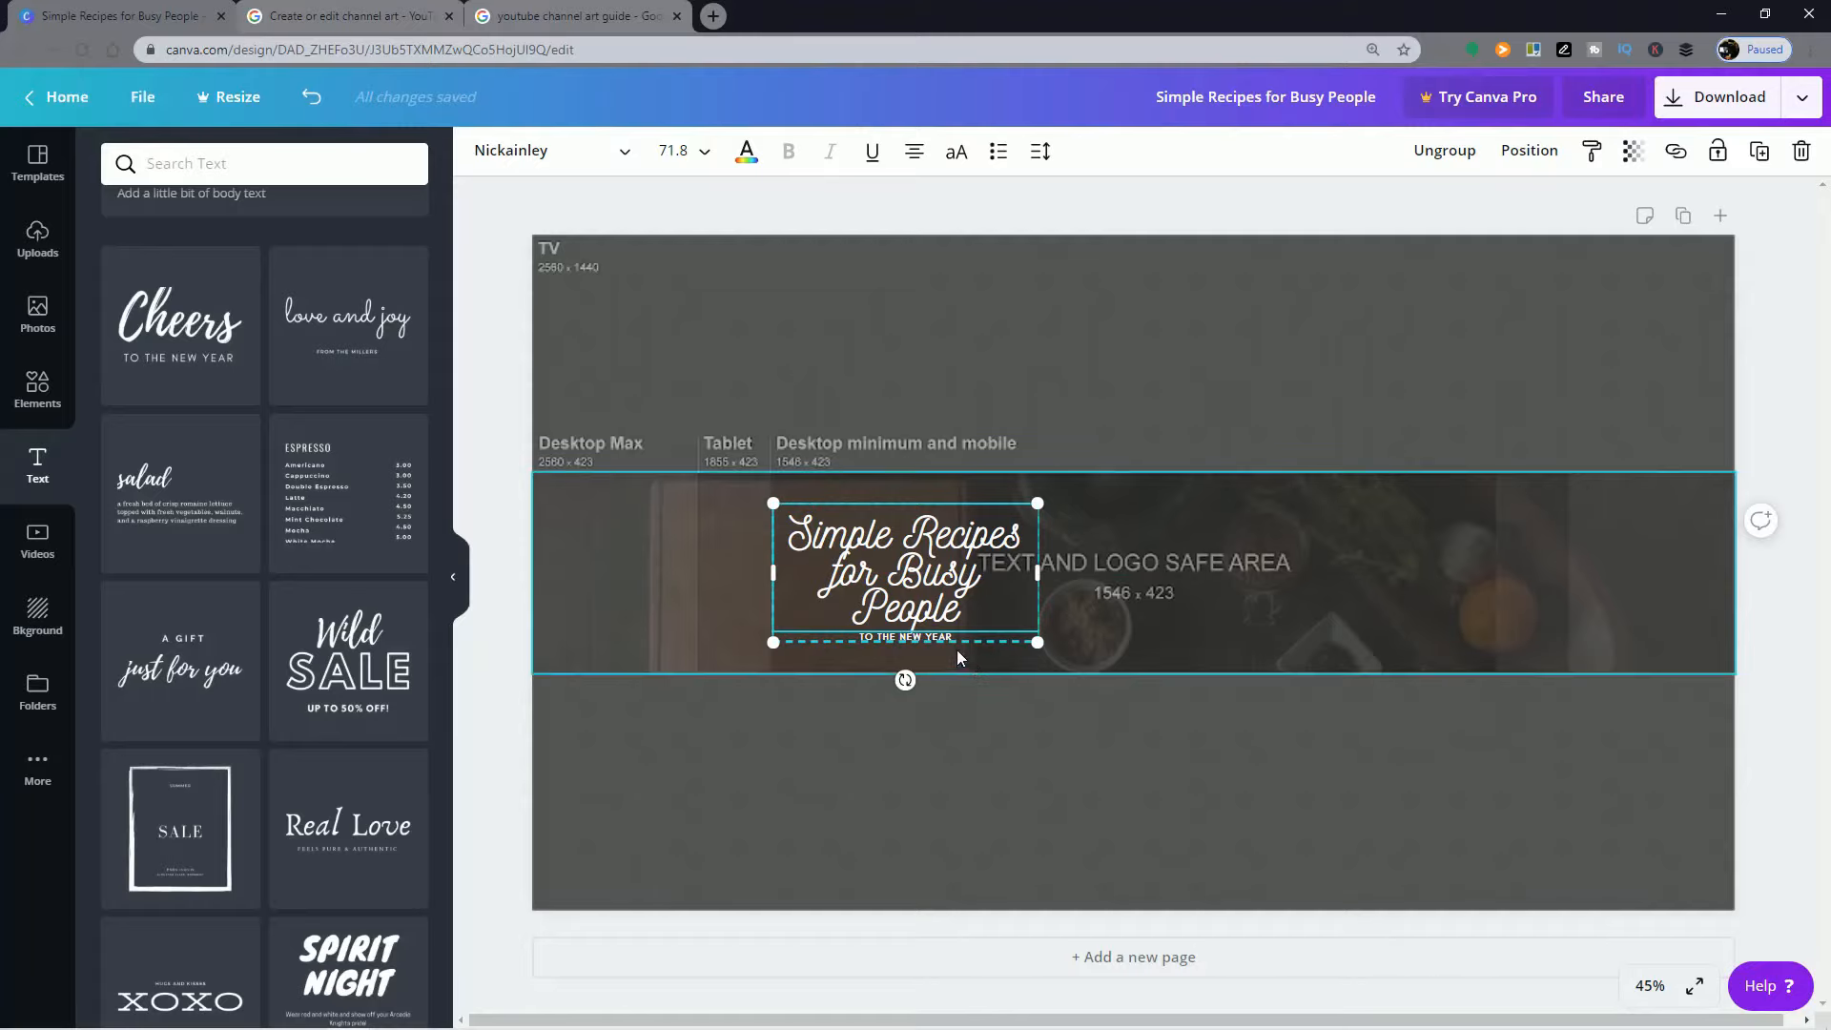
pyautogui.click(1415, 565)
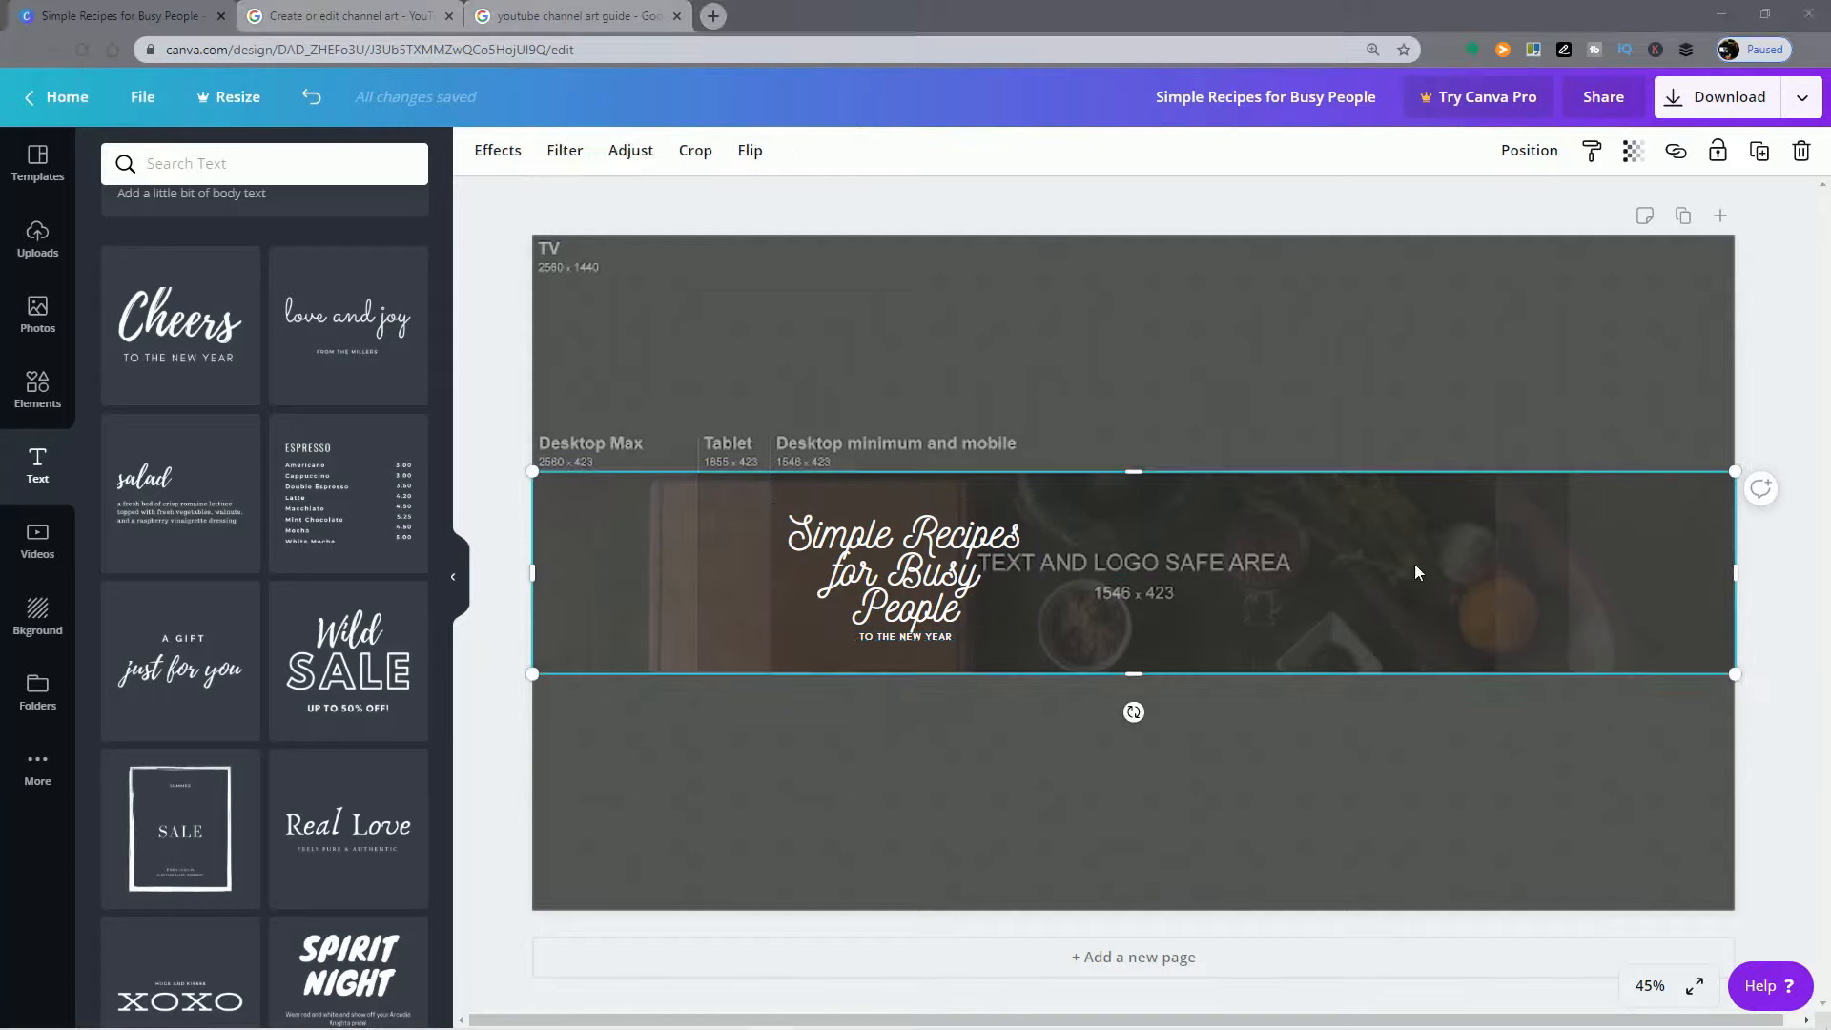